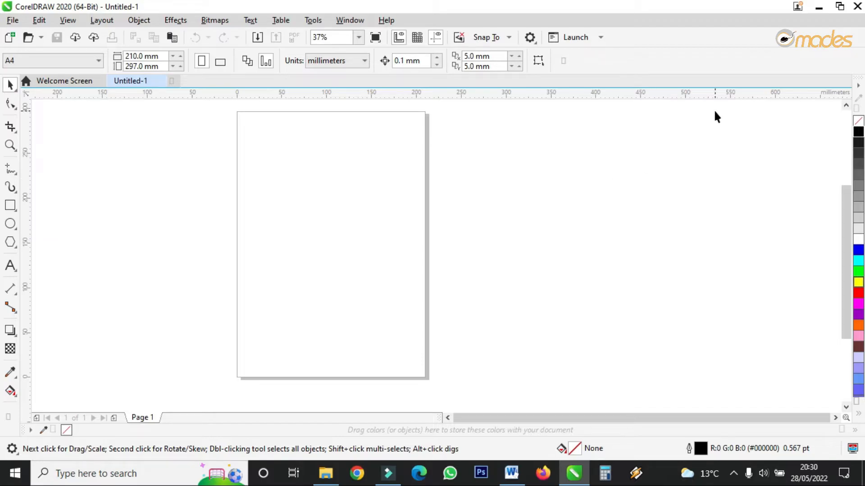
Set the document's drawing units to inches.
left_click(330, 61)
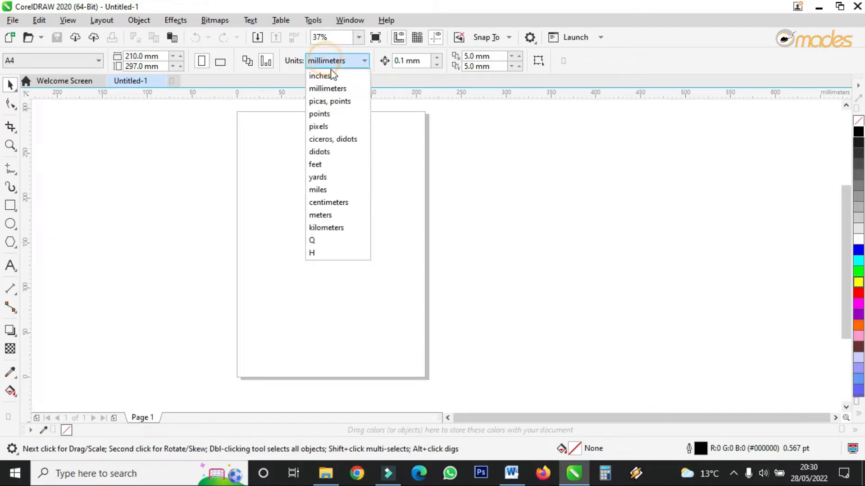
left_click(327, 76)
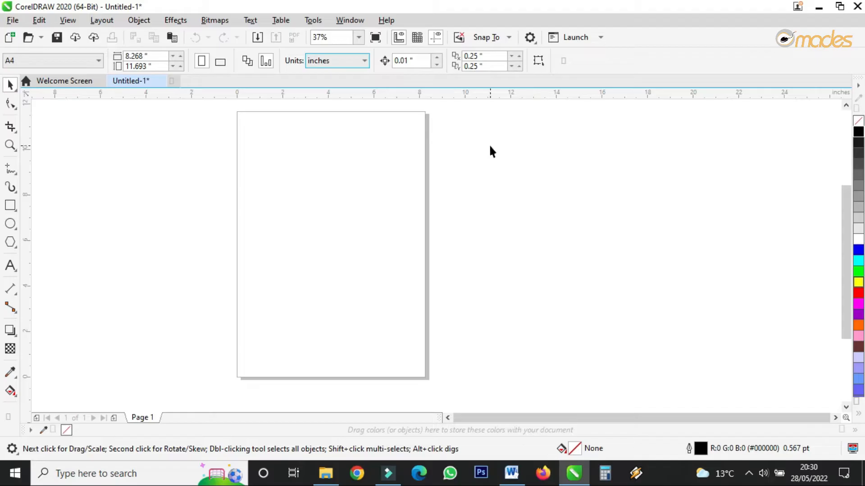
Switch to Microsoft Word to look over the source text, and return to CorelDRAW.
left_click(511, 473)
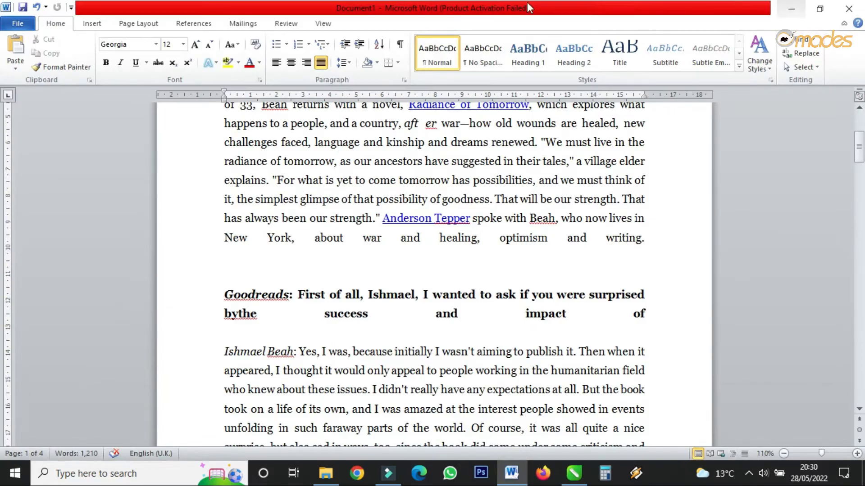
left_click(791, 9)
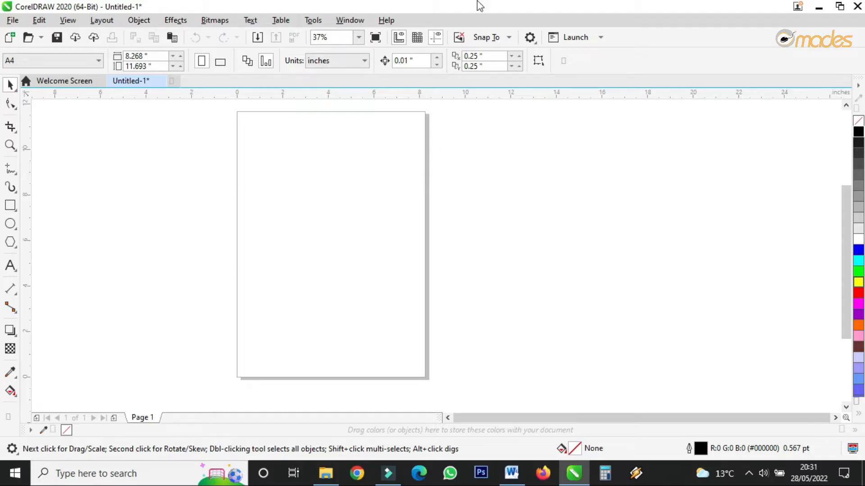
Change the page size to A5.
left_click(86, 66)
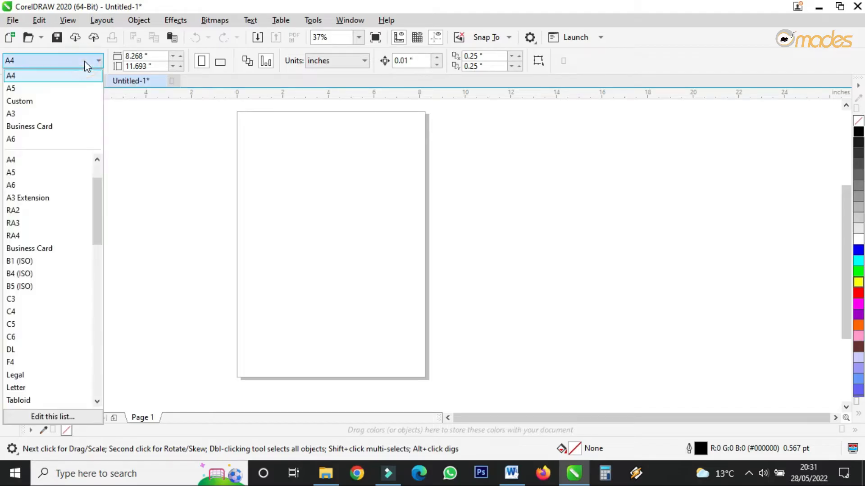
left_click(76, 89)
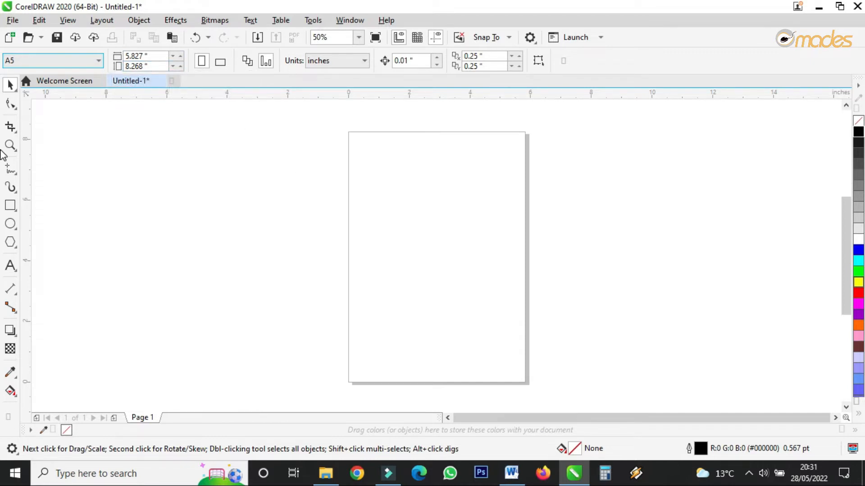
left_click(7, 149)
left_click_drag(332, 124, 557, 386)
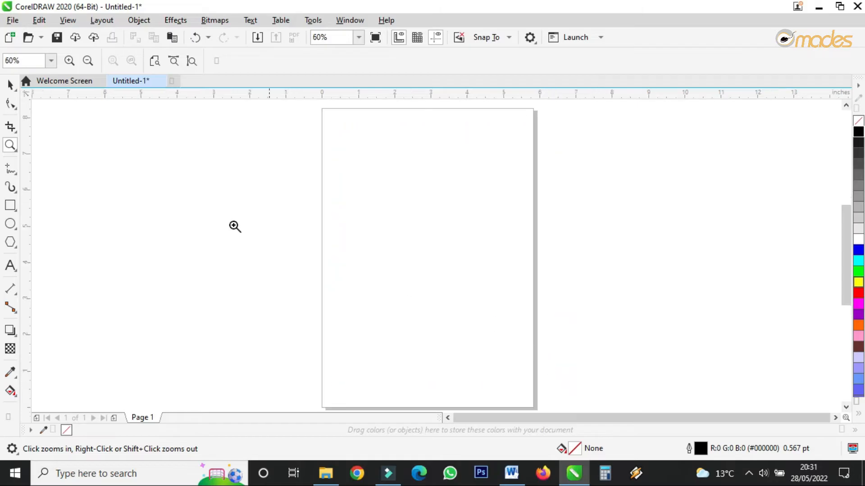
left_click(10, 85)
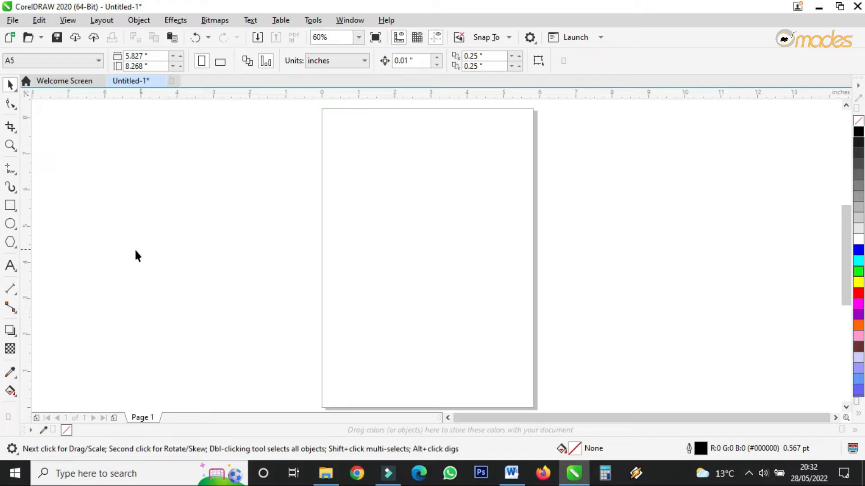
Create a page-frame rectangle matching the full A5 page.
left_click(13, 205)
double_click(13, 206)
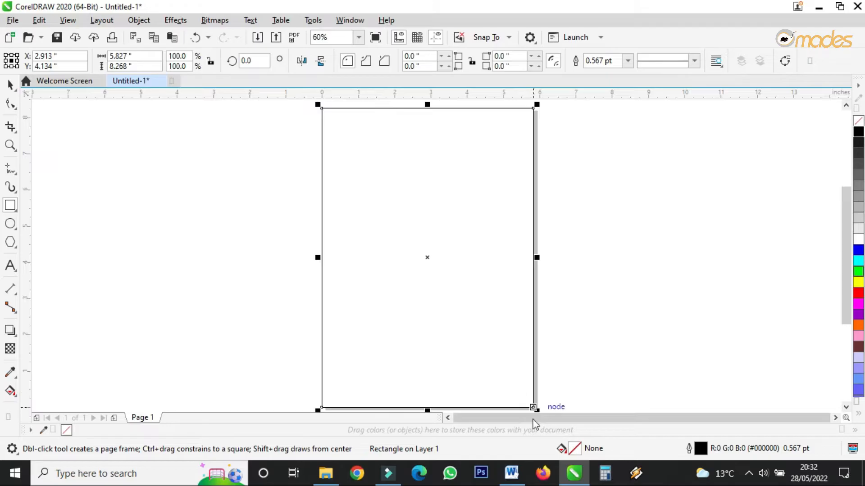
left_click(10, 84)
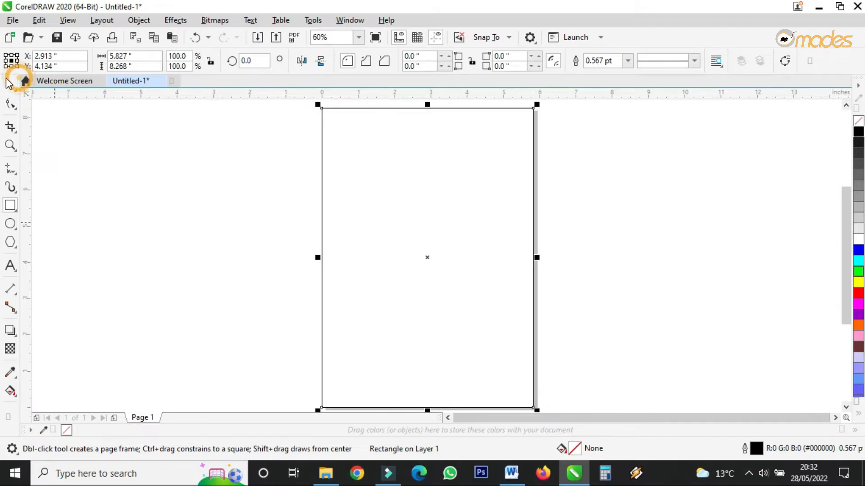
Try moving the page-frame rectangle sideways off the page, and undo the move.
scroll(424, 226, "down", 3)
scroll(438, 188, "up", 3)
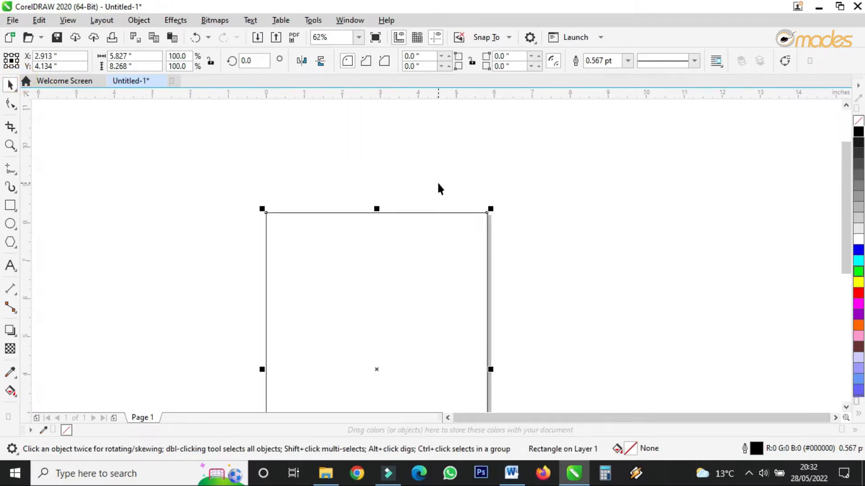
left_click_drag(380, 215, 541, 215)
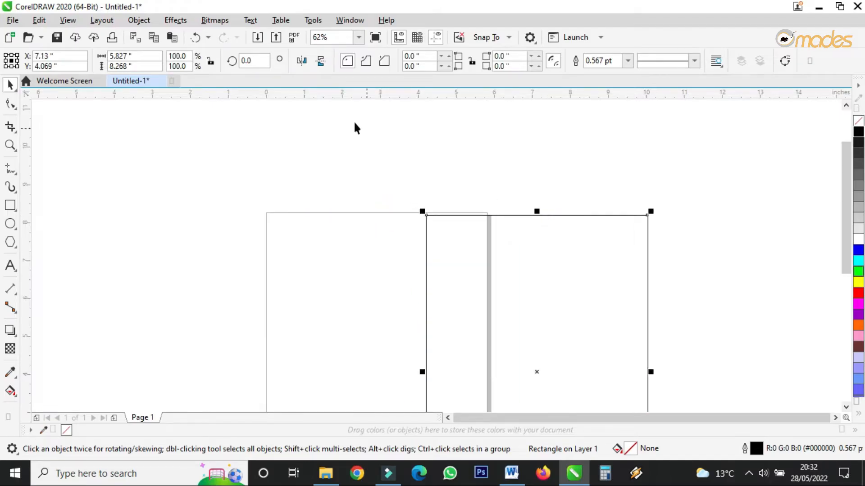
left_click(196, 38)
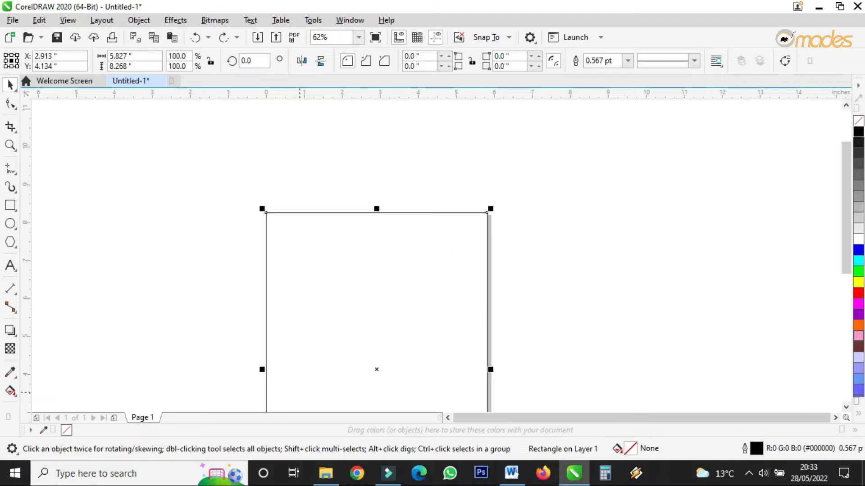
Scale the page-frame rectangle down about its centre to about 4.76 by 6.76 inches, leaving an even margin inside the page.
scroll(452, 165, "down", 3)
scroll(452, 165, "up", 5)
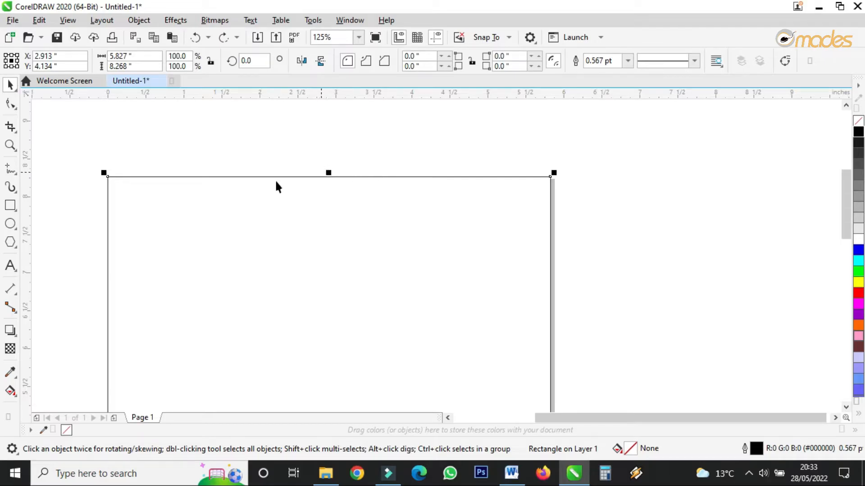
scroll(432, 169, "down", 4)
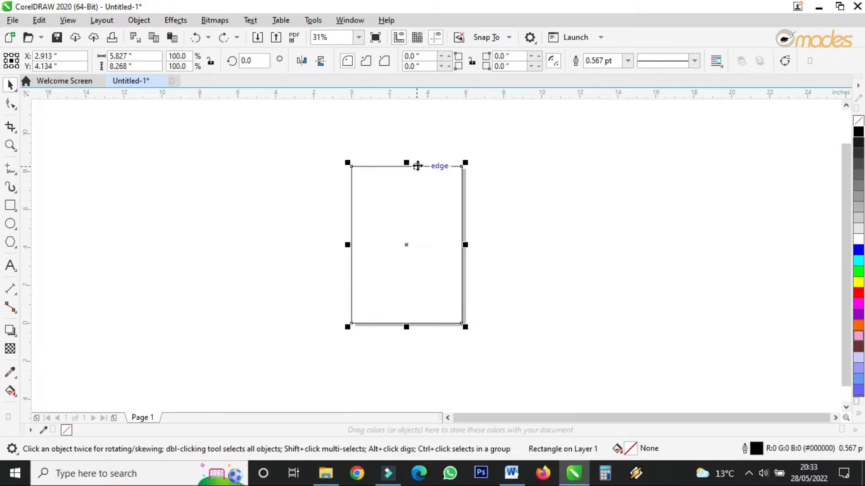
scroll(460, 167, "up", 4)
scroll(388, 181, "up", 2)
scroll(463, 182, "down", 4)
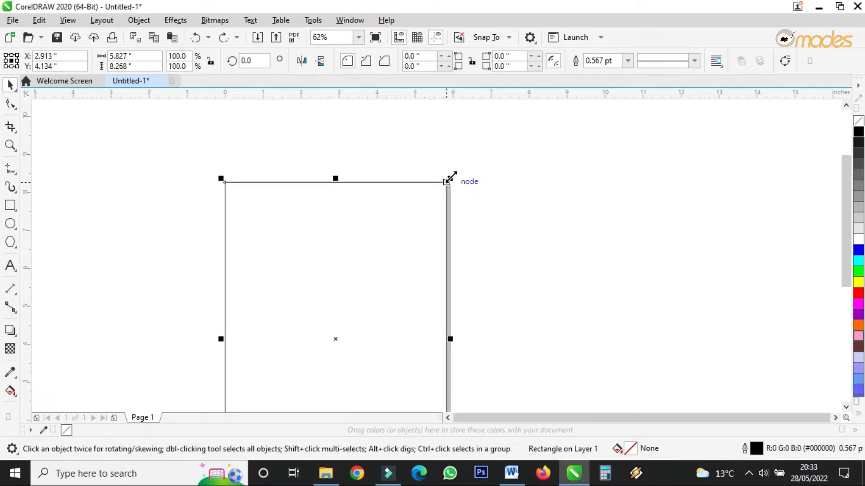
left_click_drag(449, 179, 445, 186)
left_click_drag(444, 187, 433, 205)
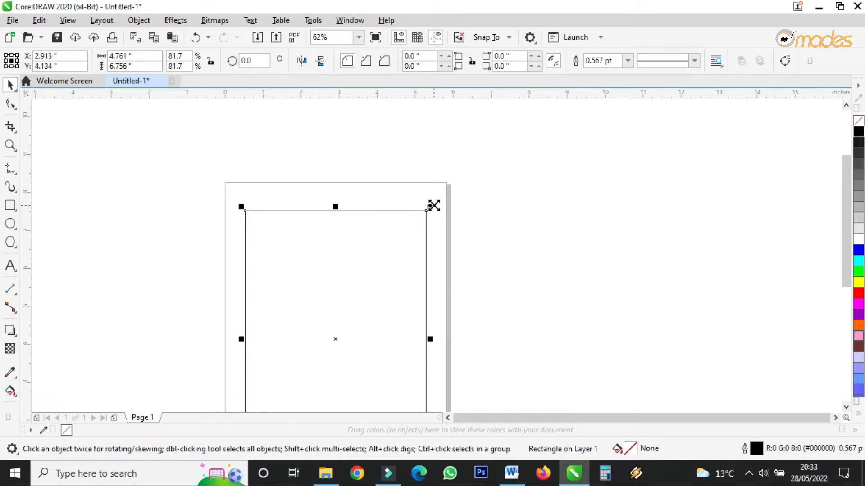
Examine the gaps between the scaled rectangle and the page edges on all sides.
left_click(10, 145)
right_click(303, 199)
left_click_drag(269, 189, 362, 291)
left_click(457, 126)
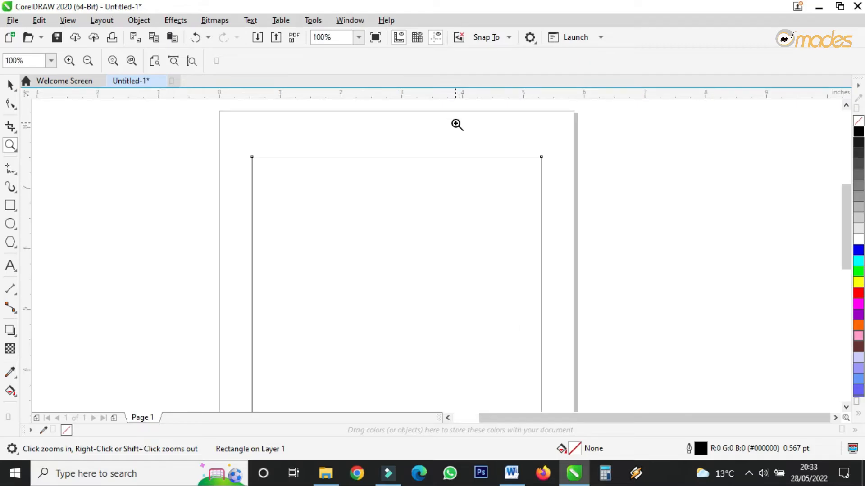
right_click(404, 135)
right_click(404, 135)
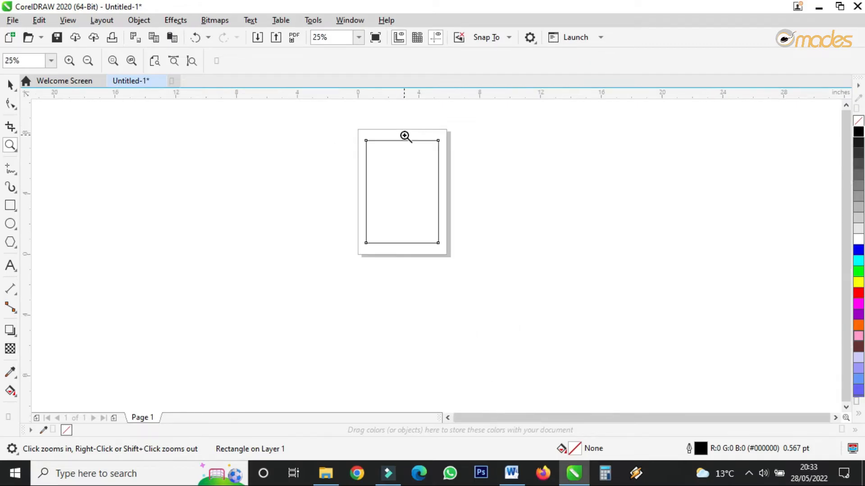
scroll(418, 254, "up", 2)
scroll(353, 311, "down", 2)
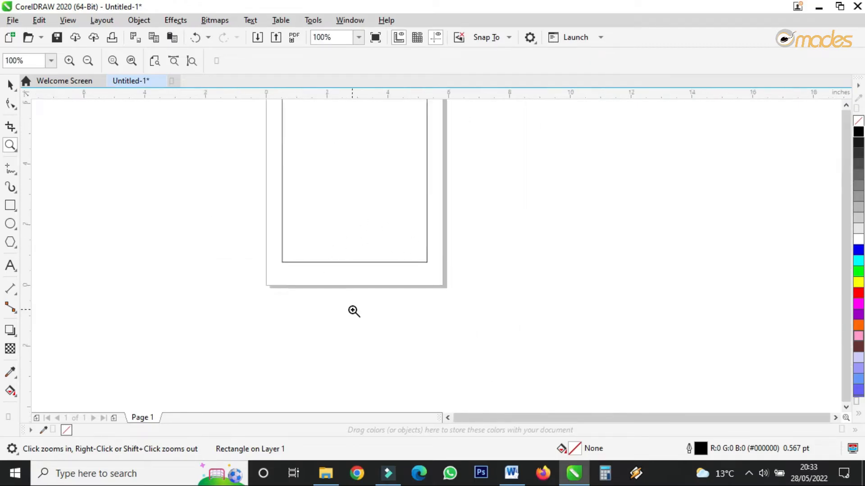
scroll(331, 224, "up", 1)
left_click(330, 224)
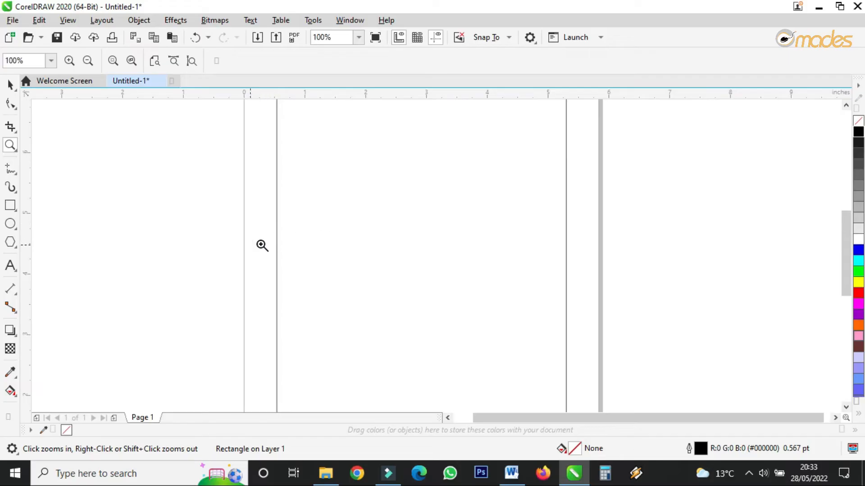
Narrow the inner rectangle symmetrically about its centre to a width of about 4.48 inches.
left_click(10, 89)
scroll(237, 254, "down", 2)
scroll(248, 247, "up", 2)
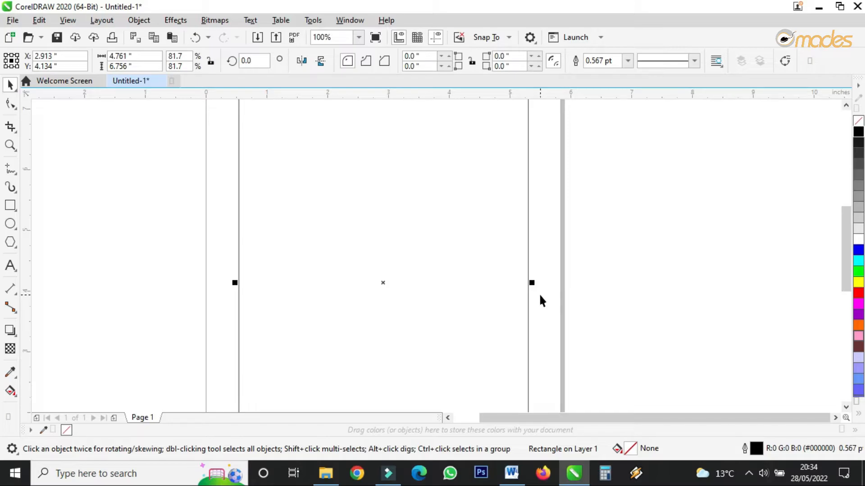
left_click_drag(534, 284, 525, 292)
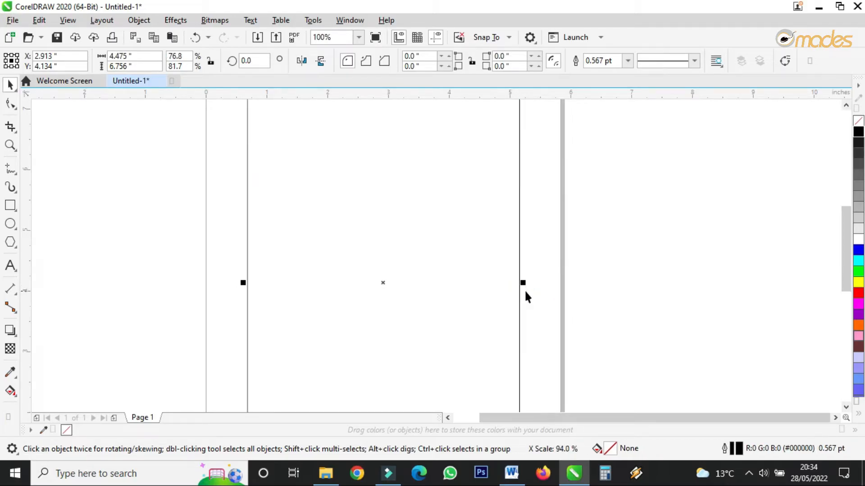
Check the rectangle's margins against the whole page, including in a full-screen preview.
scroll(372, 341, "down", 2)
scroll(382, 320, "up", 2)
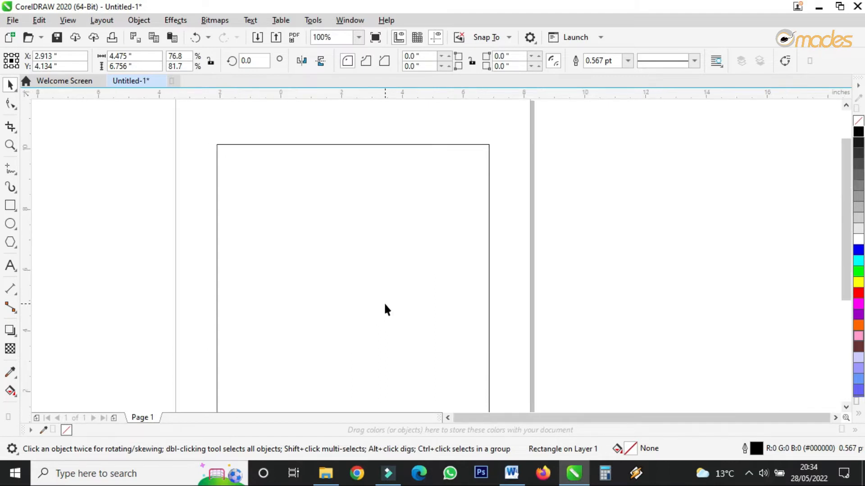
scroll(384, 315, "down", 1)
left_click(9, 145)
left_click(15, 149)
left_click(12, 144)
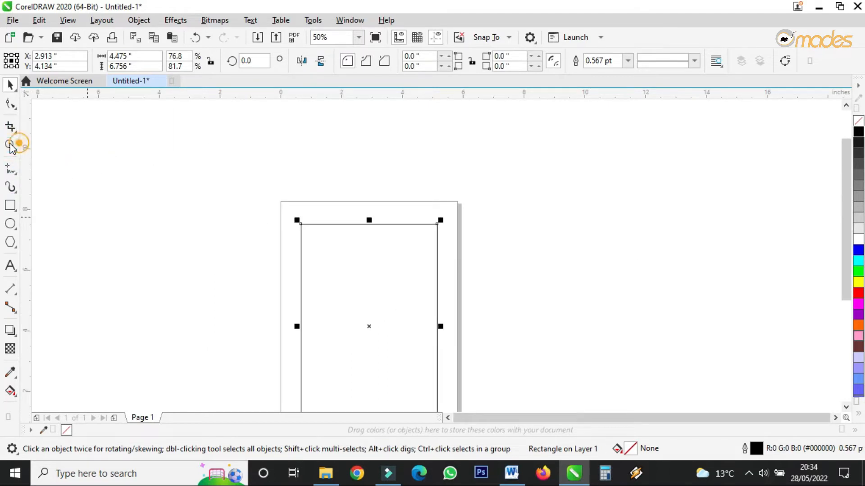
scroll(451, 178, "down", 1)
left_click_drag(354, 183, 471, 325)
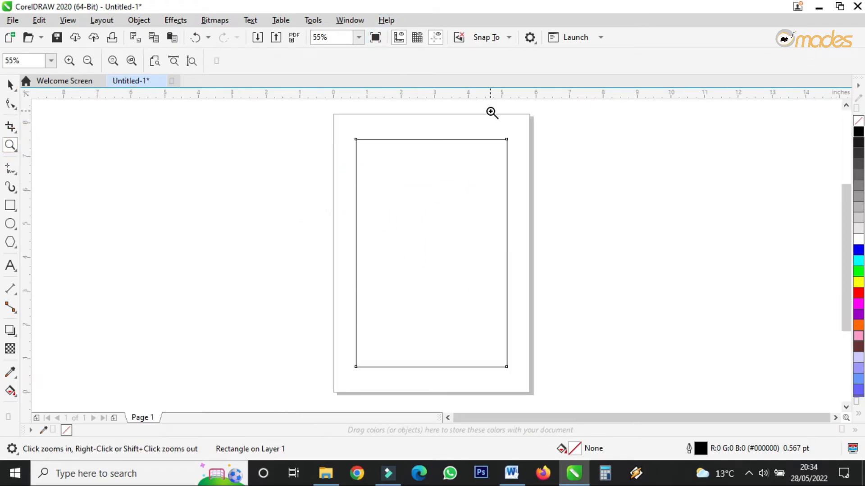
left_click(380, 38)
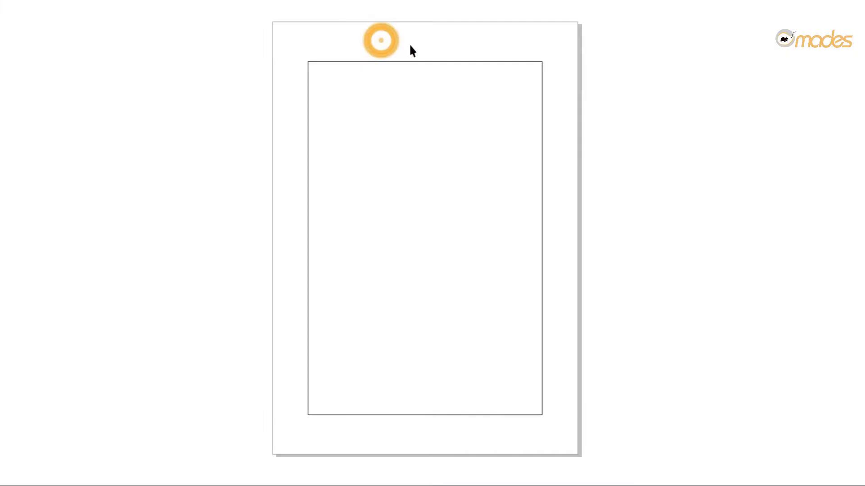
left_click(430, 216)
scroll(429, 216, "down", 3)
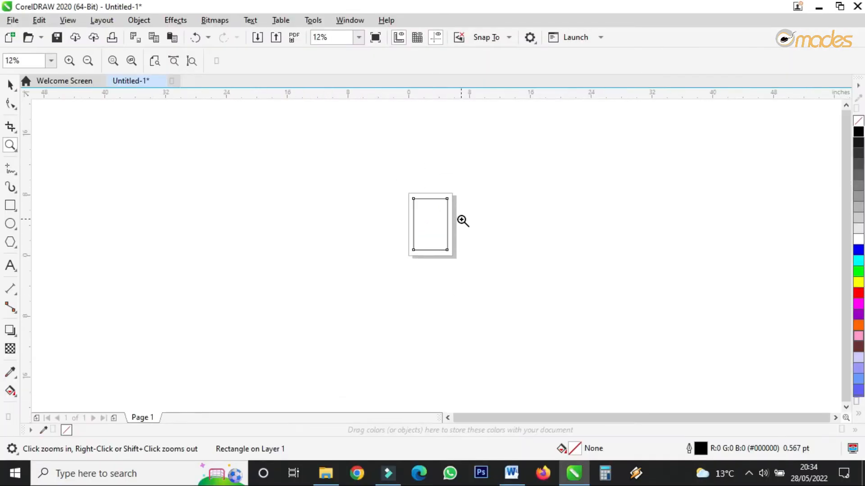
scroll(444, 200, "up", 6)
scroll(514, 240, "down", 2)
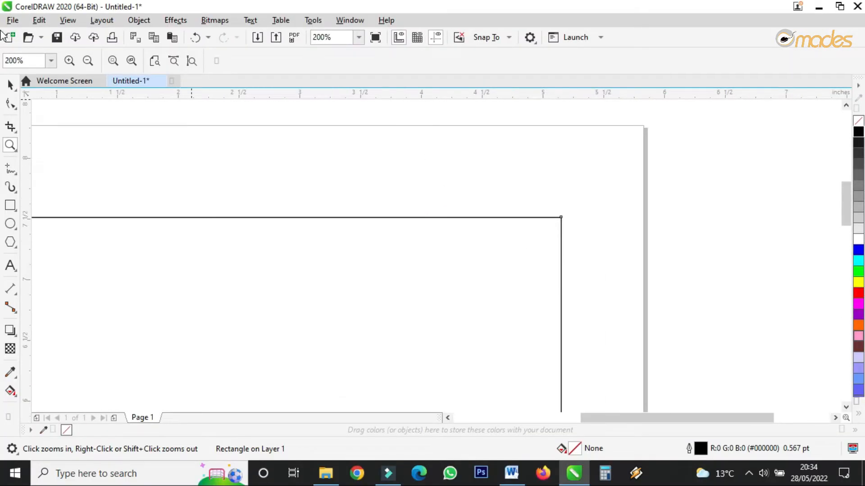
Place a horizontal guideline along the inner rectangle's top edge, at about Y 7.512 inches.
left_click(10, 105)
key("space")
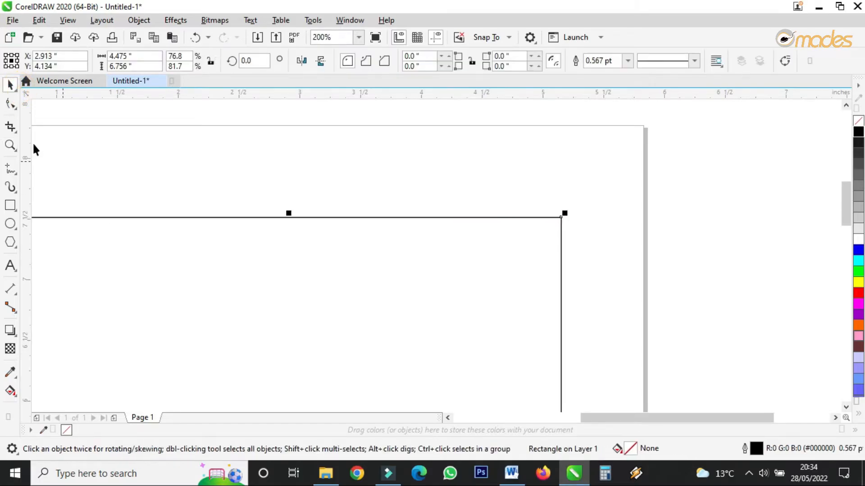
scroll(374, 216, "up", 2)
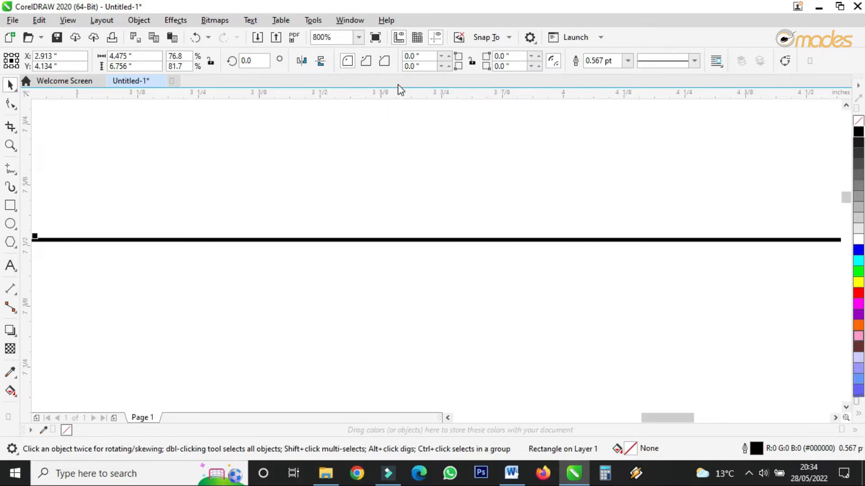
left_click_drag(397, 95, 397, 239)
scroll(449, 173, "down", 3)
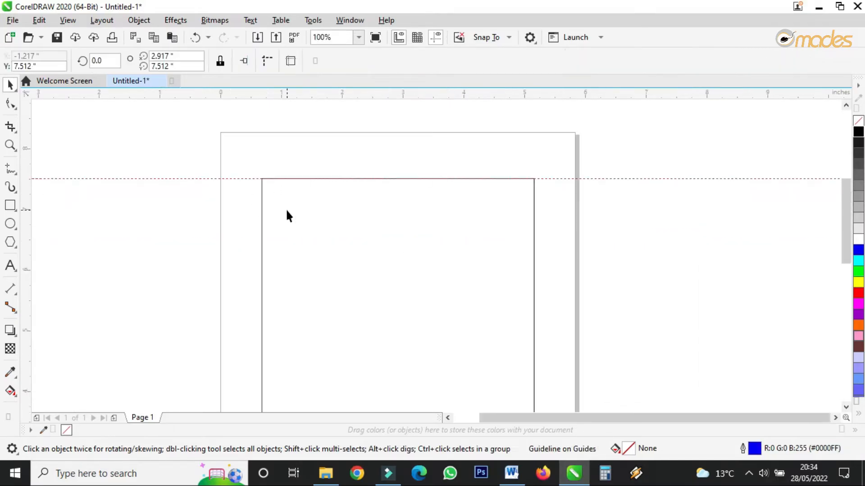
Place guidelines along the inner rectangle's left, right and bottom edges, at about X 0.676, X 5.151 and Y 0.756 inches.
left_click_drag(27, 228, 261, 264)
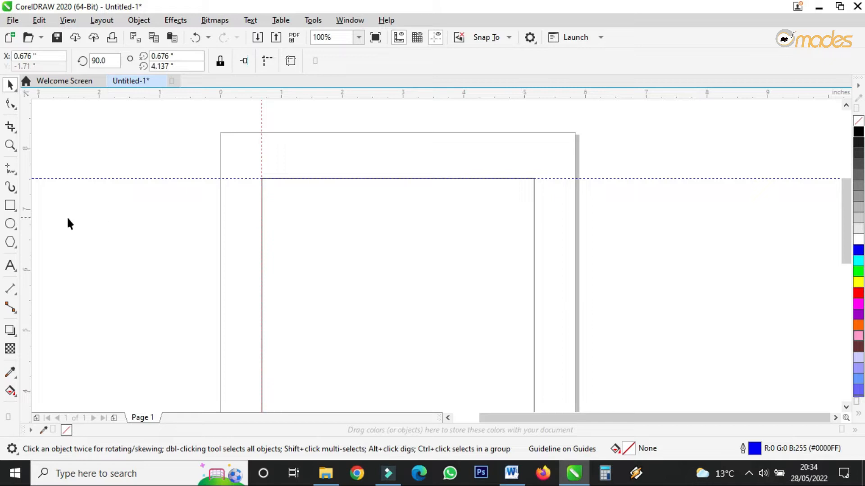
left_click_drag(26, 227, 534, 268)
scroll(317, 236, "down", 3)
scroll(317, 236, "up", 6)
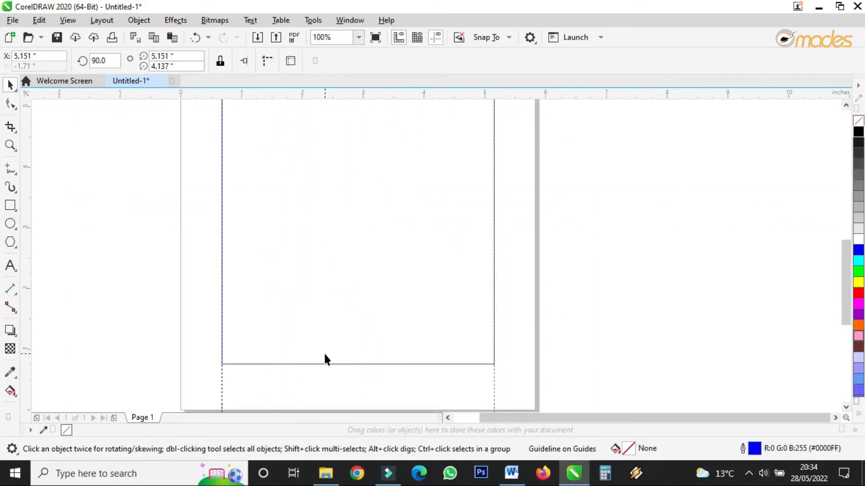
left_click_drag(347, 94, 349, 221)
scroll(347, 270, "down", 7)
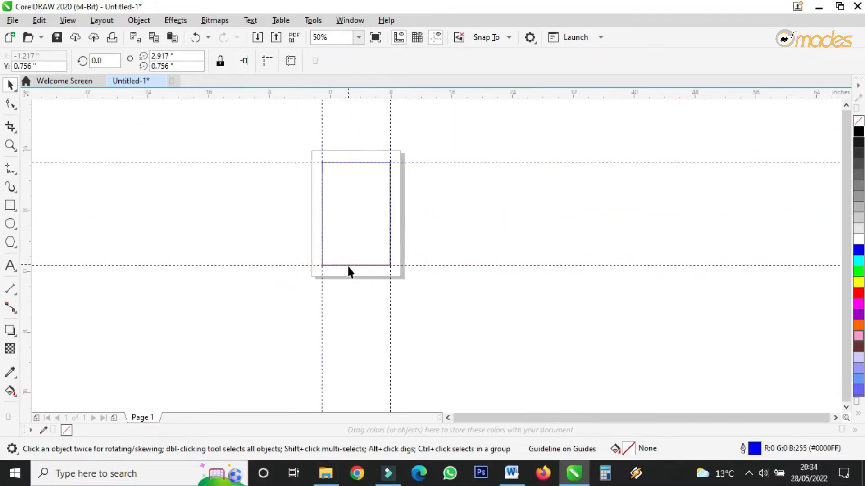
Delete the inner rectangle, leaving only the four margin guidelines on the page.
scroll(350, 252, "up", 3)
left_click(355, 172)
scroll(336, 233, "down", 5)
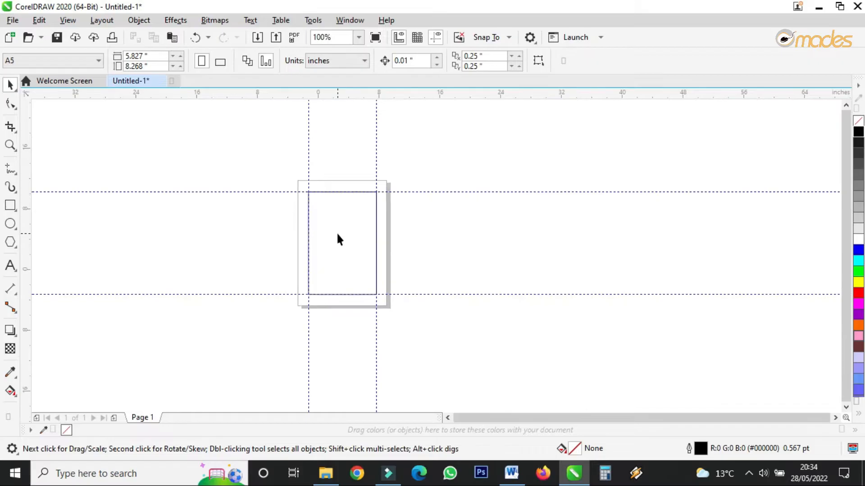
scroll(340, 214, "up", 3)
scroll(340, 276, "down", 3)
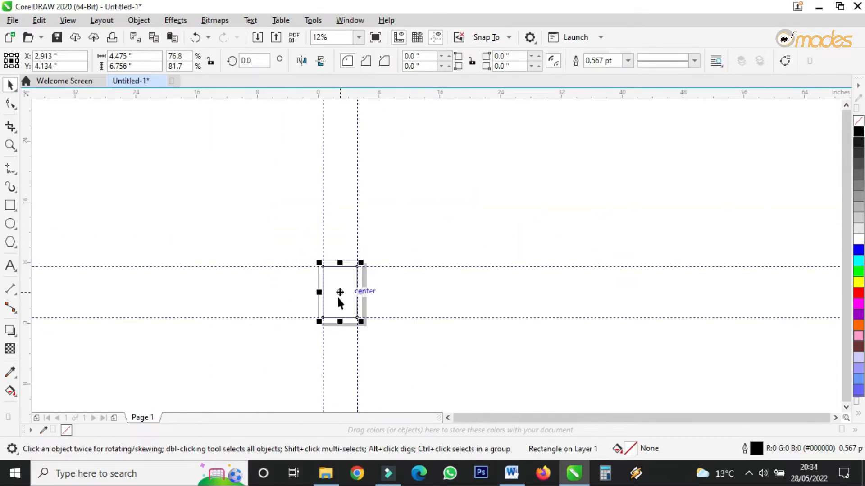
left_click_drag(341, 291, 419, 288)
key("Delete")
Examine the whole A5 page and the text area enclosed by its four margin guidelines.
scroll(323, 295, "up", 3)
scroll(322, 276, "down", 6)
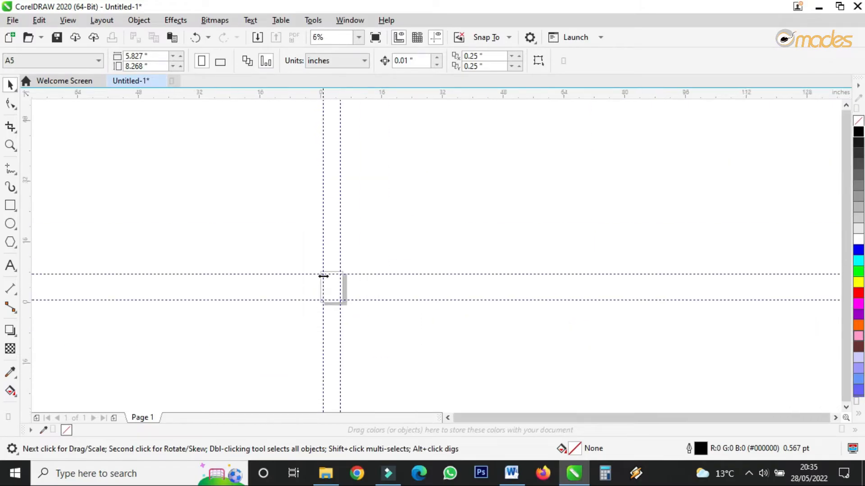
scroll(322, 276, "up", 4)
left_click(13, 144)
scroll(382, 177, "down", 3)
left_click_drag(361, 184, 417, 244)
left_click_drag(357, 107, 468, 271)
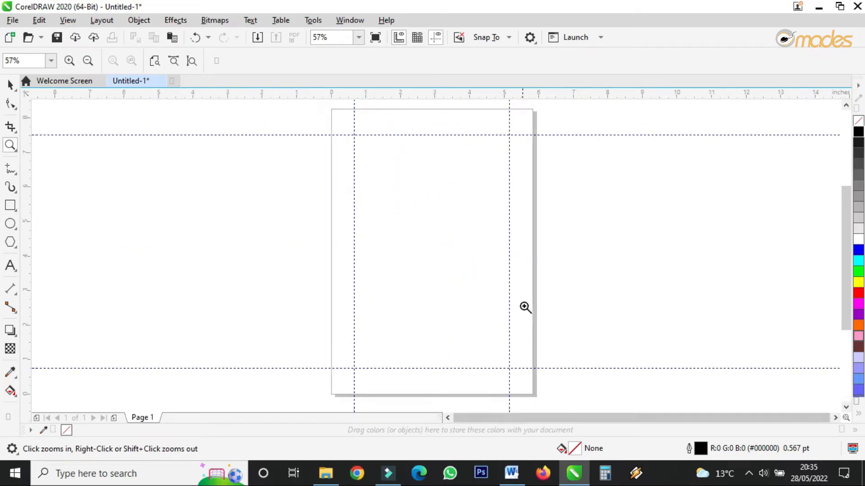
left_click(10, 84)
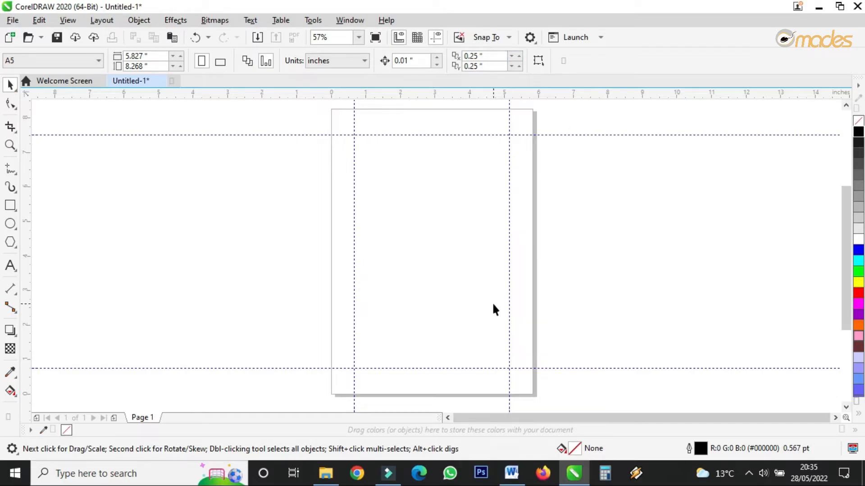
left_click(846, 106)
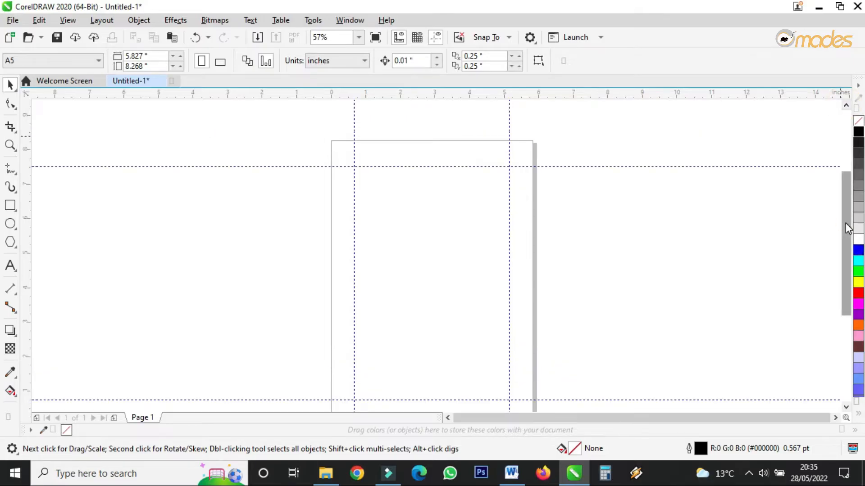
left_click_drag(845, 223, 846, 234)
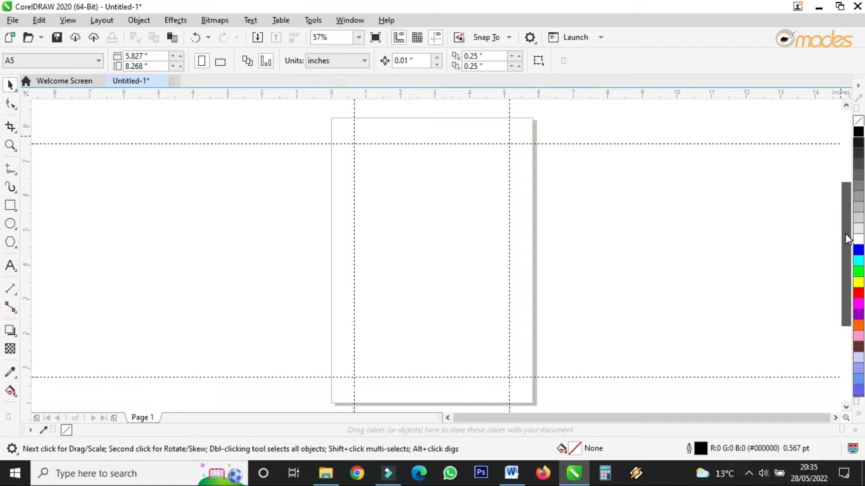
left_click_drag(845, 234, 845, 234)
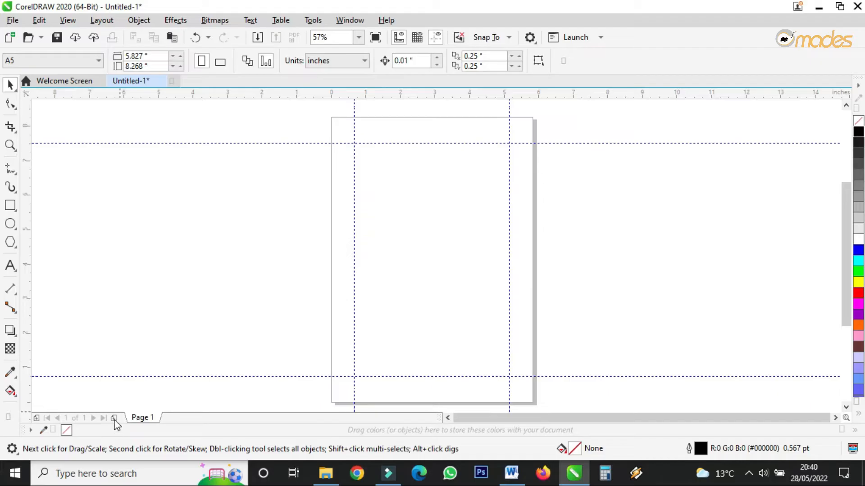
Insert a second page after page 1 and compare its page size with that of page 1.
left_click(114, 418)
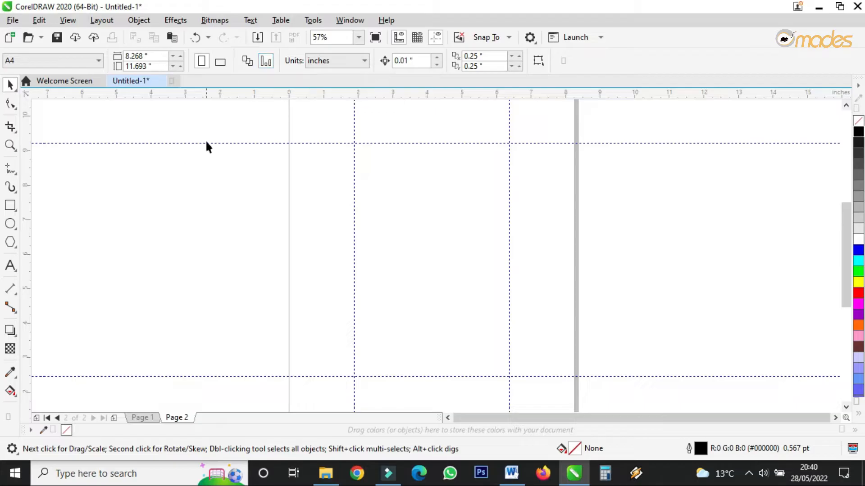
left_click(151, 418)
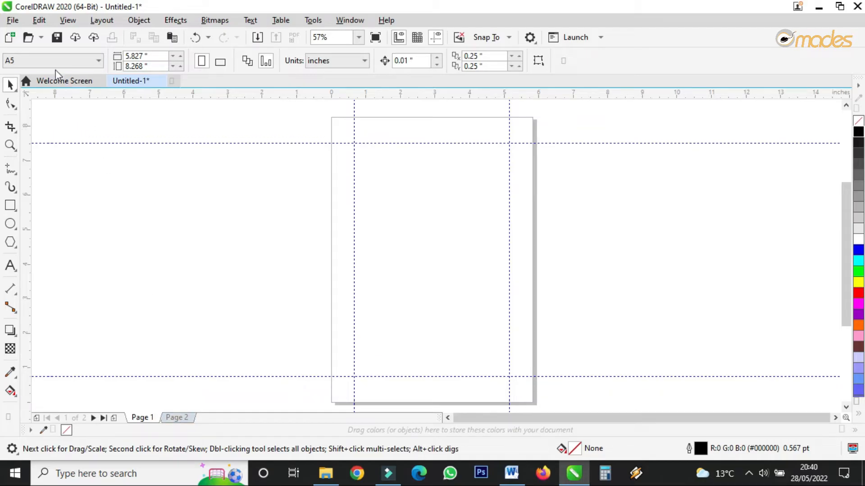
left_click(188, 417)
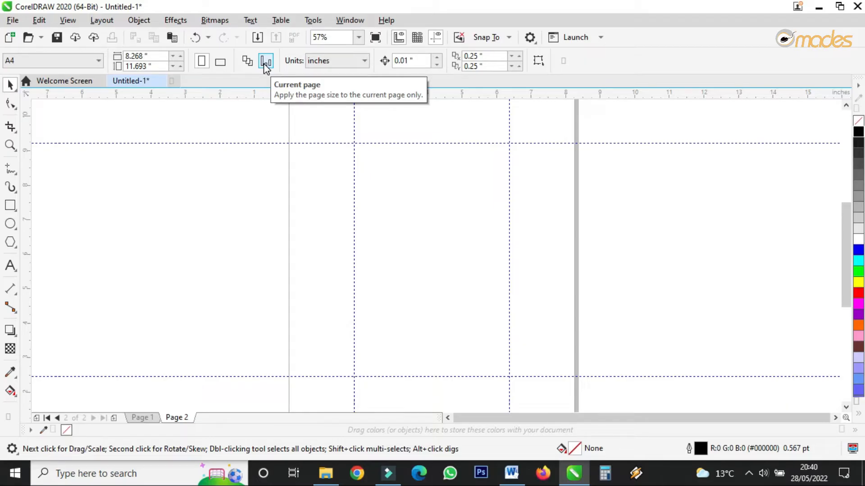
left_click(143, 419)
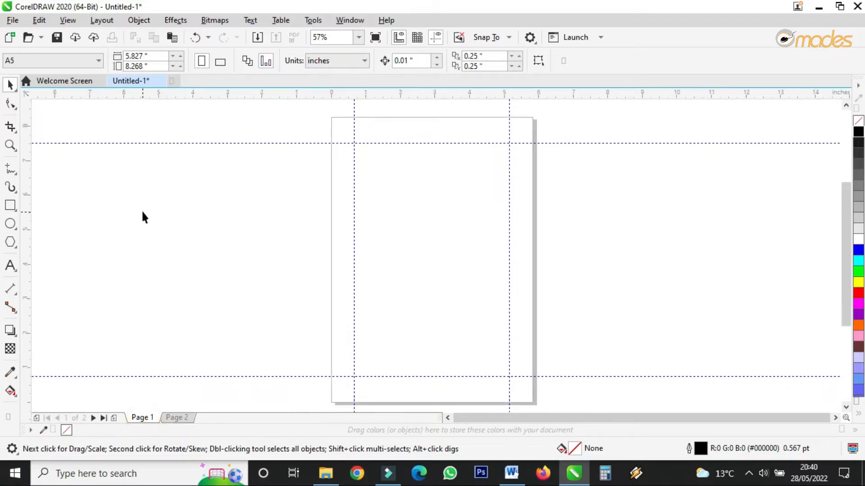
Apply the page size to all pages in the document and set page 2 to A5.
left_click(249, 66)
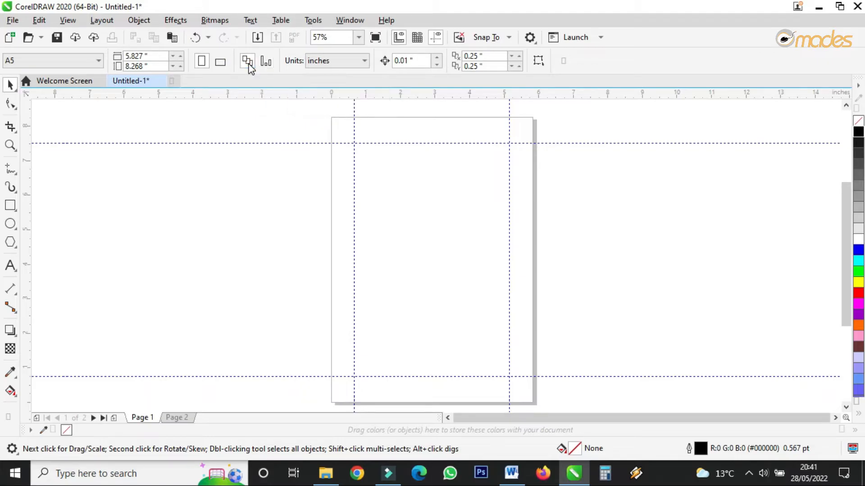
left_click(177, 416)
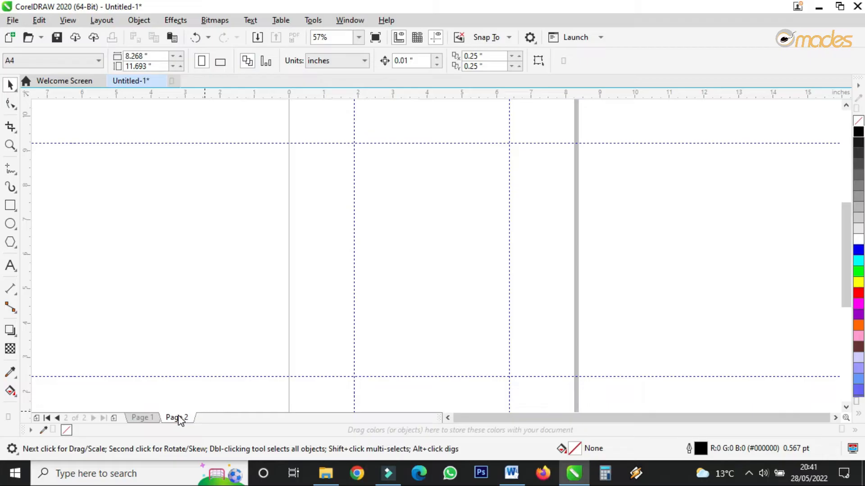
left_click(88, 61)
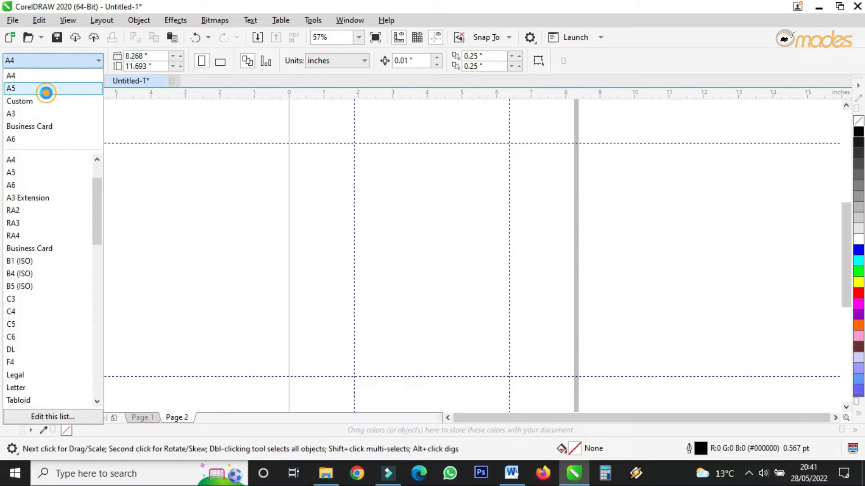
left_click(46, 88)
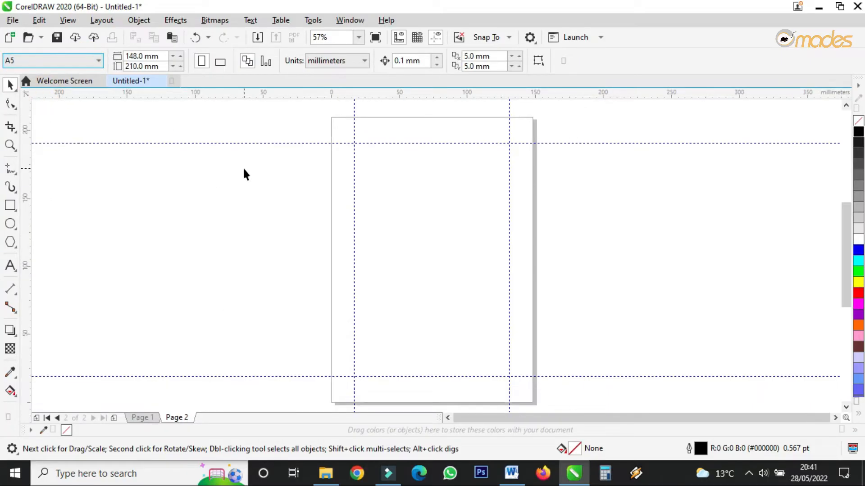
Delete page 2, add seven A5 pages for an eight-page document, and return to page 1.
right_click(182, 414)
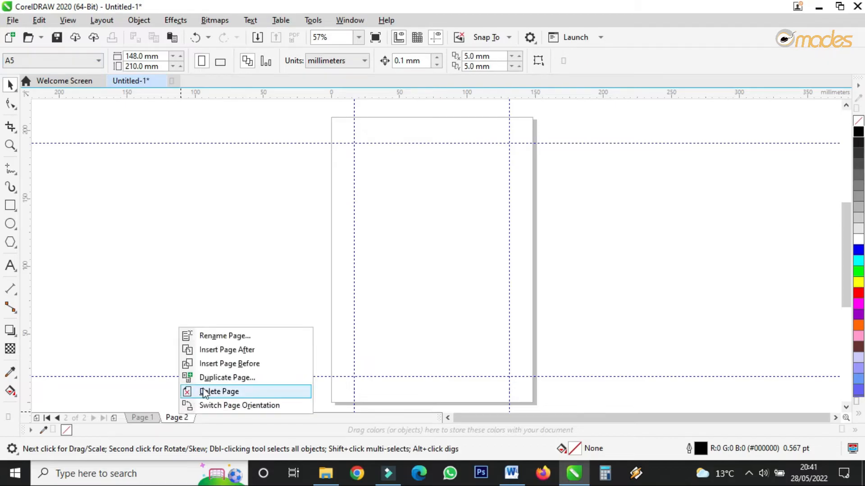
left_click(204, 391)
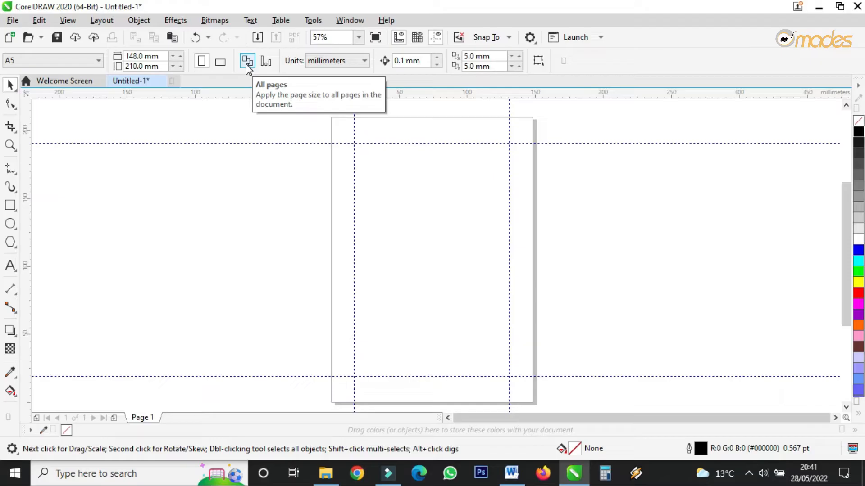
left_click(115, 417)
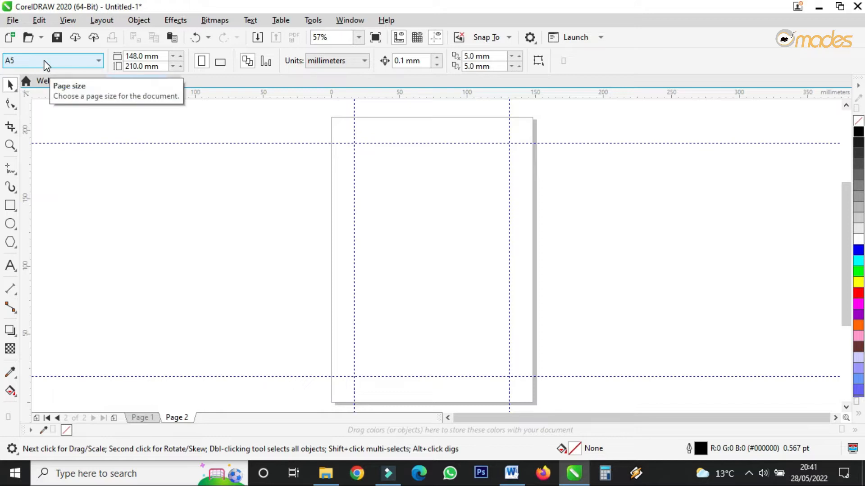
left_click(114, 419)
left_click(115, 418)
left_click(114, 419)
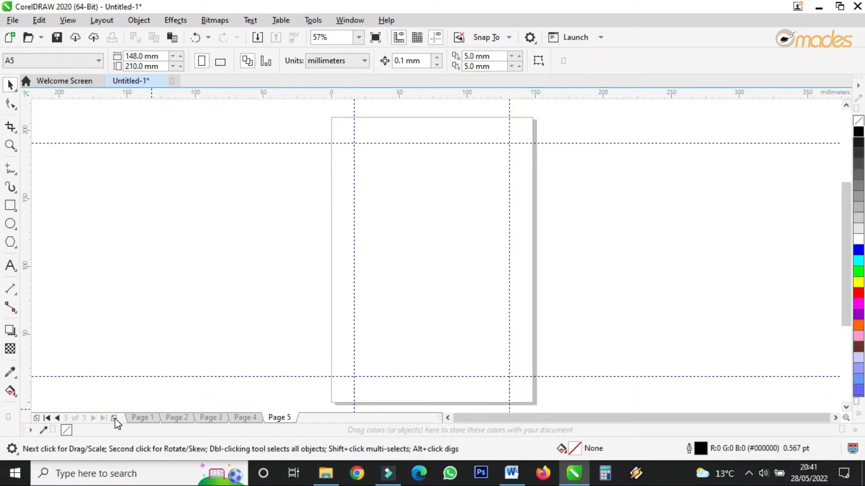
left_click(114, 418)
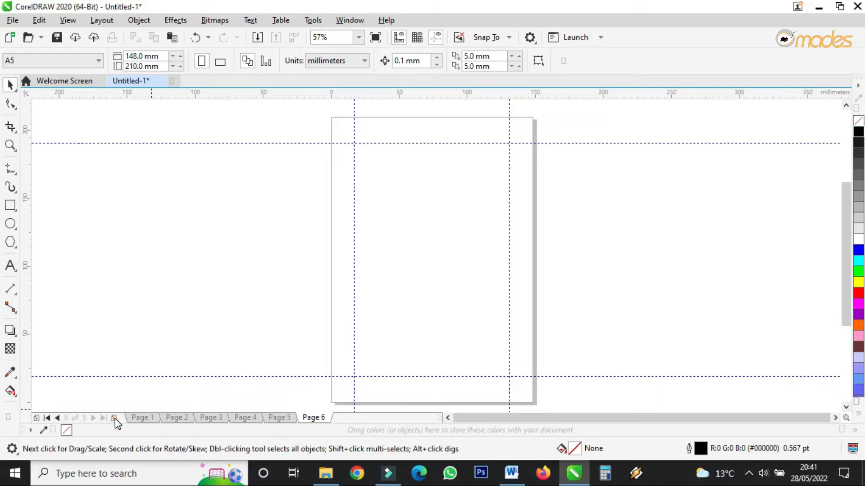
left_click(114, 418)
left_click(114, 418)
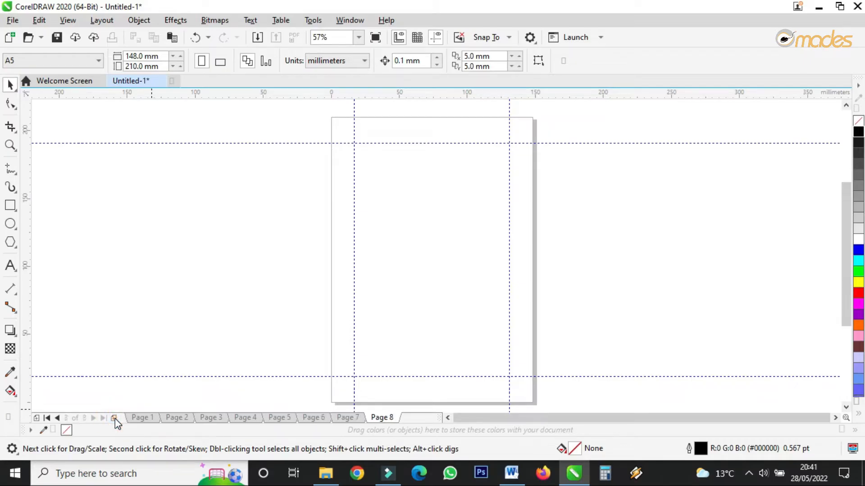
left_click(147, 419)
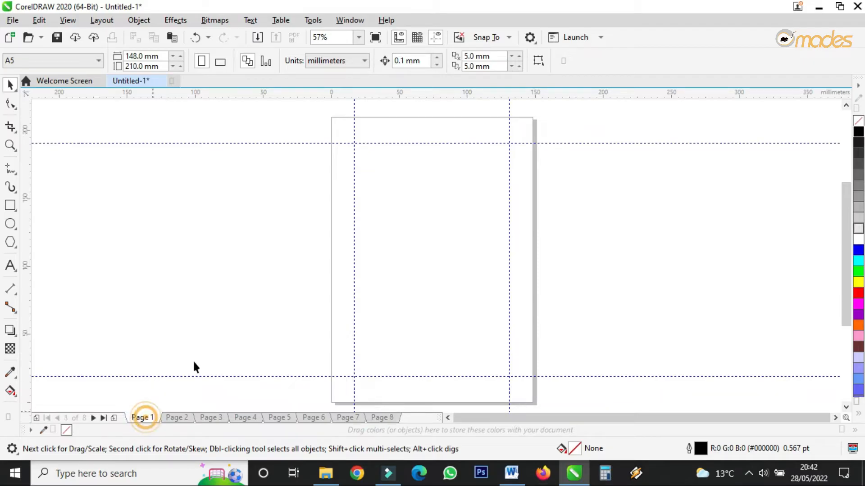
Switch to the Word document and copy its entire text, from the opening paragraph to the last line.
left_click(508, 470)
scroll(381, 241, "up", 4)
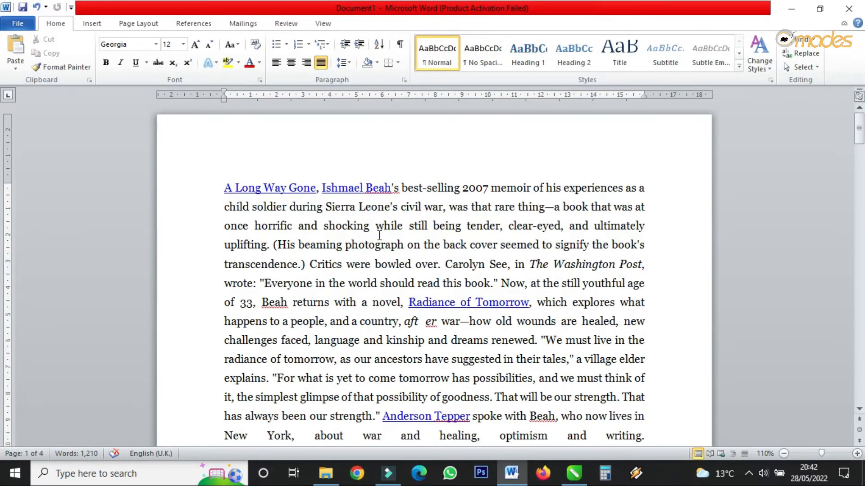
left_click_drag(227, 186, 433, 483)
key("Delete")
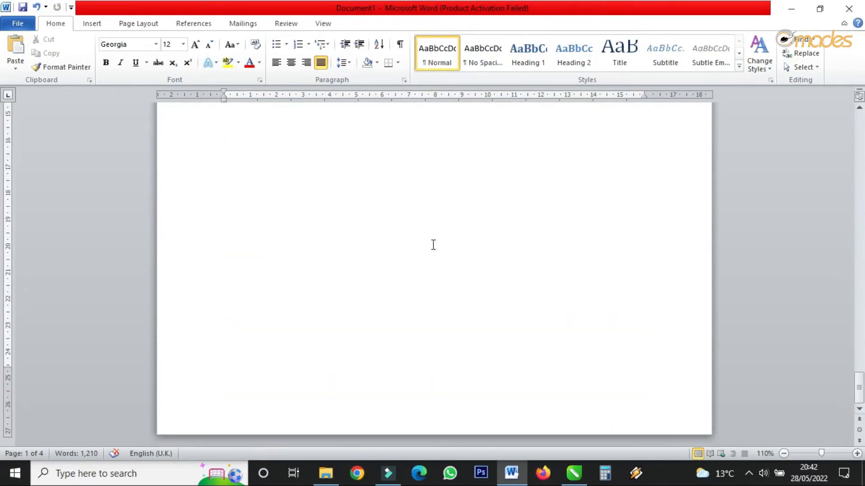
key("ctrl+z")
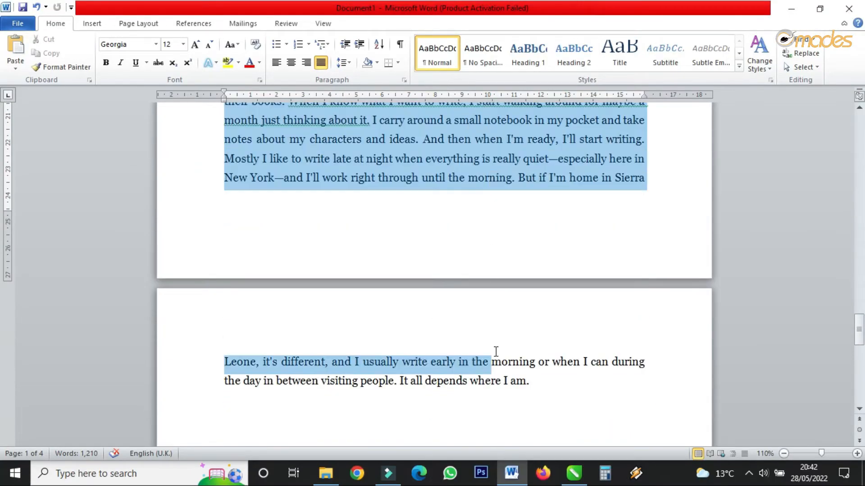
right_click(501, 381)
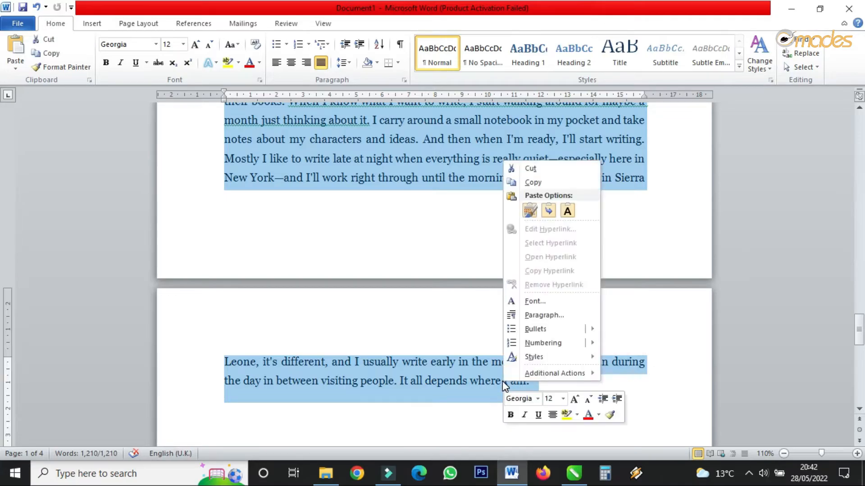
left_click(541, 183)
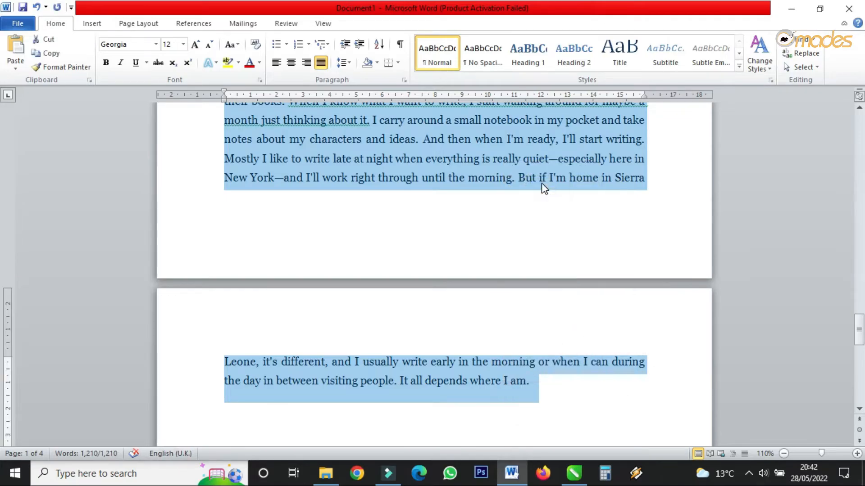
Switch back to CorelDRAW and draw a paragraph text frame filling the area between page 1's guidelines, about 113.9 by 171.5 mm.
left_click(793, 8)
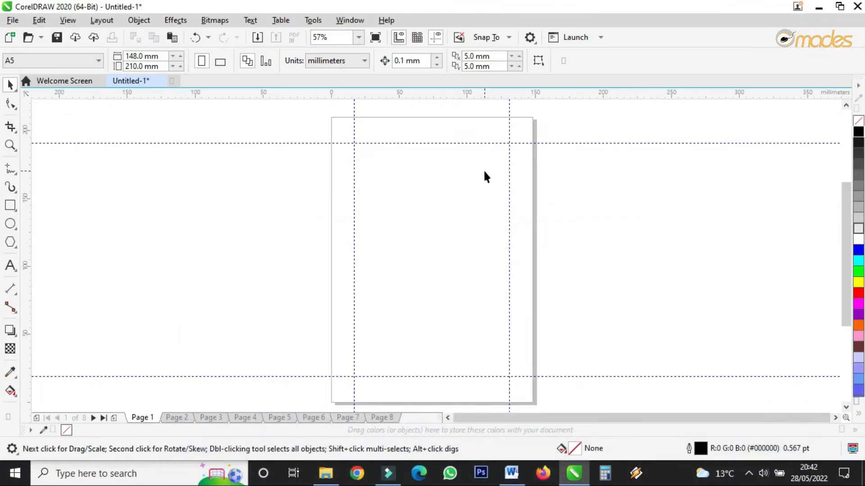
left_click(13, 269)
scroll(472, 157, "up", 3)
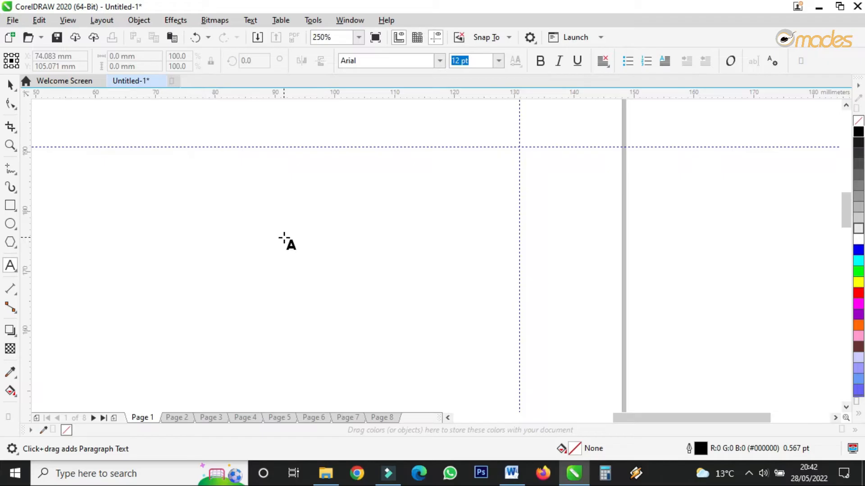
scroll(229, 250, "down", 2)
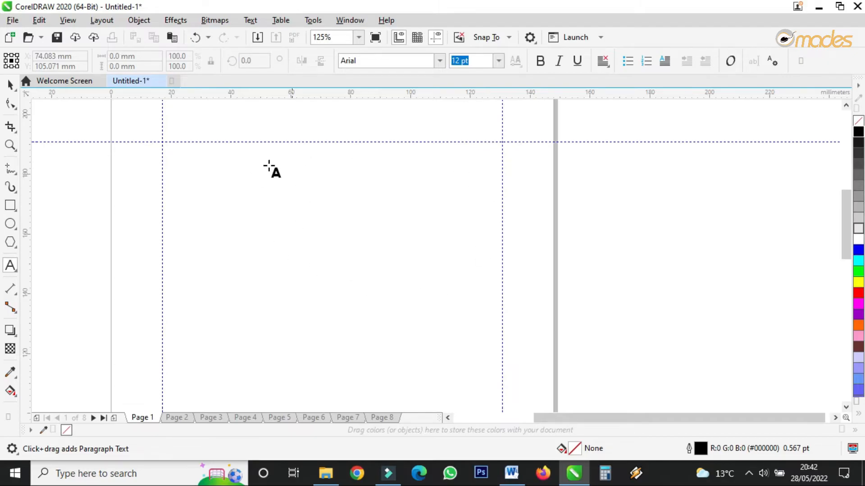
left_click_drag(166, 143, 503, 364)
Paste the copied Word text into page 1's paragraph frame, maintaining its fonts and formatting.
scroll(394, 299, "up", 3)
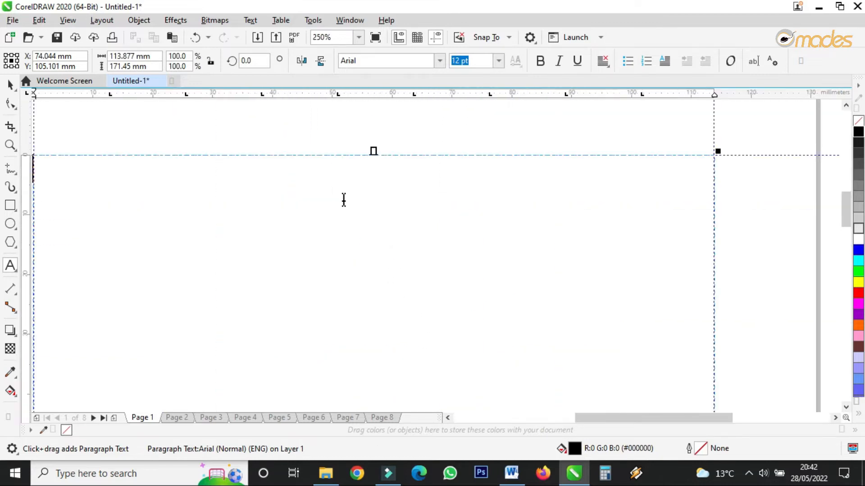
right_click(344, 200)
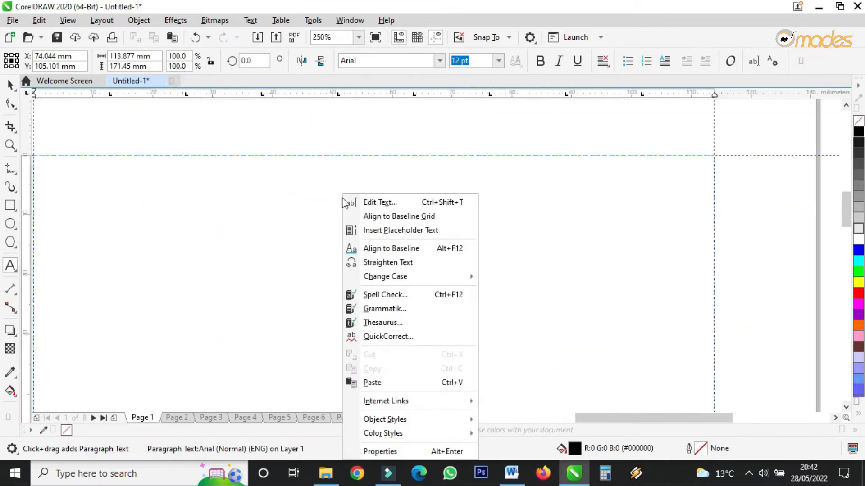
left_click(372, 382)
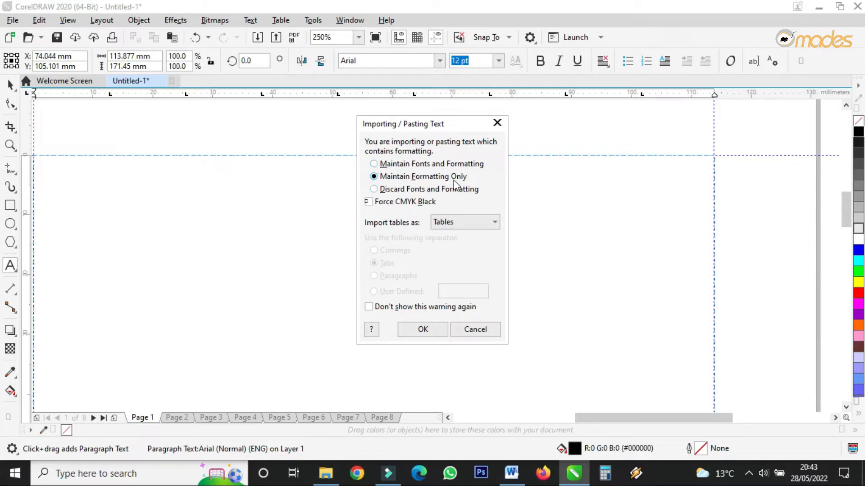
left_click(378, 165)
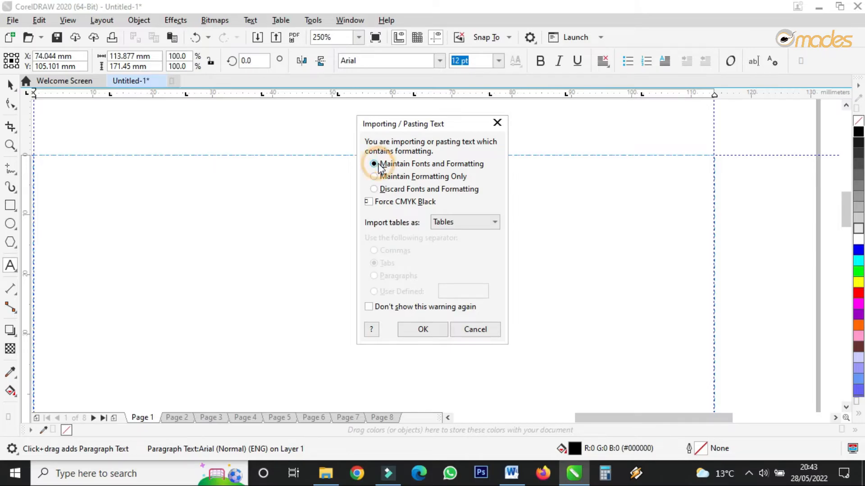
left_click(421, 332)
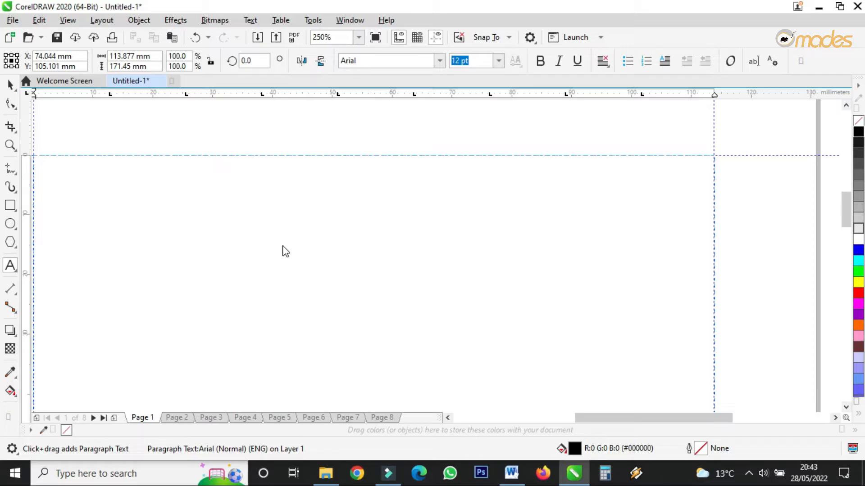
key("ctrl+v")
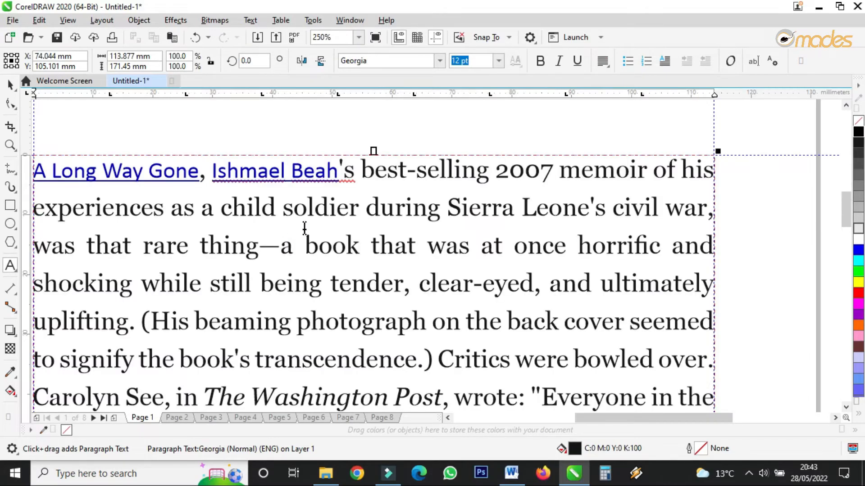
scroll(313, 228, "up", 2)
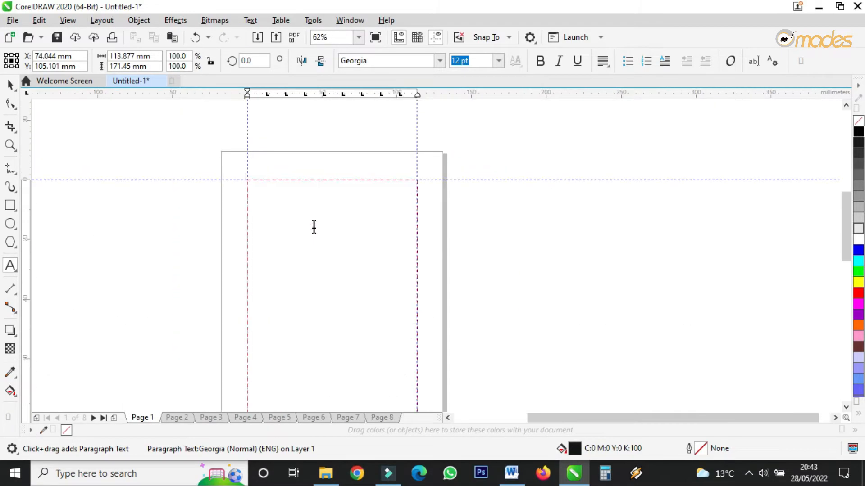
Delete one extra blank line above the bold Goodreads question on page 1.
left_click(10, 86)
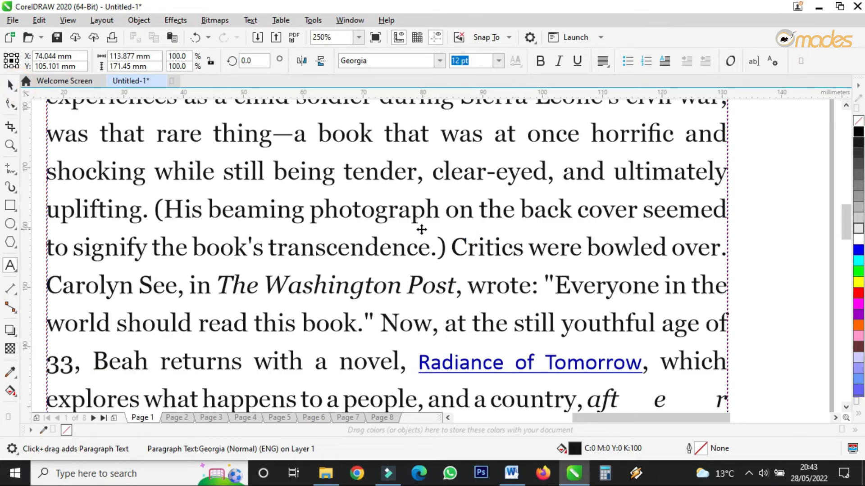
scroll(420, 229, "down", 2)
scroll(423, 284, "up", 2)
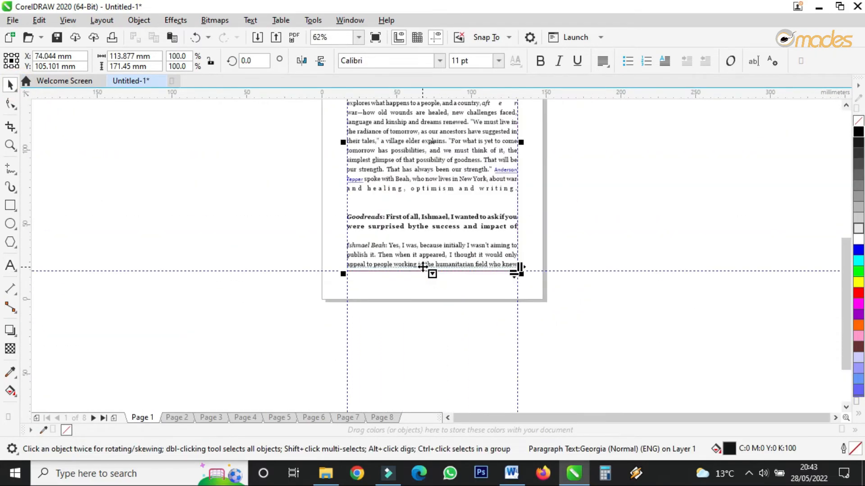
scroll(396, 276, "down", 1)
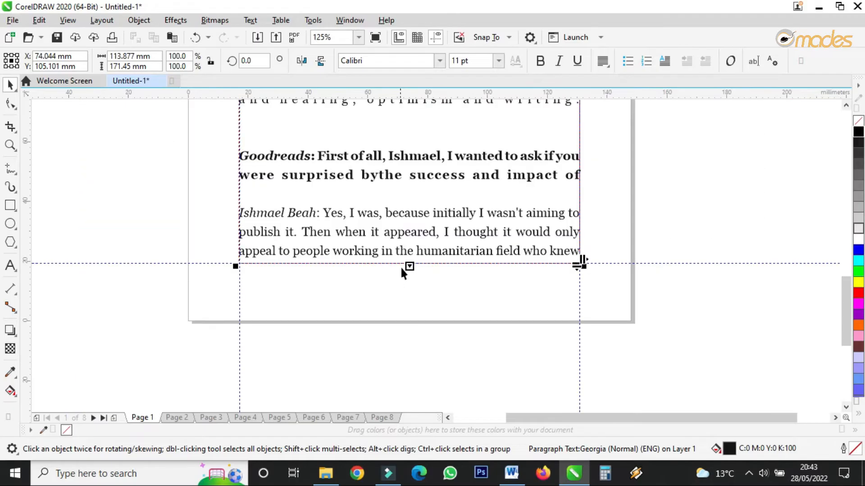
scroll(403, 234, "down", 2)
scroll(391, 209, "up", 3)
double_click(350, 218)
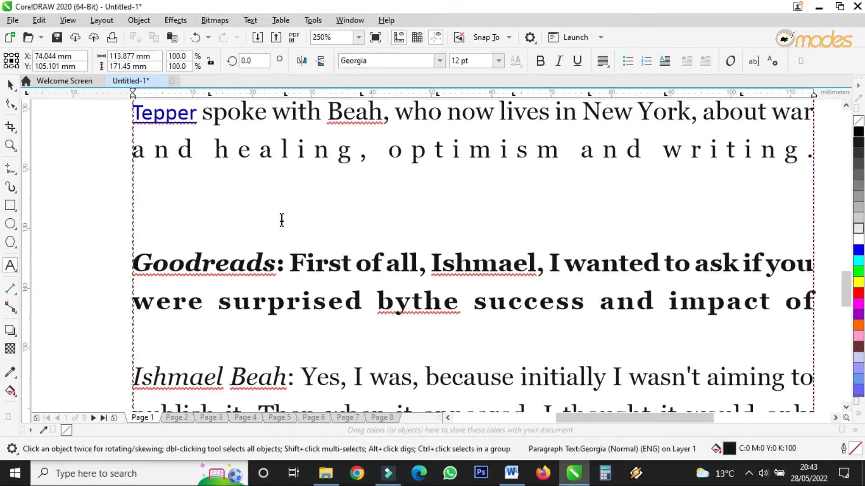
left_click(189, 208)
key("BackSpace")
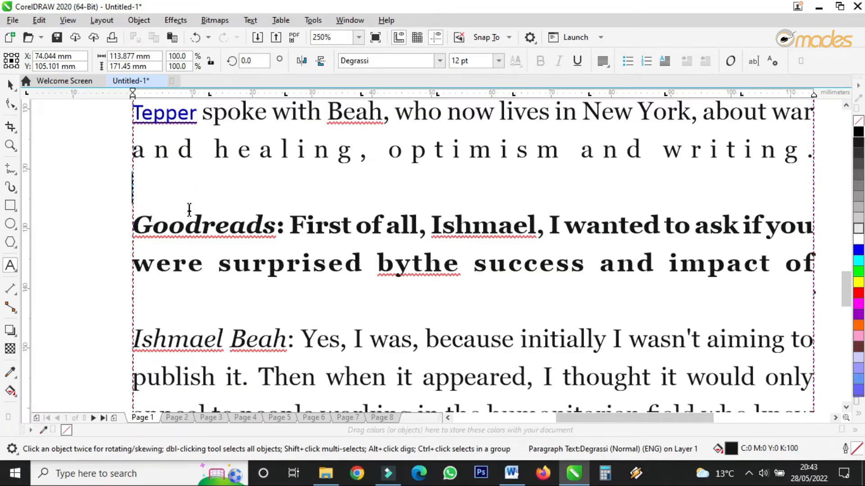
Select page 1's text frame and examine its last line and overflow marker at the lower guideline.
scroll(202, 206, "down", 2)
left_click(10, 85)
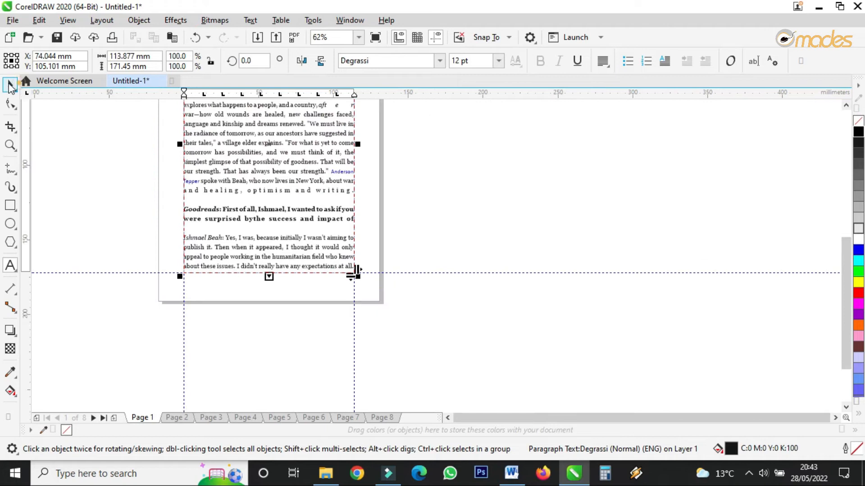
scroll(260, 286, "up", 4)
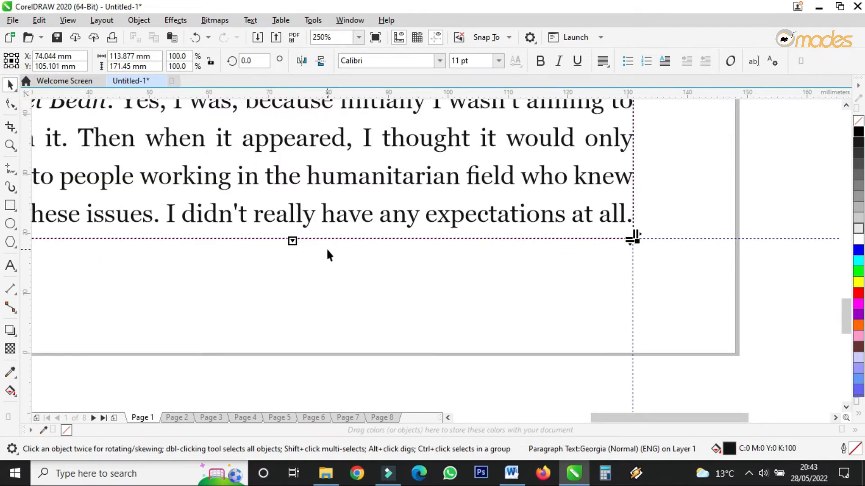
scroll(327, 251, "down", 4)
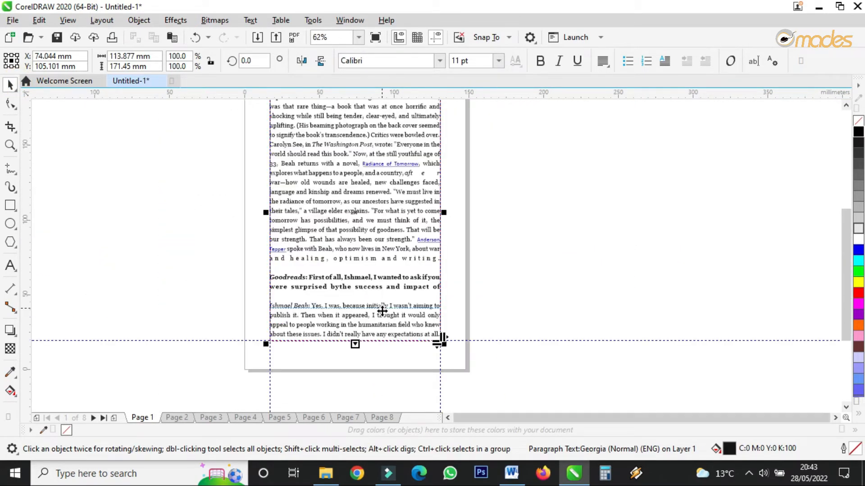
left_click(478, 285)
left_click(381, 323)
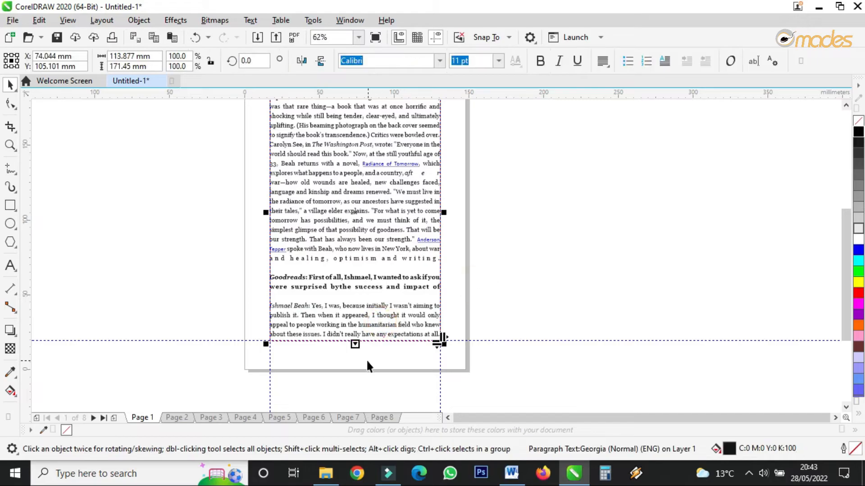
Switch to the Word document, look back through the copied text, and return to CorelDRAW.
left_click(511, 473)
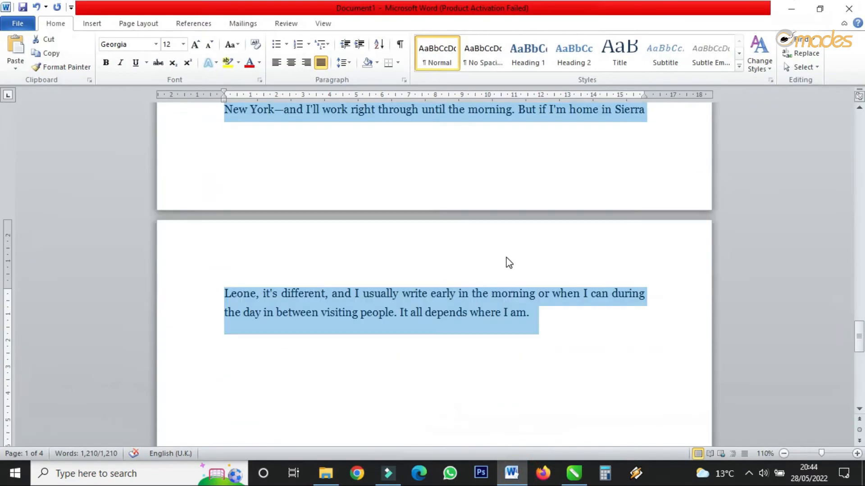
scroll(492, 256, "up", 20)
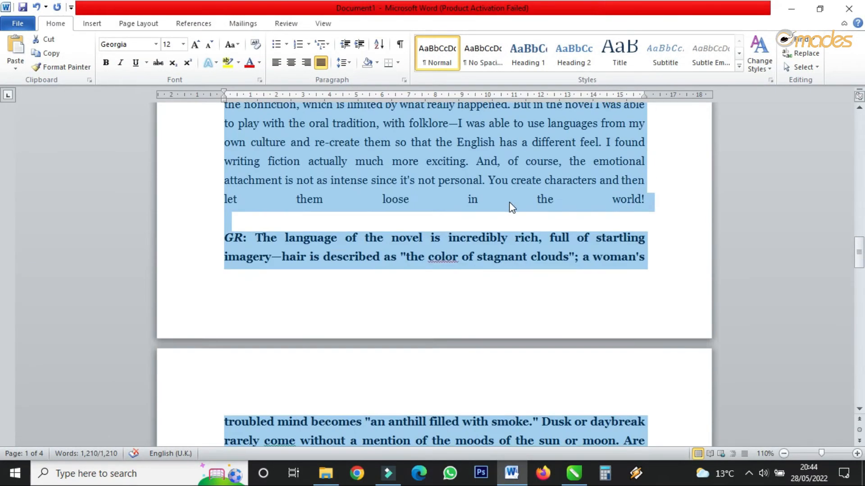
scroll(509, 192, "up", 15)
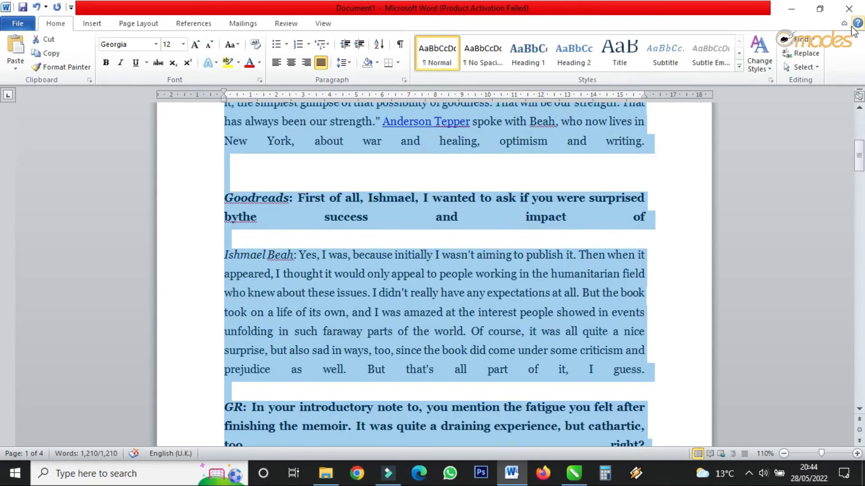
left_click(788, 9)
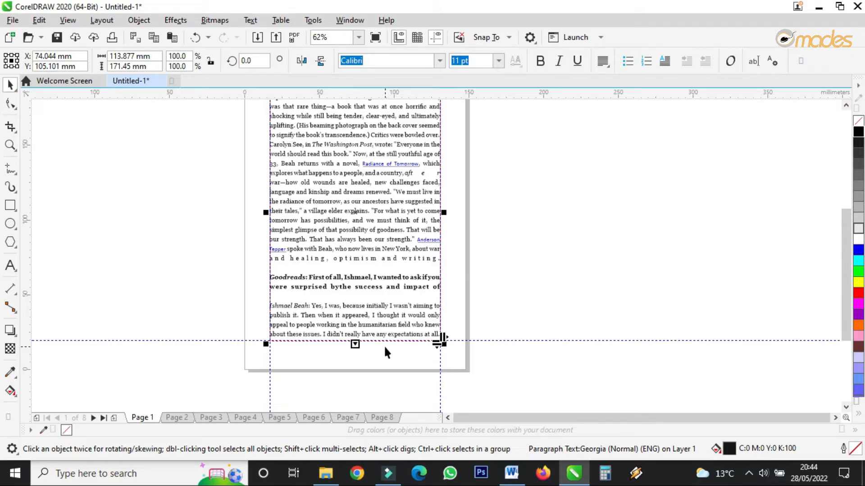
Flow page 1's overflow text into a linked frame on page 2, about 113.9 by 22.9 mm, starting at the upper-left guideline intersection.
scroll(355, 364, "up", 4)
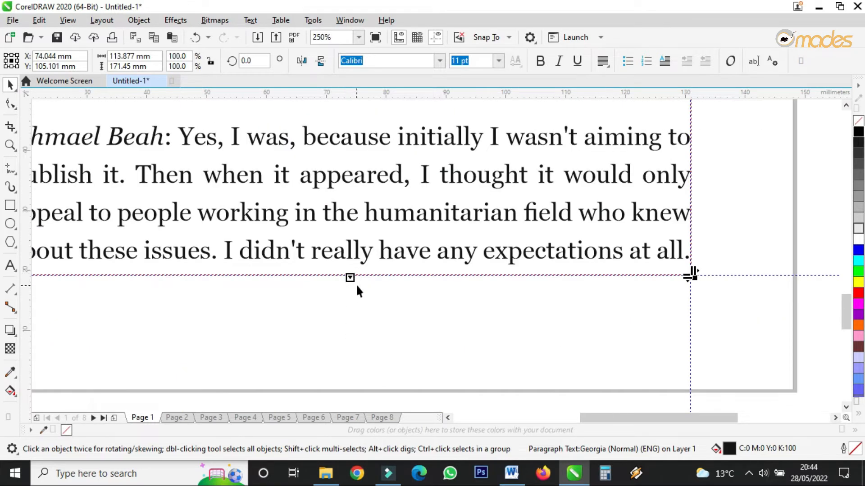
scroll(350, 278, "up", 4)
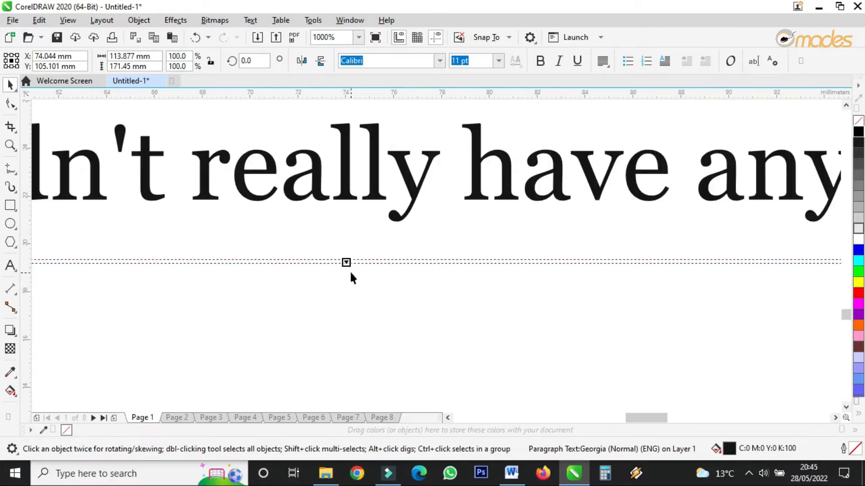
scroll(340, 302, "down", 4)
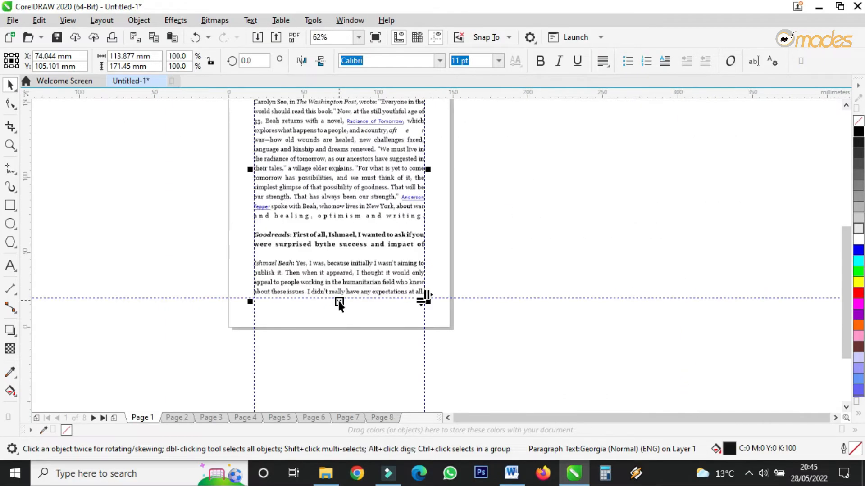
scroll(339, 302, "up", 2)
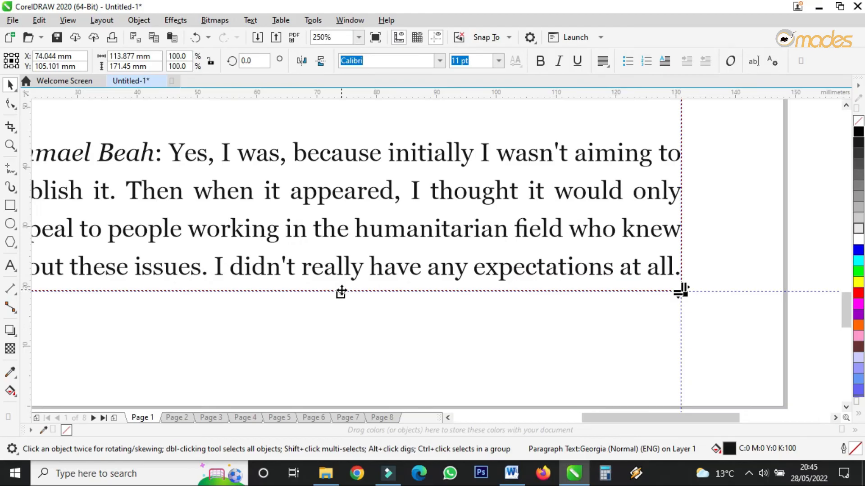
scroll(341, 292, "down", 1)
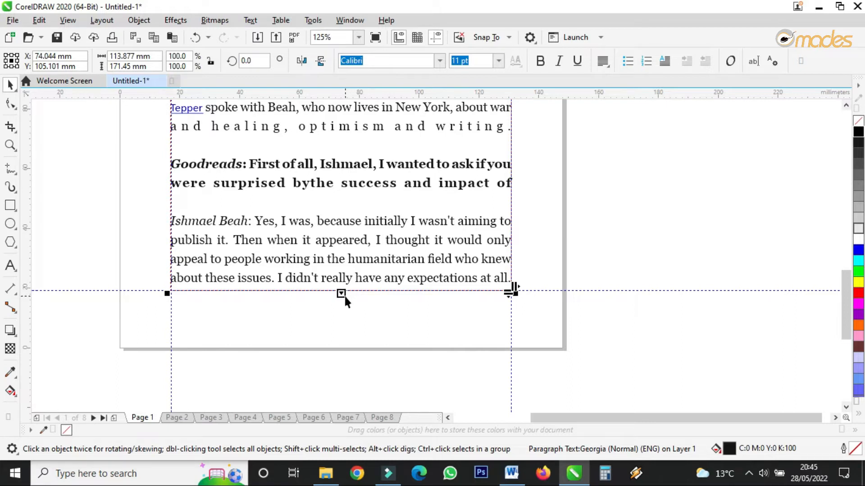
left_click(341, 294)
left_click(185, 420)
scroll(266, 387, "down", 3)
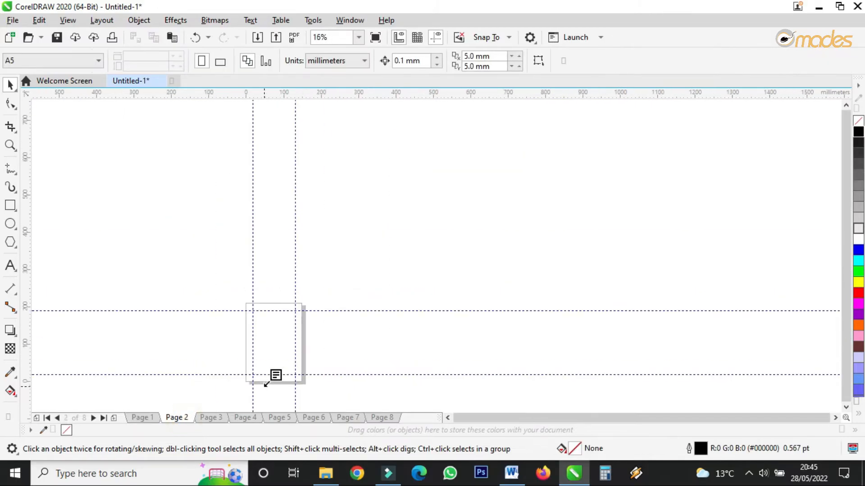
scroll(259, 327, "up", 2)
scroll(294, 265, "down", 3)
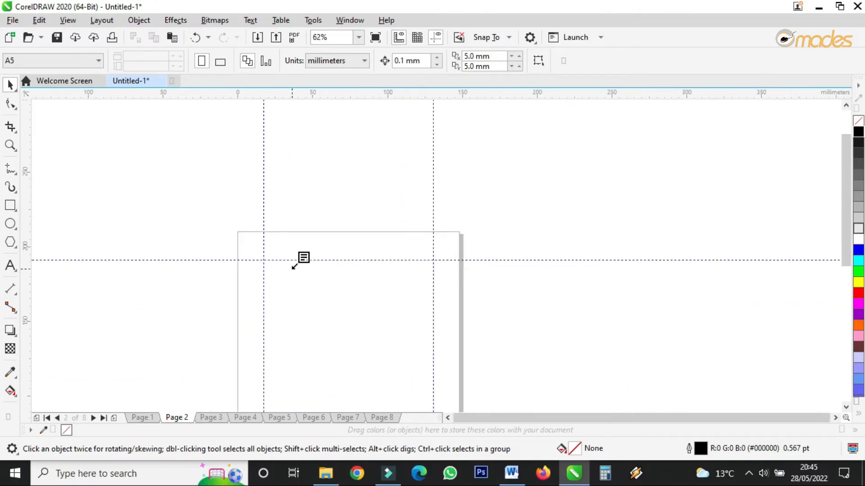
scroll(294, 265, "up", 3)
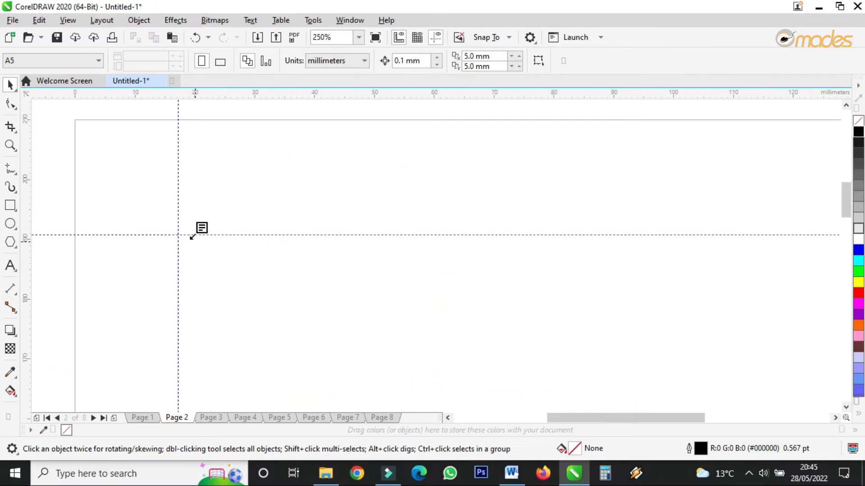
left_click_drag(179, 234, 694, 371)
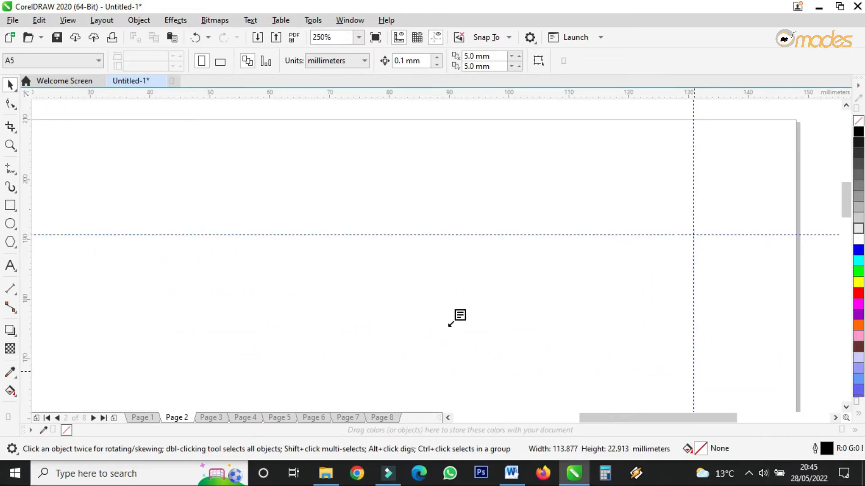
key("ctrl+v")
Stretch page 2's linked text frame down to the lower guideline, to a height of about 170.7 mm.
scroll(462, 191, "down", 5)
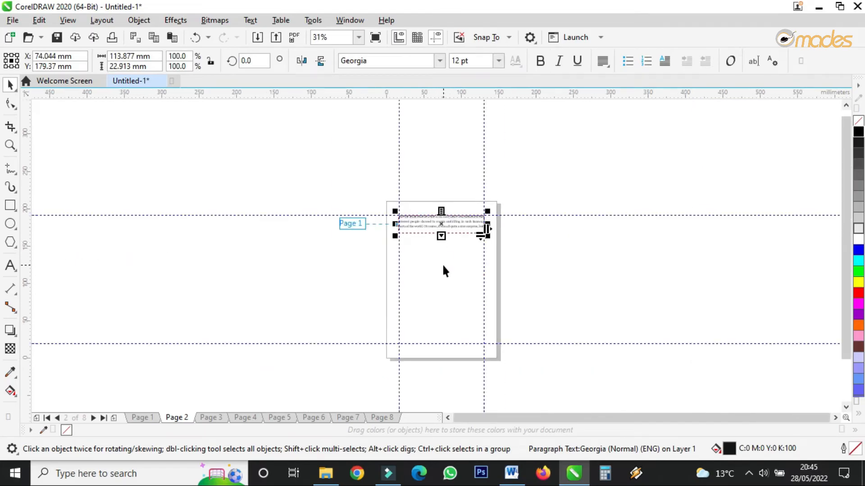
left_click_drag(441, 237, 445, 348)
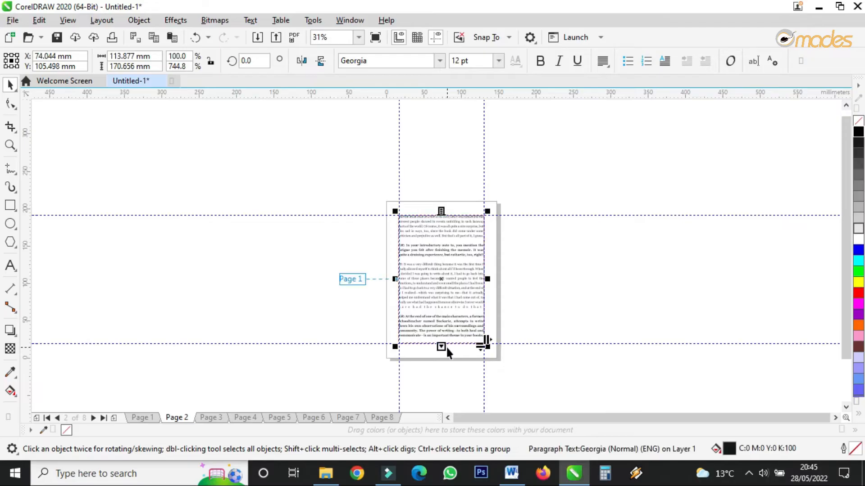
scroll(448, 351, "up", 6)
scroll(433, 299, "down", 3)
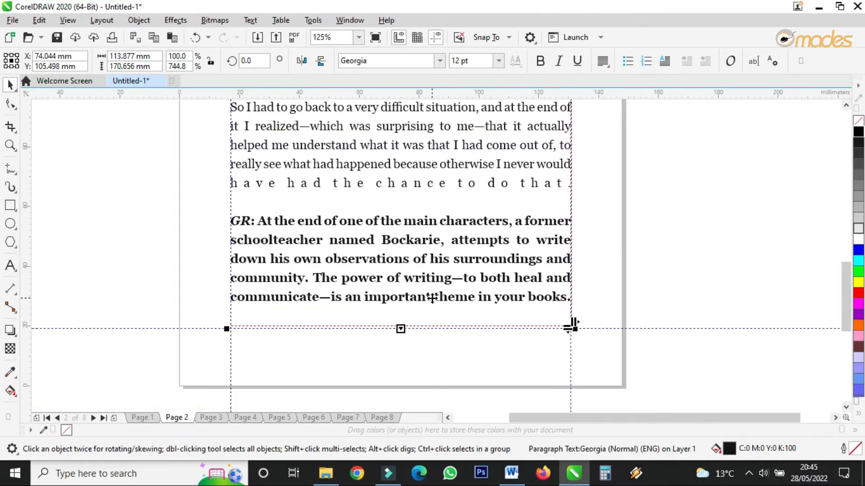
scroll(574, 218, "up", 3)
scroll(484, 258, "down", 3)
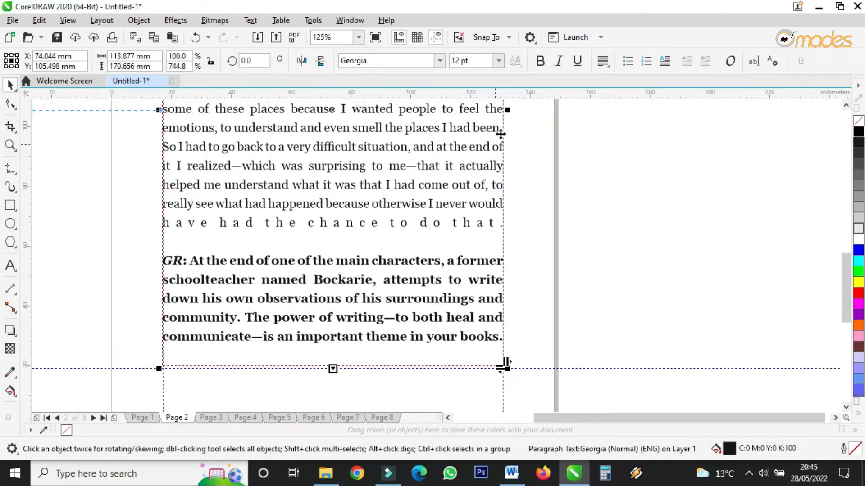
Align the right edge of page 2's text frame with the vertical guideline, for a width of about 113.7 mm.
scroll(431, 173, "down", 3)
scroll(428, 250, "up", 5)
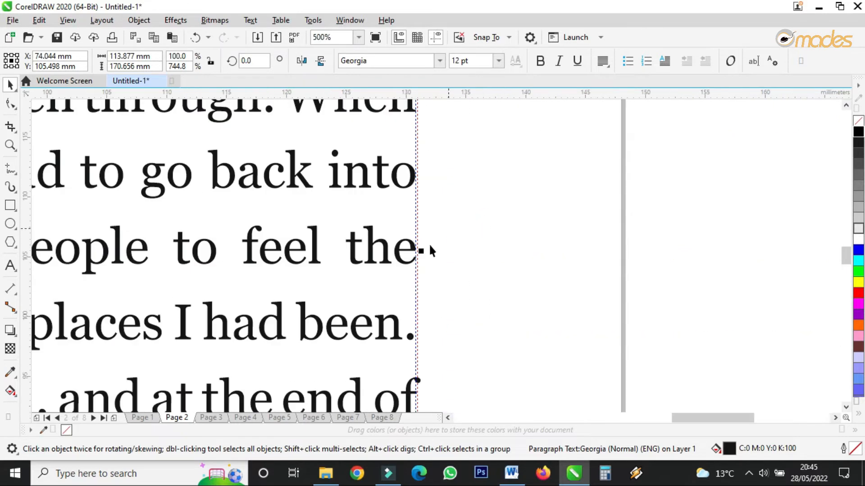
scroll(430, 250, "up", 3)
left_click_drag(352, 284, 339, 290)
scroll(431, 226, "down", 7)
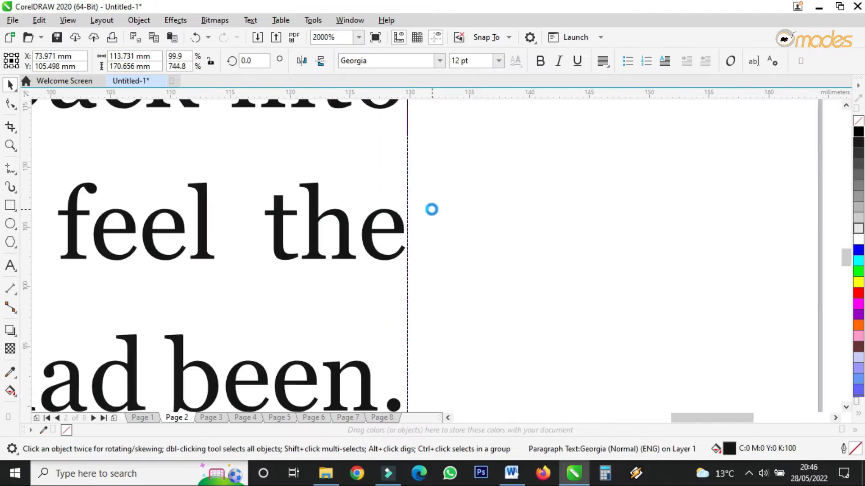
Extend the lower edge of page 2's text frame to the lower guideline, for a height of about 171.7 mm.
scroll(385, 269, "up", 3)
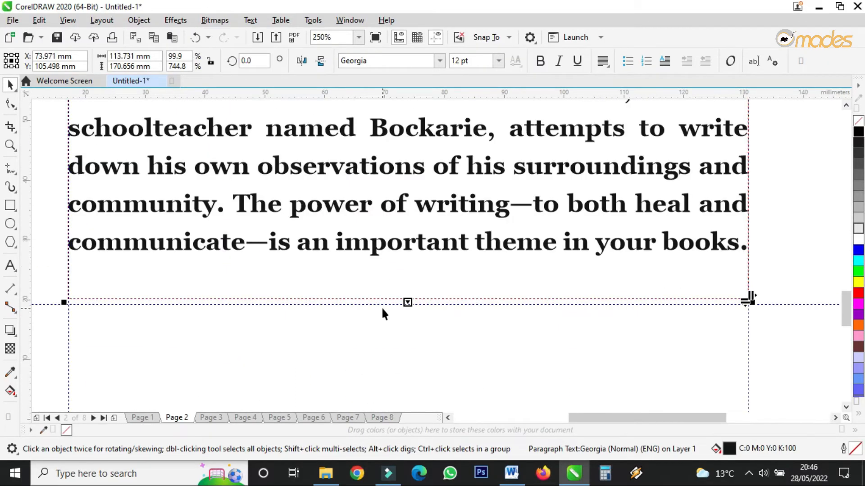
mouse_move(408, 303)
left_mouse_down()
mouse_move(407, 347)
mouse_move(409, 306)
left_mouse_up()
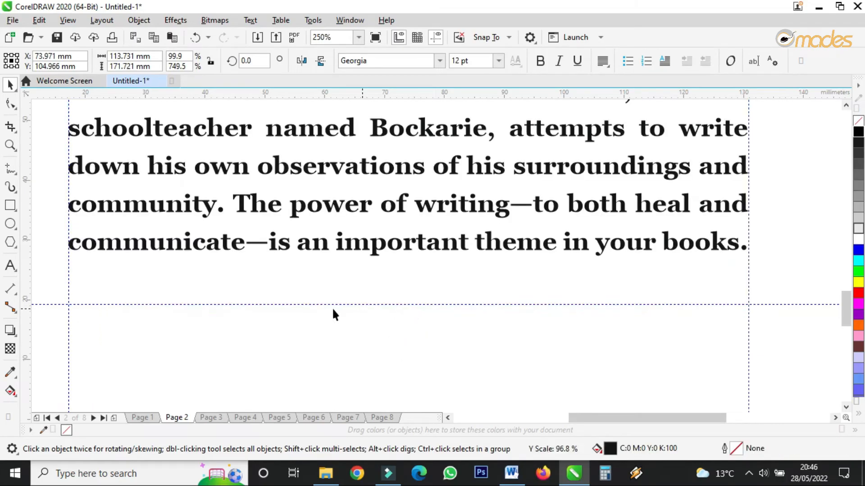
left_click_drag(333, 313, 335, 315)
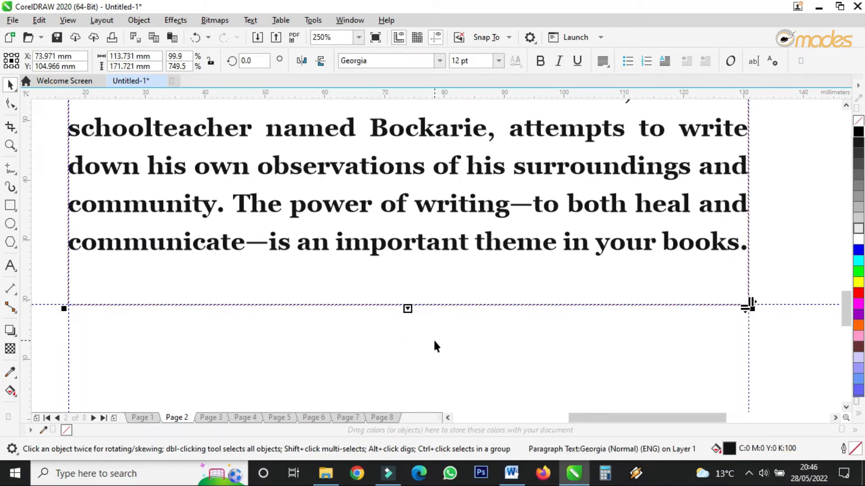
Flow page 2's overflow text into a linked frame on page 3, about 113.7 by 81.6 mm, and move it up to the upper guideline.
left_click(407, 309)
left_click(211, 418)
scroll(265, 391, "down", 5)
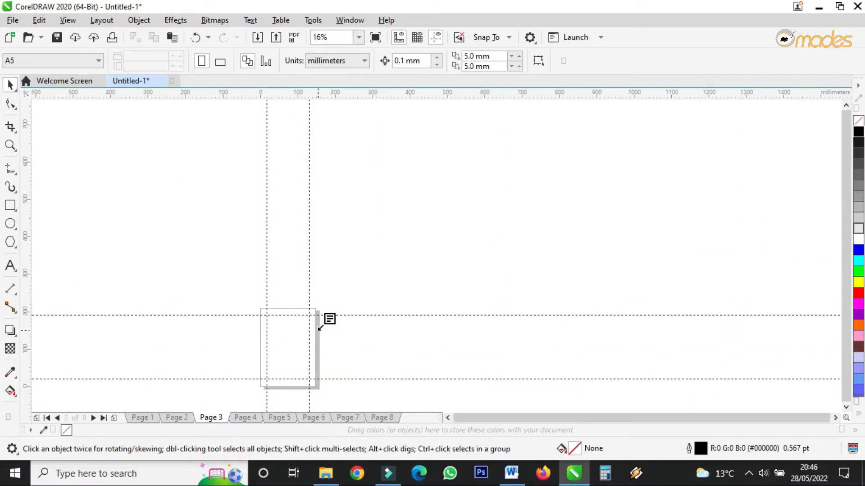
left_click_drag(206, 257, 375, 381)
scroll(214, 265, "up", 2)
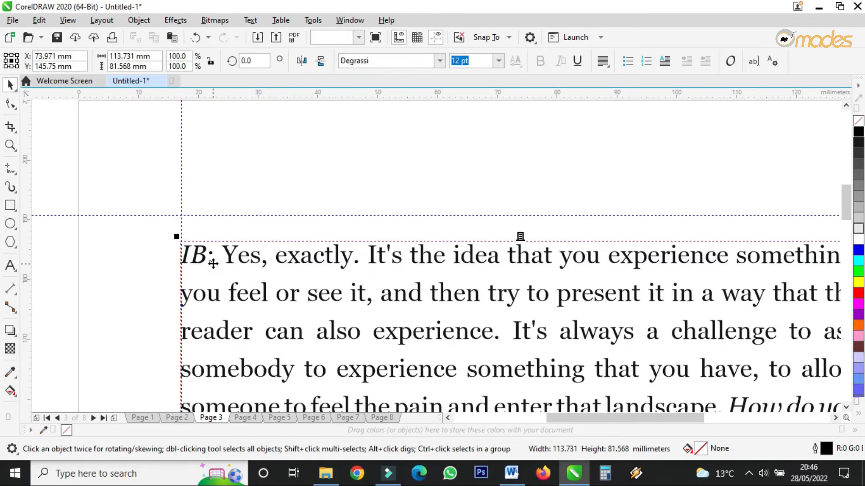
left_click_drag(225, 264, 226, 232)
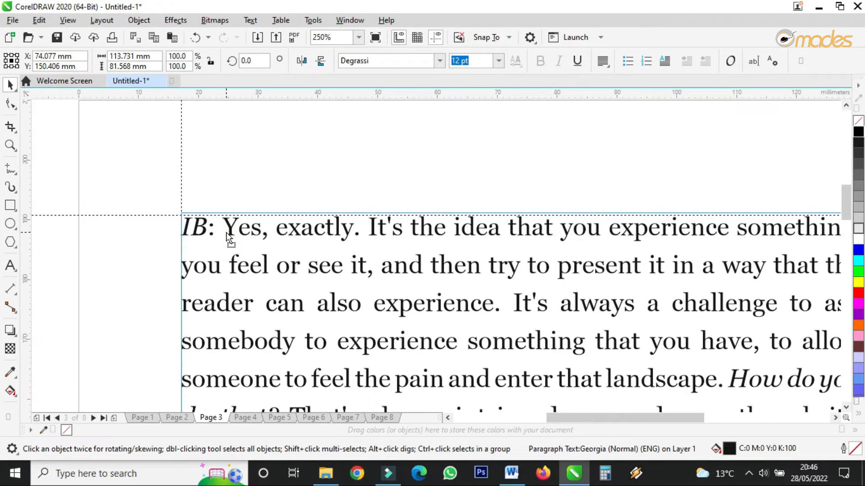
Stretch page 3's linked text frame down to the lower guideline, to a height of about 171.7 mm.
scroll(226, 234, "down", 3)
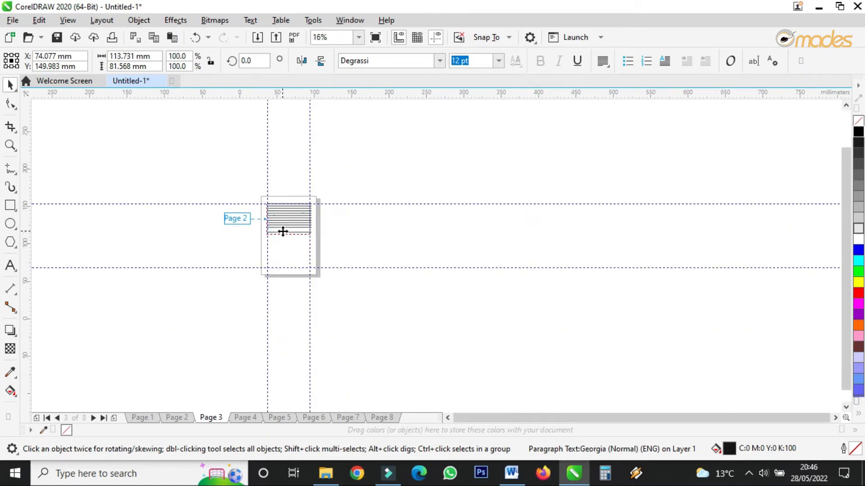
left_click_drag(306, 247, 308, 383)
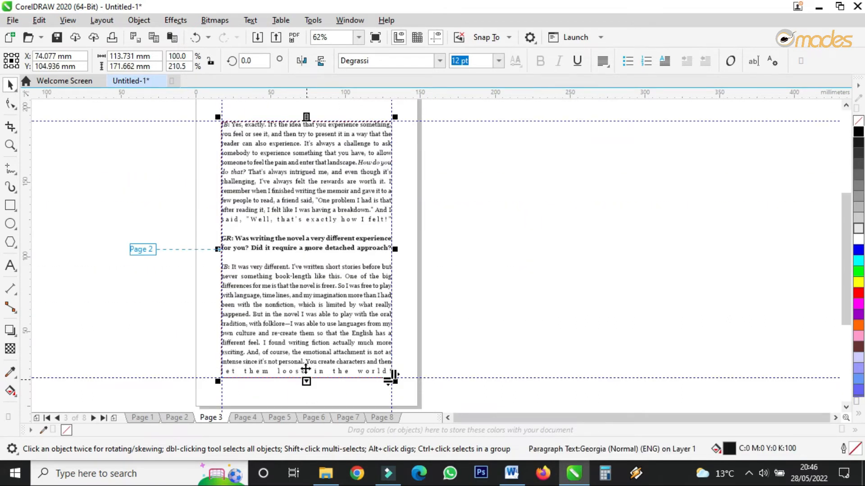
scroll(304, 362, "up", 3)
scroll(311, 257, "down", 3)
Flow page 3's overflow text into a linked frame on page 4 between the margin guidelines, about 113.7 by 171.7 mm.
left_click(310, 305)
left_click(245, 416)
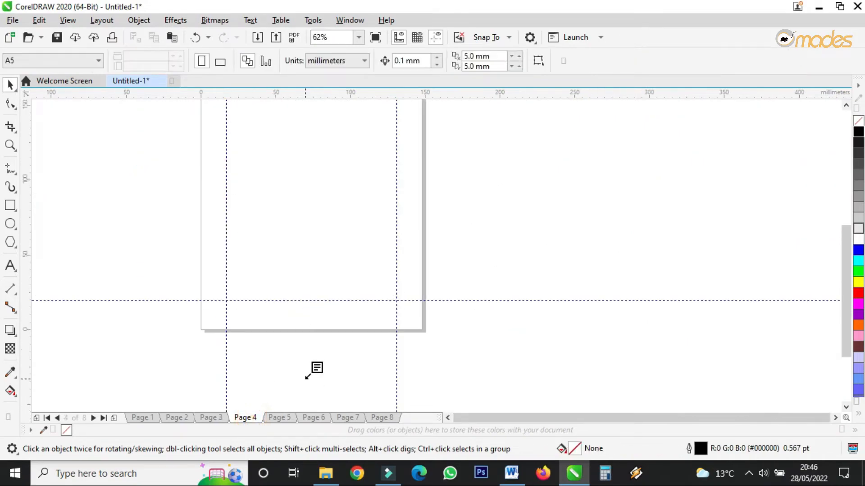
scroll(306, 377, "down", 3)
left_click_drag(284, 274, 328, 336)
scroll(309, 280, "up", 6)
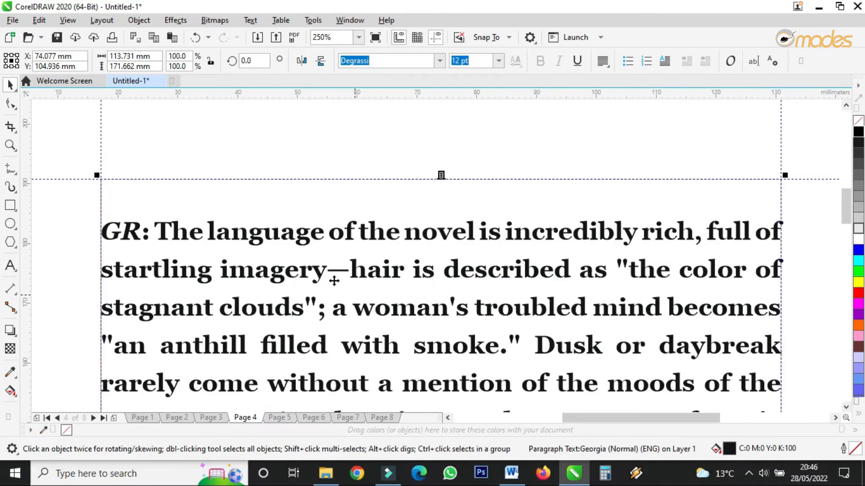
Delete the blank line above the first paragraph in page 4's text frame.
double_click(106, 228)
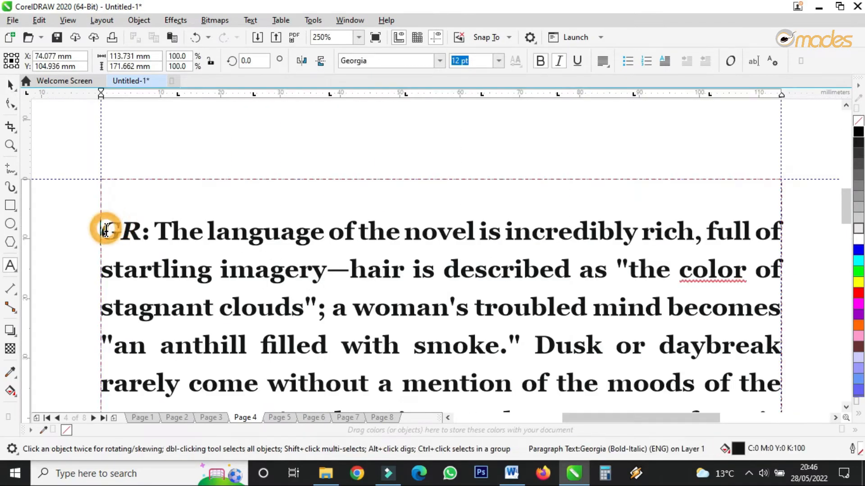
key("BackSpace")
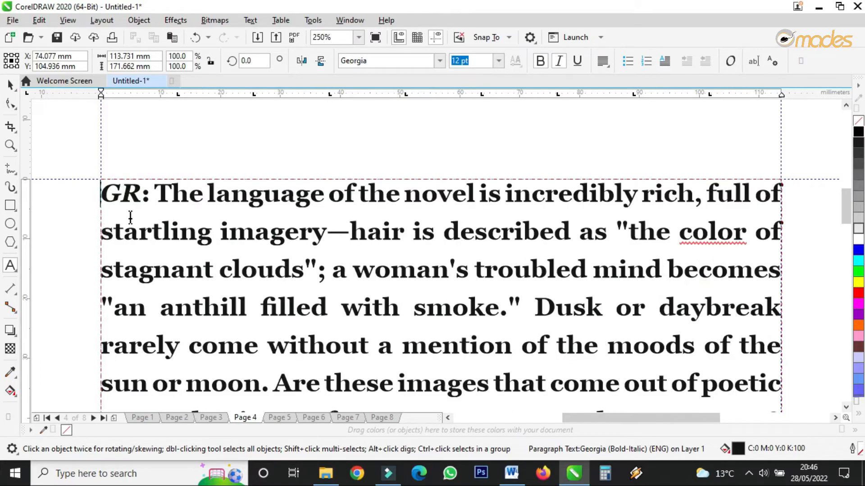
scroll(222, 175, "down", 4)
scroll(230, 289, "up", 3)
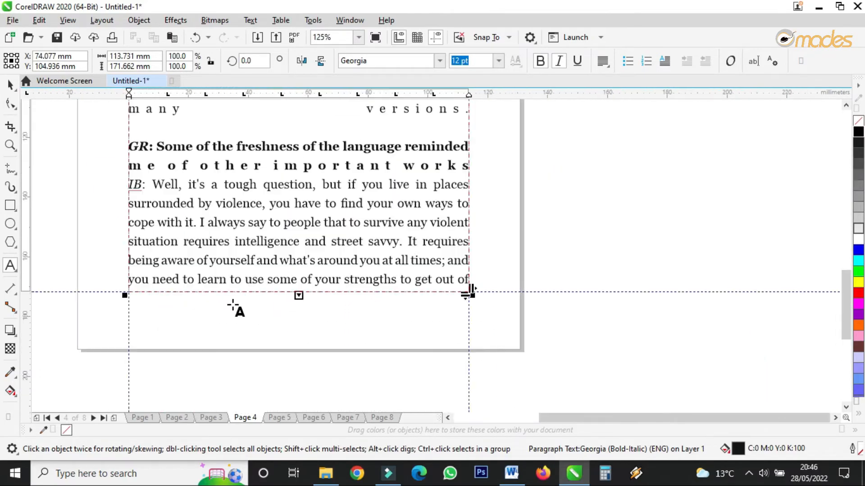
scroll(249, 288, "up", 3)
Flow page 4's overflow text into a linked frame on page 5 between the margin guidelines, about 113.7 by 171.7 mm.
left_click(10, 85)
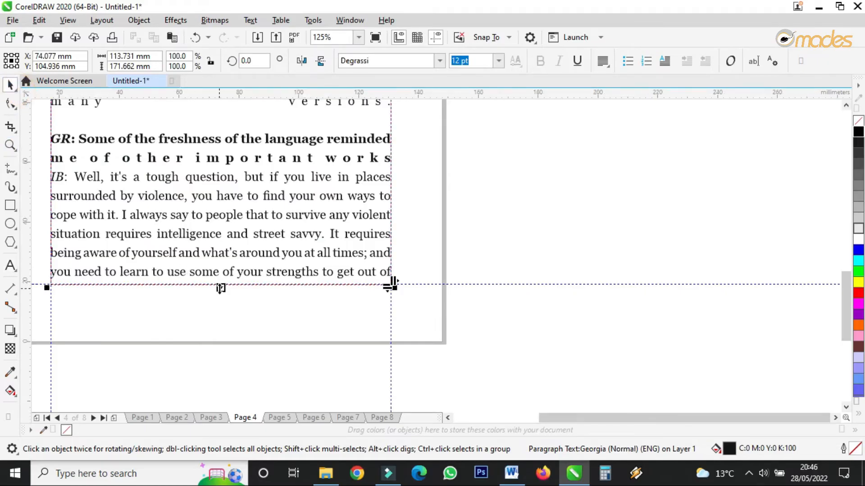
left_click(282, 417)
left_click_drag(259, 242, 344, 370)
Examine where the text ends on page 5 and how its frame meets the lower guideline.
scroll(291, 286, "up", 4)
scroll(293, 288, "down", 4)
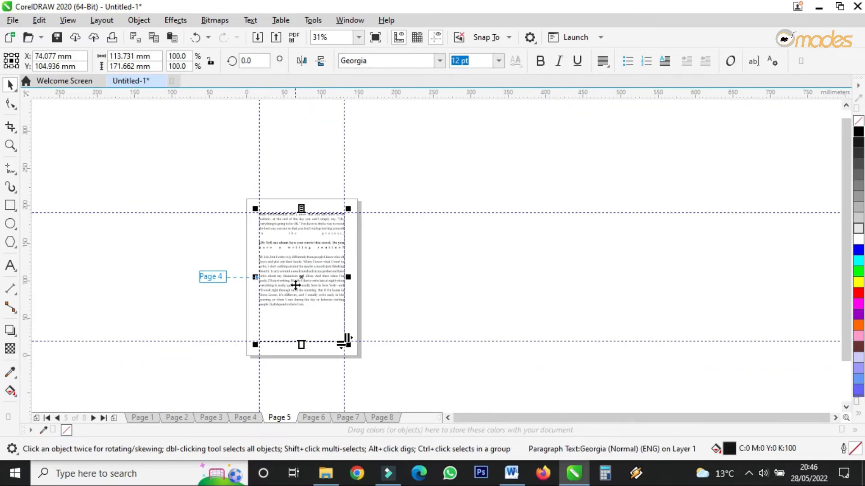
scroll(295, 342, "up", 4)
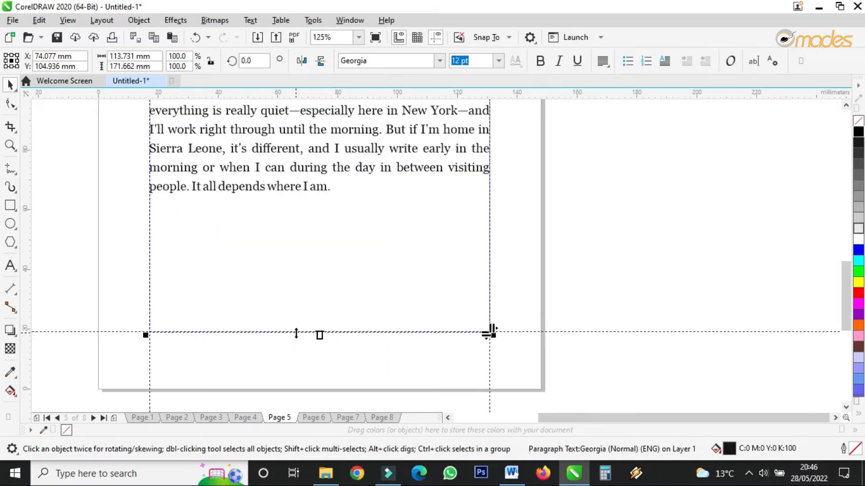
scroll(332, 351, "up", 3)
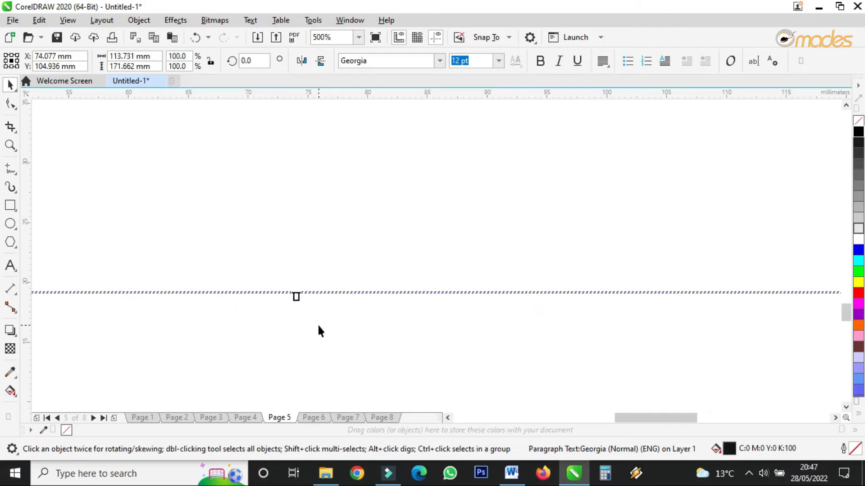
scroll(318, 326, "down", 7)
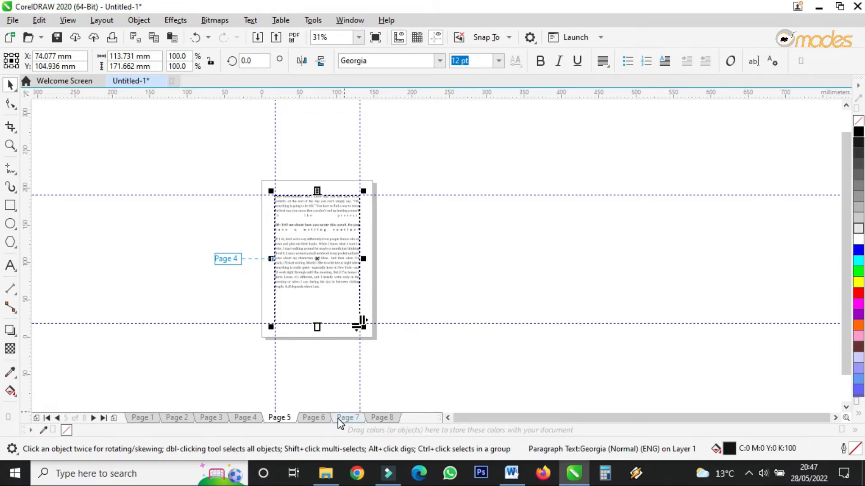
scroll(318, 407, "up", 4)
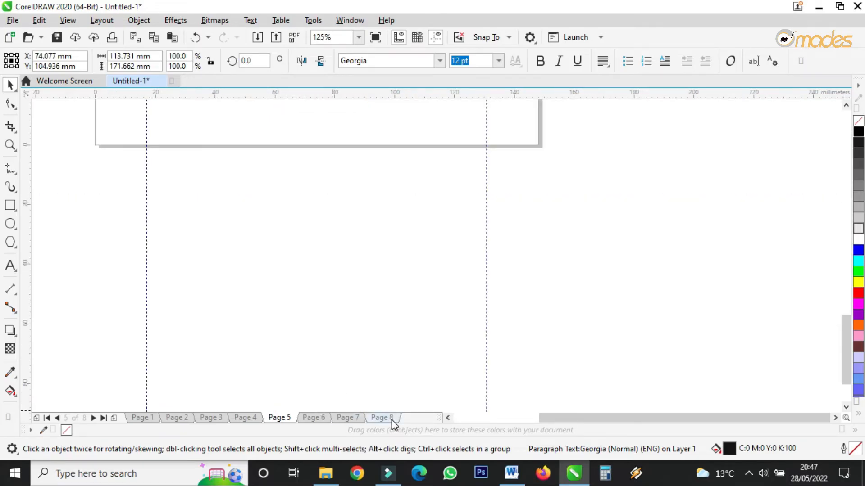
scroll(316, 354, "down", 4)
Switch to the Word document, copy the selected text again, and return to CorelDRAW.
left_click(511, 473)
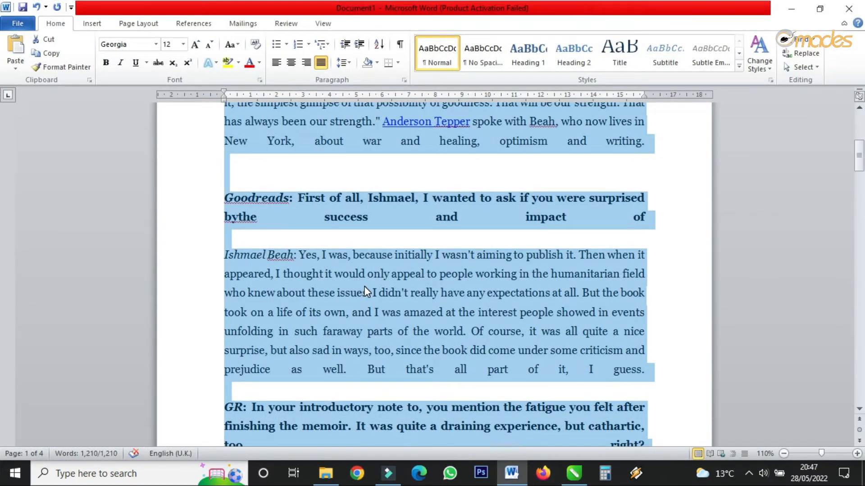
right_click(359, 282)
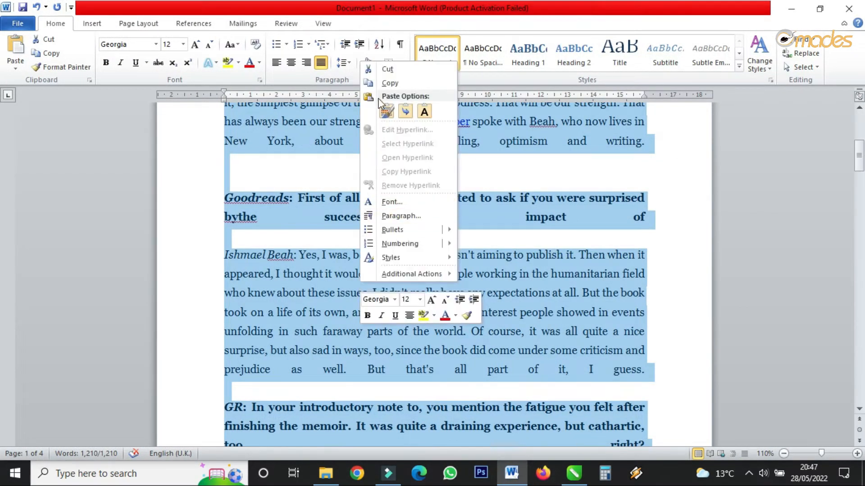
left_click(383, 85)
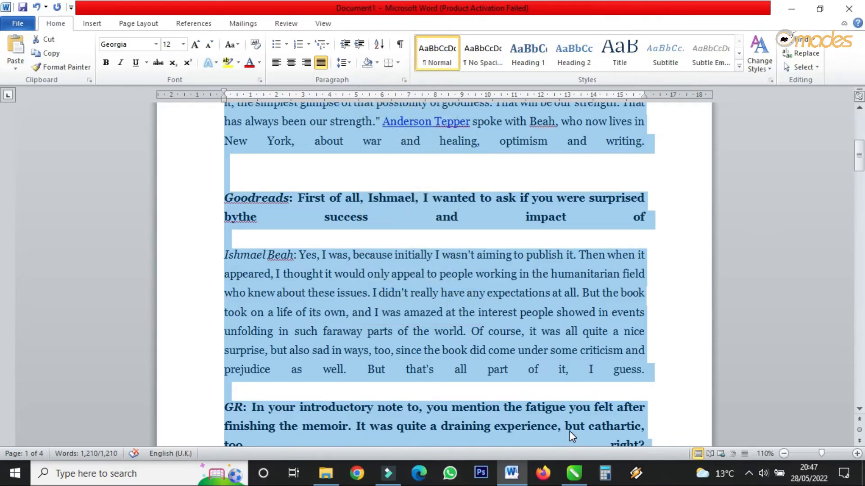
left_click(574, 473)
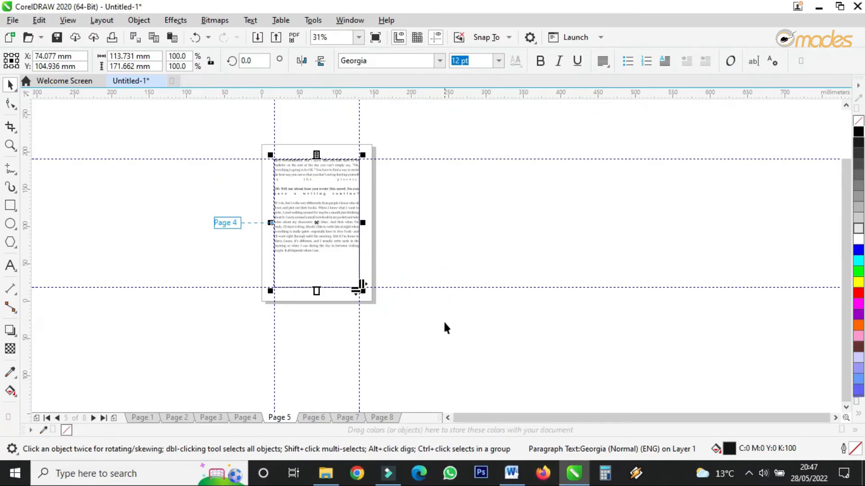
Paste the copied text after the last paragraph on page 5, maintaining its fonts and formatting.
scroll(320, 280, "up", 6)
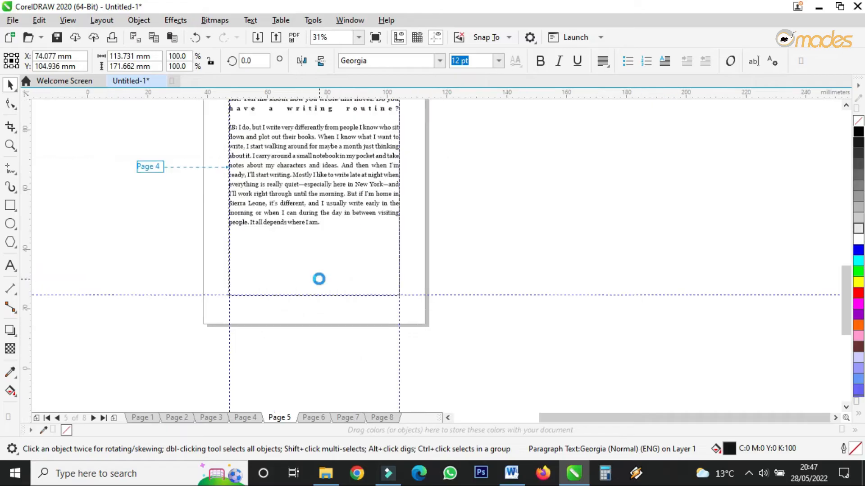
double_click(323, 184)
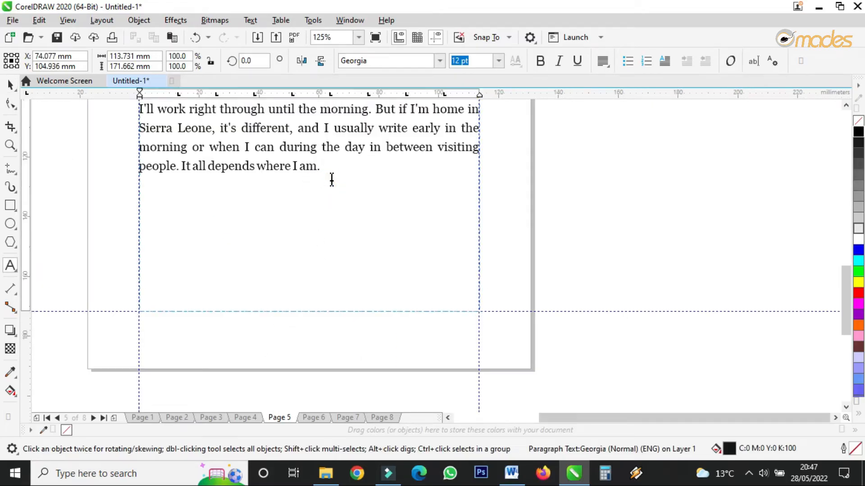
key("ctrl+v")
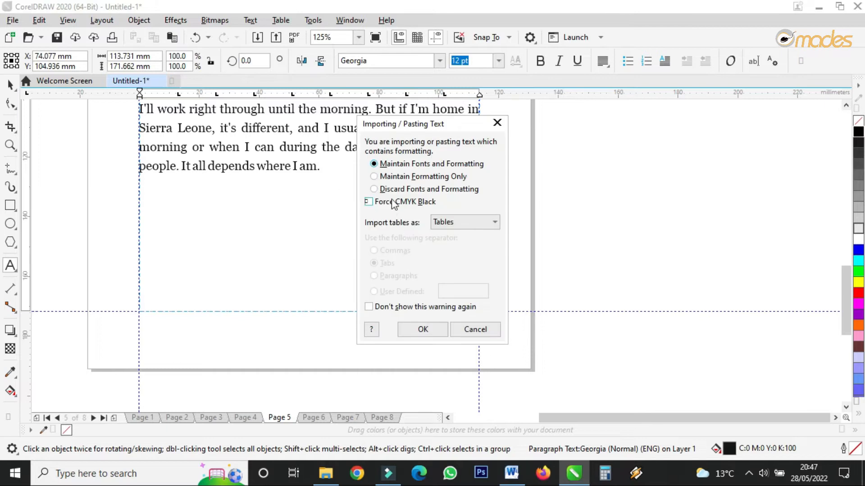
left_click(419, 331)
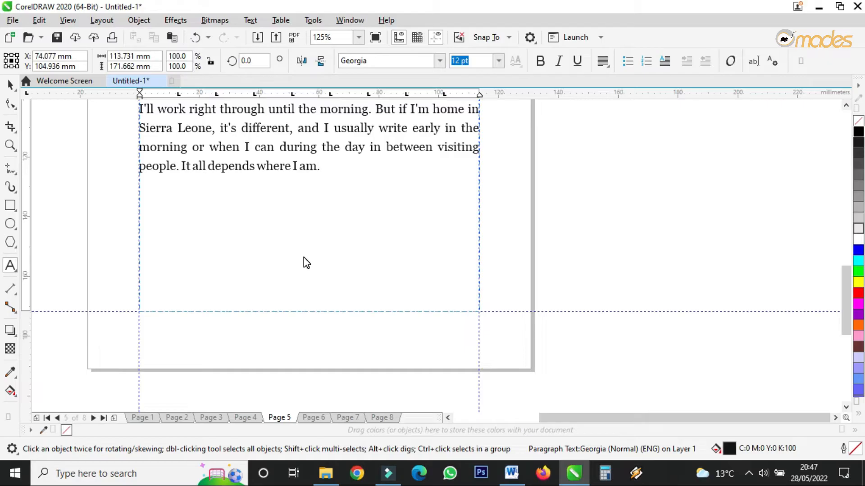
key("ctrl+v")
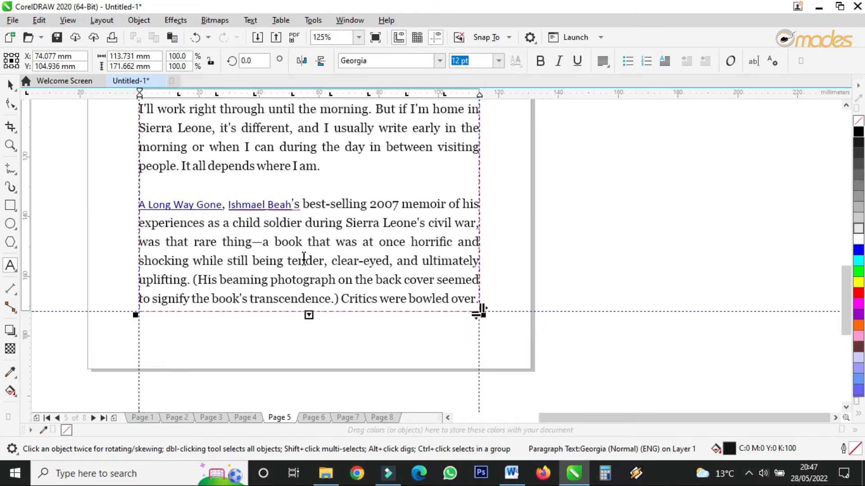
Flow page 5's overflow text into a linked frame on page 6, about 113.7 by 151.6 mm.
left_click(10, 84)
left_click(308, 315)
left_click(313, 417)
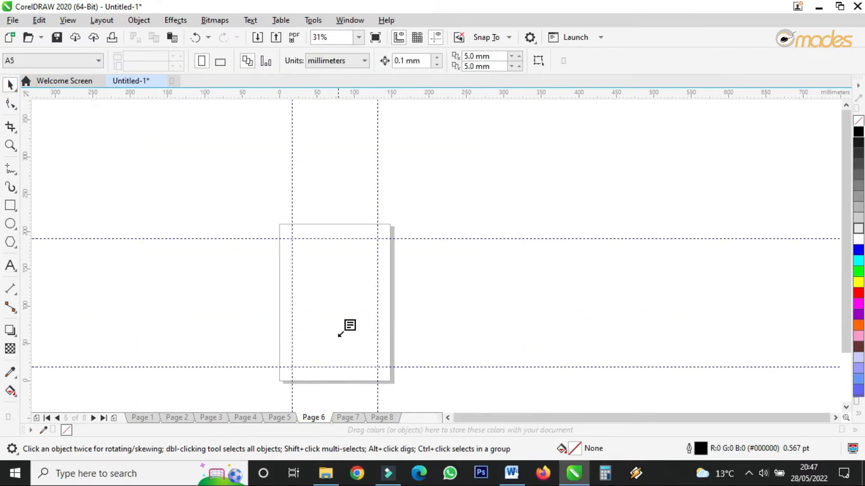
left_click_drag(293, 242, 377, 367)
Move page 6's text frame so its corner meets the upper-left guideline intersection.
scroll(329, 265, "up", 2)
left_click_drag(327, 257, 327, 250)
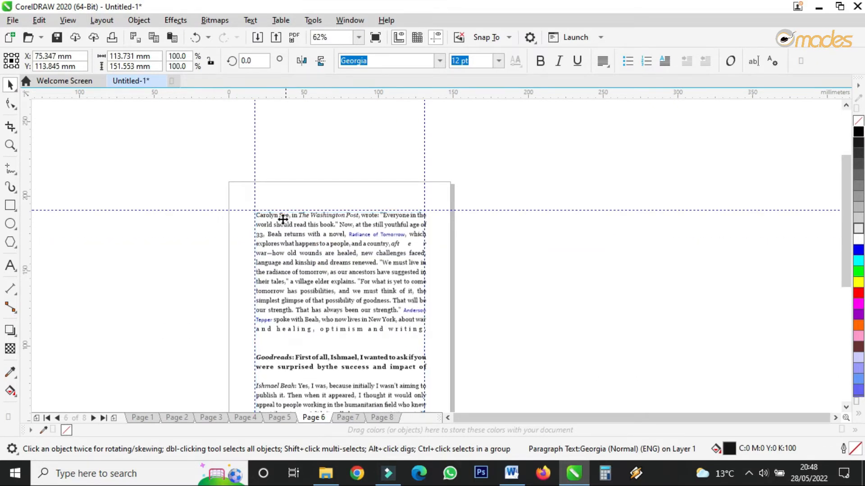
scroll(283, 220, "up", 4)
left_click_drag(283, 219, 272, 207)
Stretch page 6's text frame down to the lower guideline, to a height of about 171.5 mm.
scroll(289, 210, "down", 4)
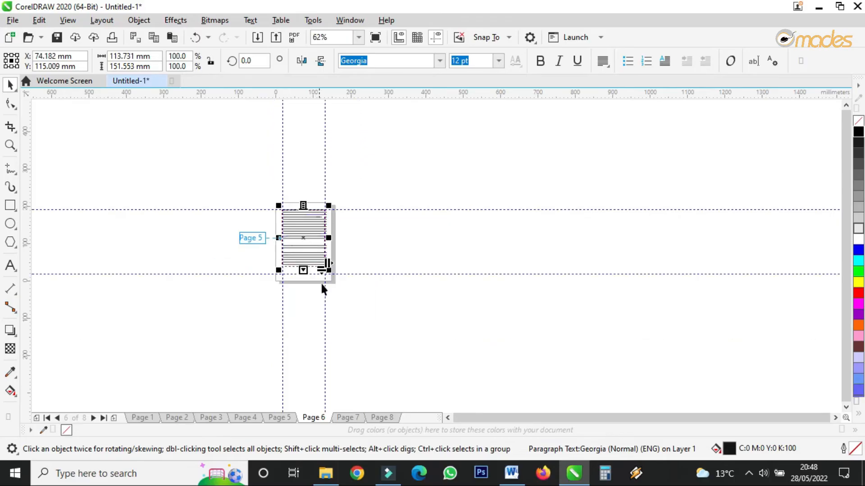
scroll(320, 284, "up", 2)
left_click_drag(265, 209, 266, 268)
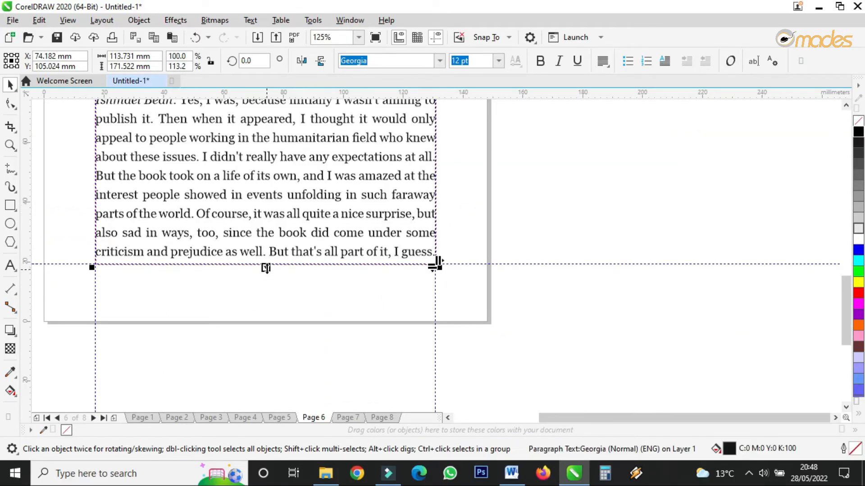
Flow page 6's overflow text into a linked frame on page 7, about 113.7 by 160.7 mm, and move it up to the upper guideline.
left_click(353, 418)
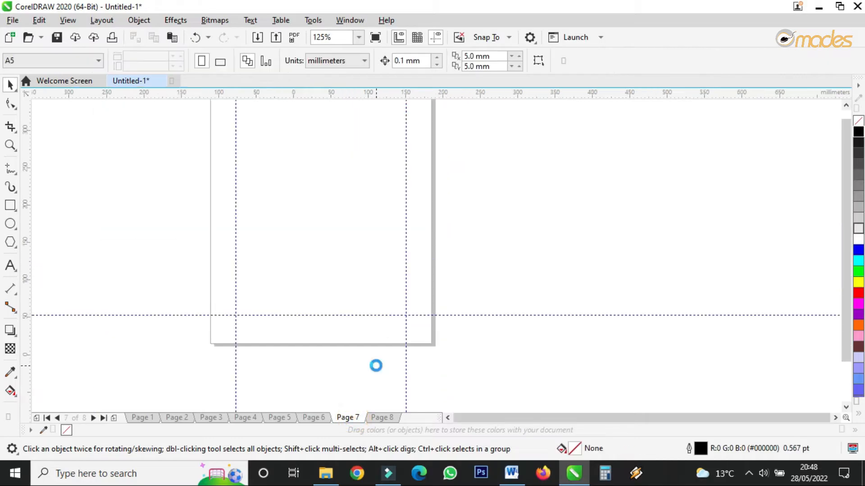
left_click_drag(341, 293, 384, 353)
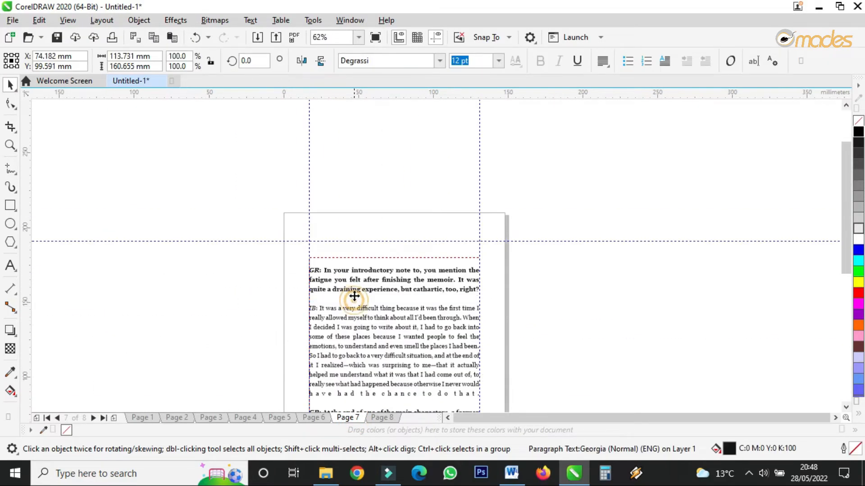
scroll(322, 243, "up", 2)
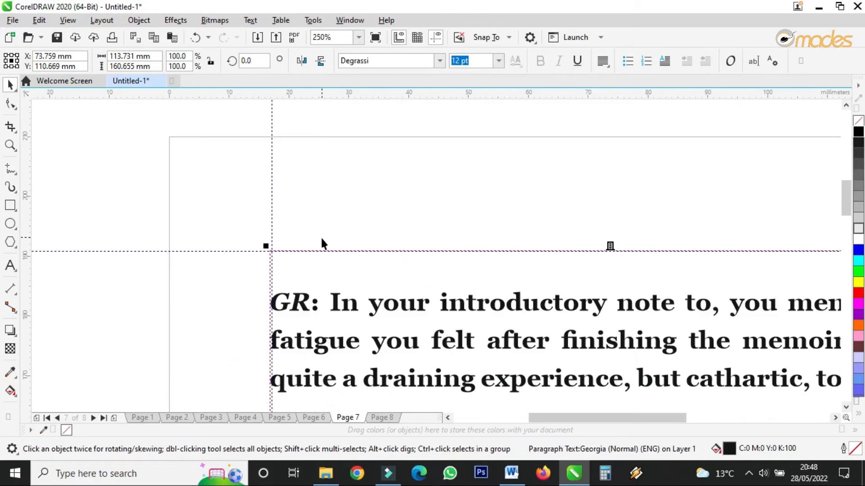
Align page 7's text frame with the upper-left guideline intersection and stretch it down to the lower guideline, to a height of about 171.5 mm.
left_click_drag(291, 261, 296, 269)
scroll(291, 315, "up", 2)
double_click(288, 324)
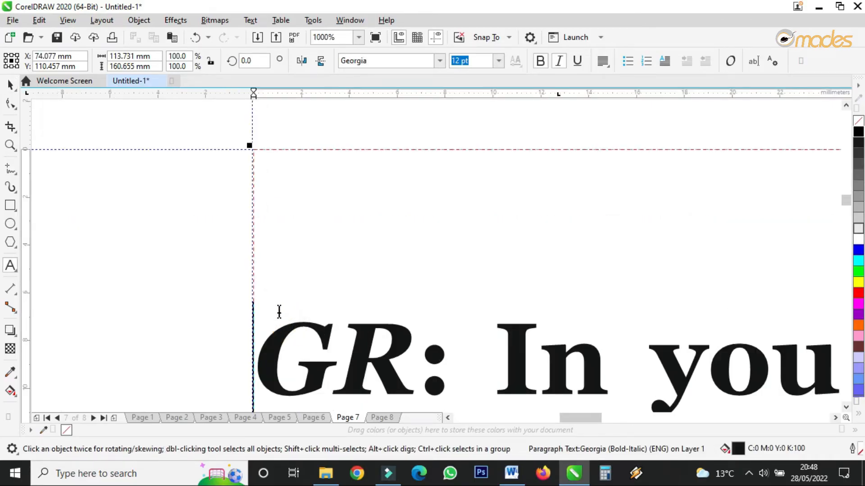
scroll(279, 312, "down", 6)
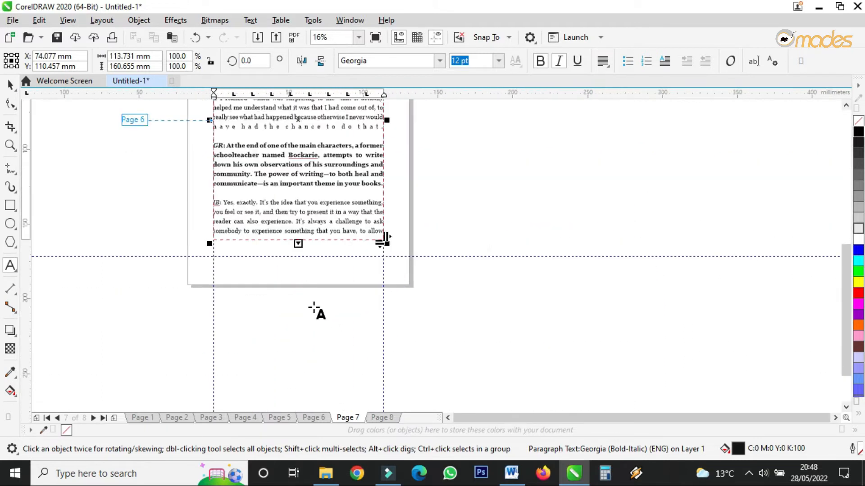
scroll(312, 307, "up", 3)
left_click_drag(307, 108, 313, 172)
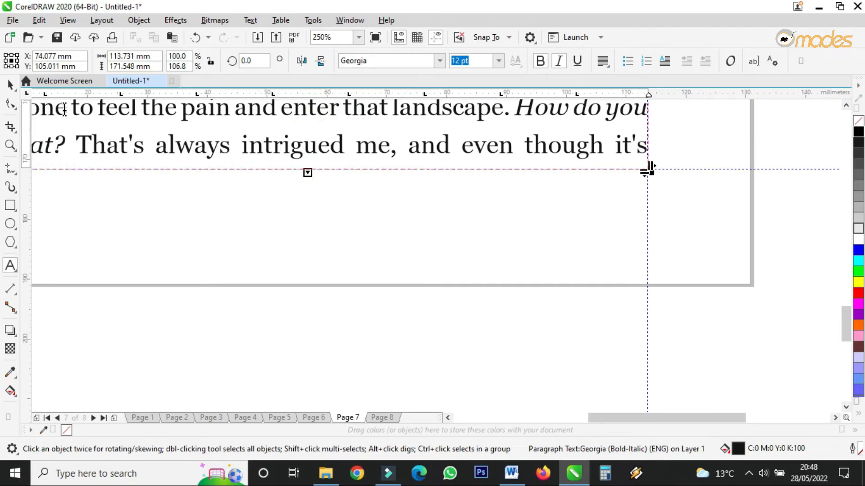
Flow page 7's overflow text into a linked frame on page 8 that fills the guideline area, about 113.7 by 171.5 mm.
left_click(11, 85)
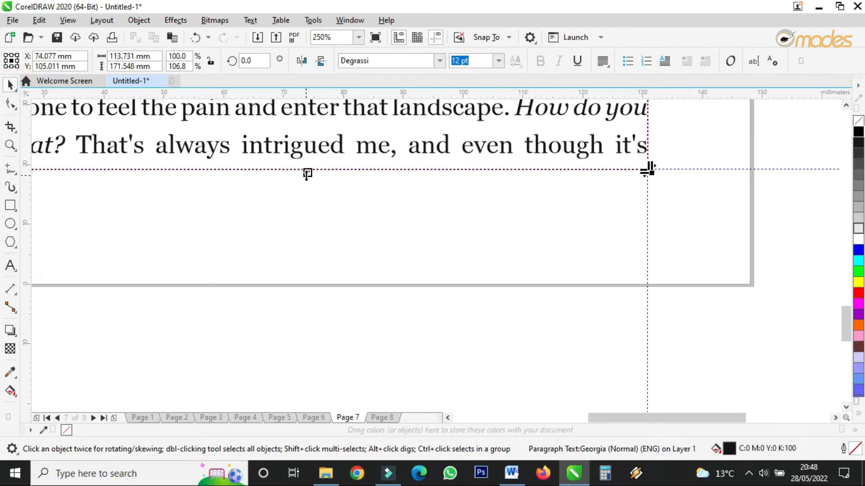
left_click(378, 418)
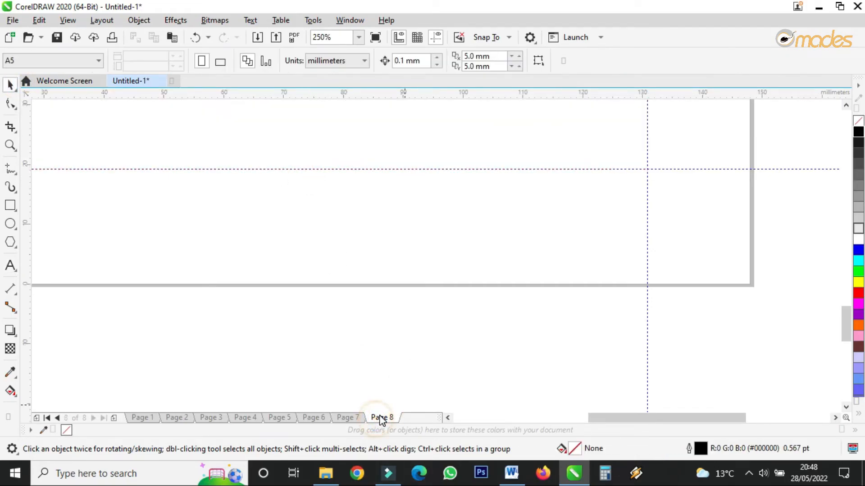
scroll(338, 297, "down", 2)
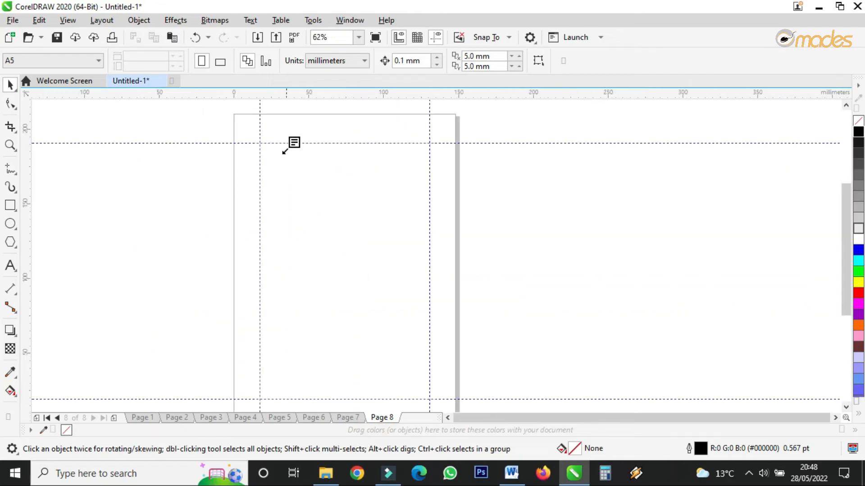
left_click_drag(260, 143, 429, 399)
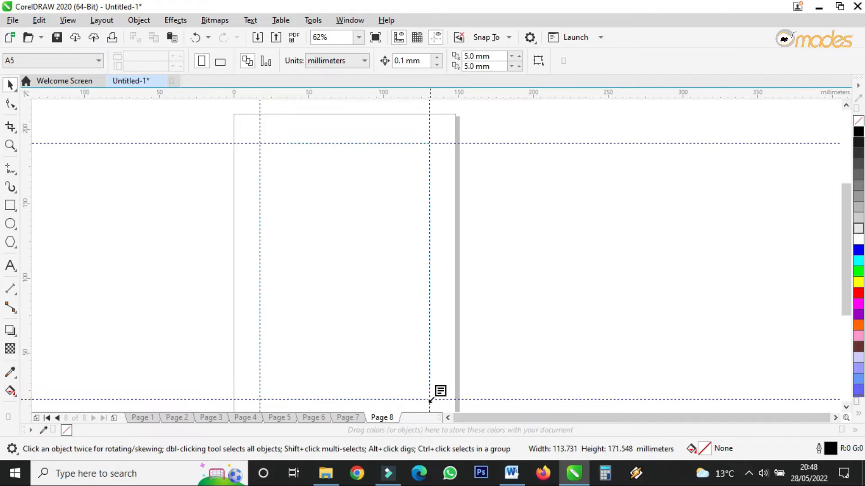
Stretch page 8's text frame far below the page, to a height of about 557.6 mm, to expose all the remaining text.
scroll(337, 169, "down", 3)
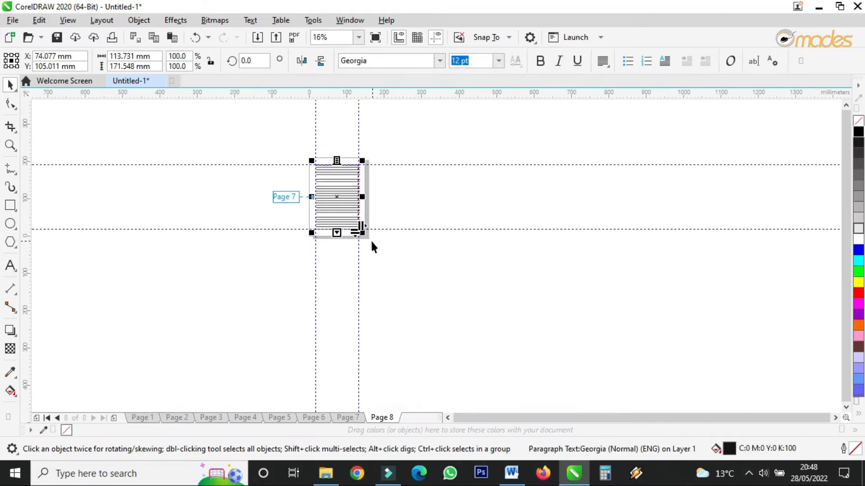
scroll(354, 263, "up", 3)
scroll(349, 261, "down", 2)
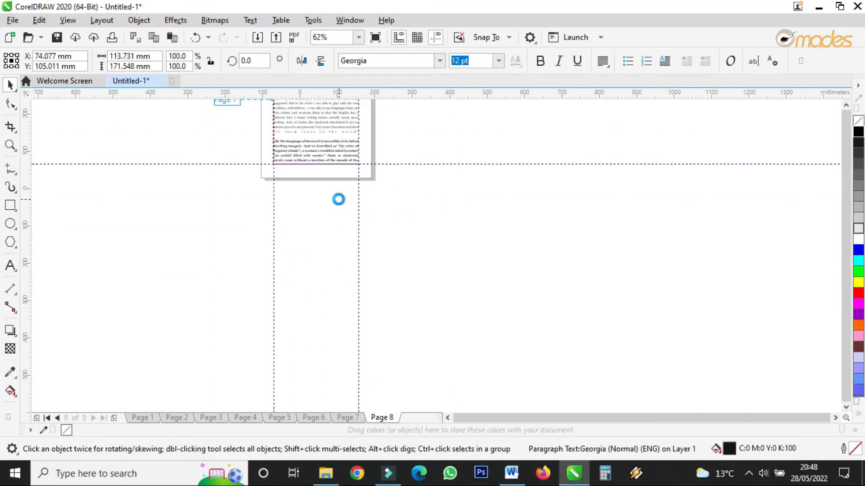
scroll(329, 194, "up", 2)
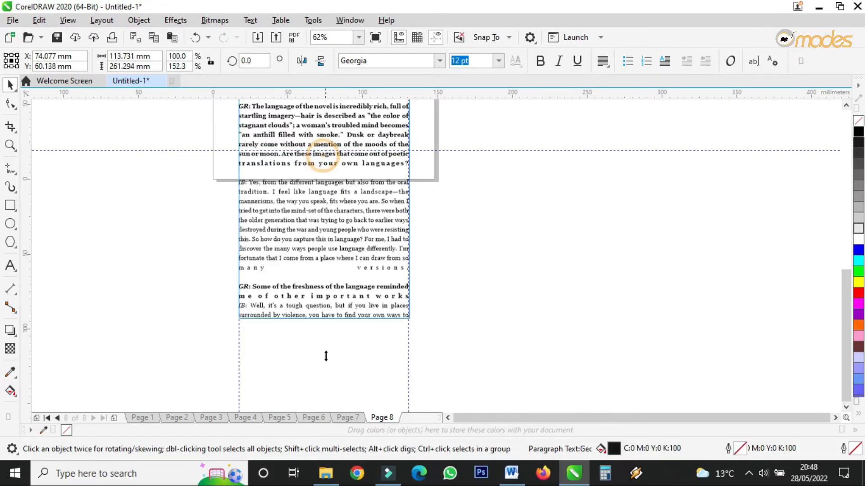
scroll(347, 257, "down", 2)
left_click_drag(339, 288, 340, 373)
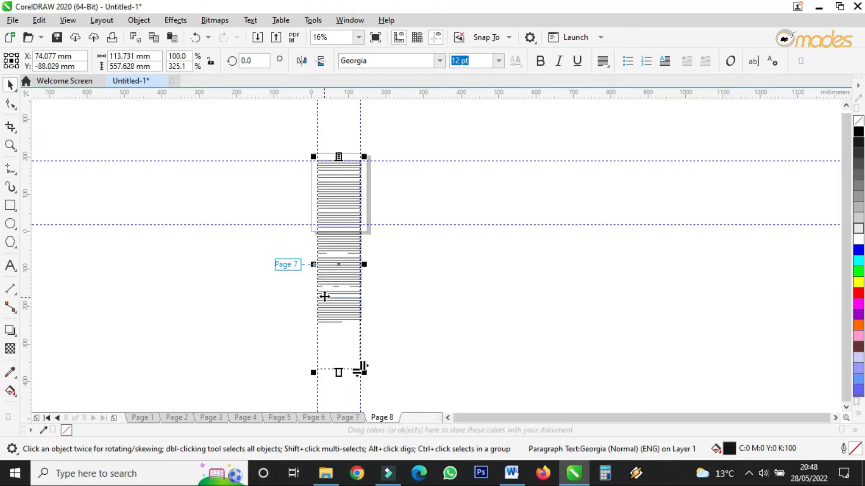
scroll(344, 331, "up", 2)
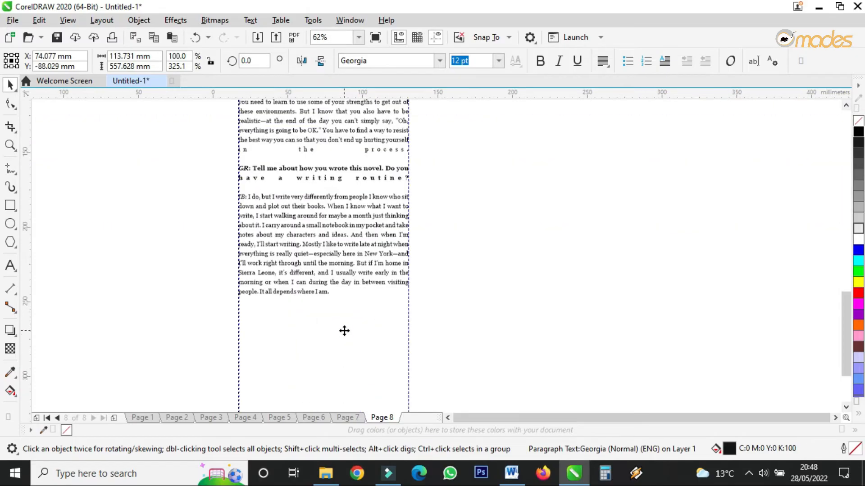
scroll(344, 331, "down", 2)
scroll(328, 274, "up", 2)
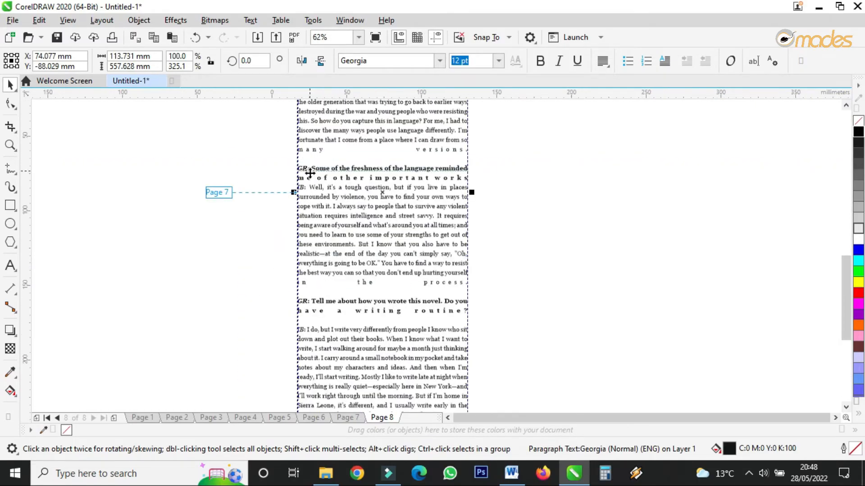
scroll(386, 239, "down", 2)
scroll(381, 203, "up", 2)
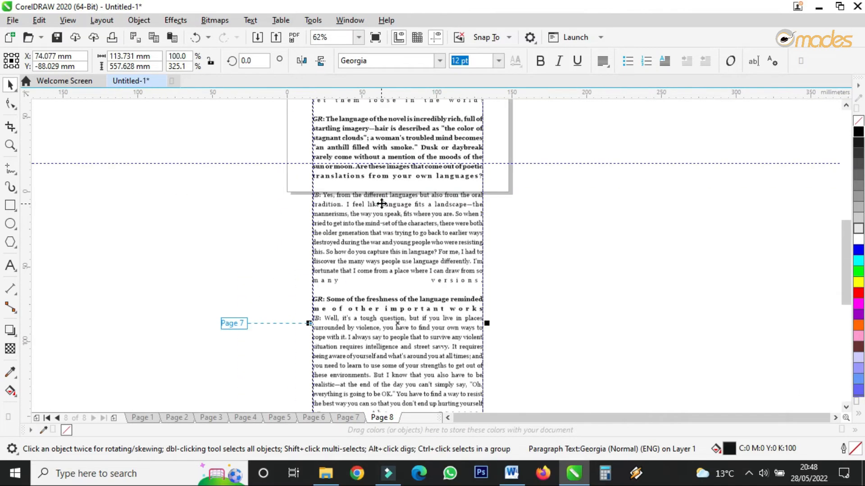
Delete all of page 8's text that follows "an anthill filled with smoke." through to the end.
double_click(374, 175)
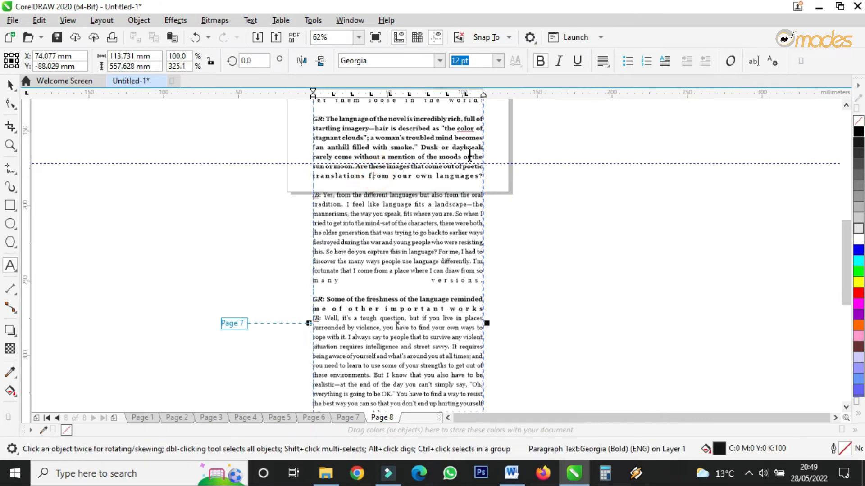
left_click_drag(424, 140, 466, 363)
left_click(431, 175)
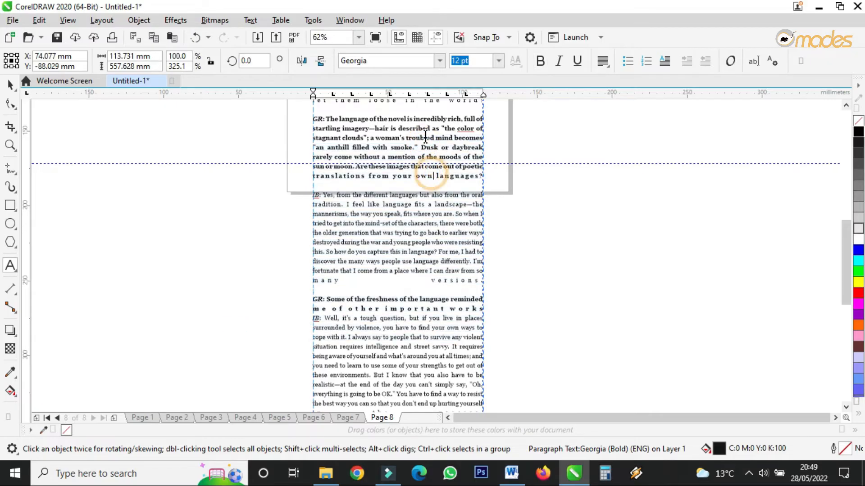
left_click_drag(424, 137, 466, 236)
left_click(445, 185)
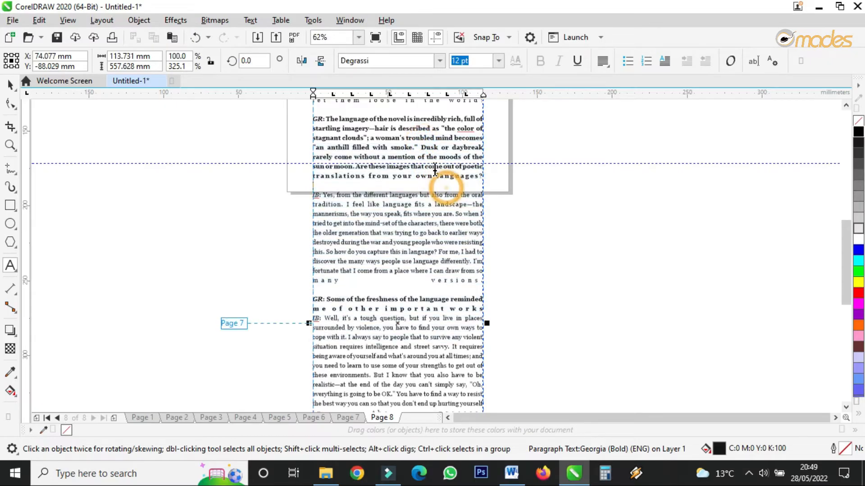
left_click_drag(423, 139, 417, 390)
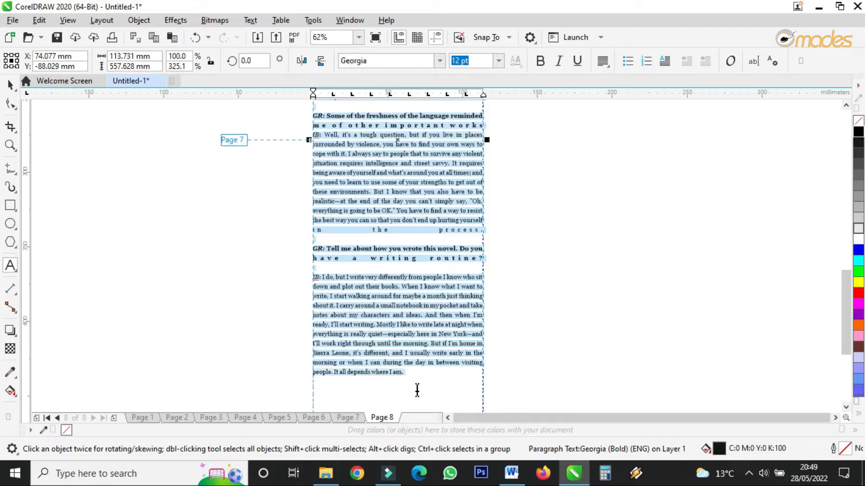
scroll(417, 390, "down", 7)
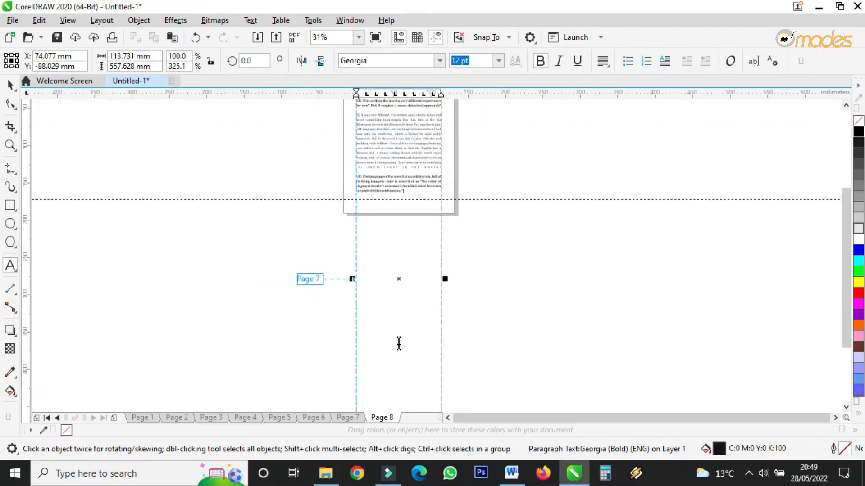
Shorten page 8's text frame to a height of about 165.2 mm, ending just above the lower guideline, and deselect it.
left_click(399, 379)
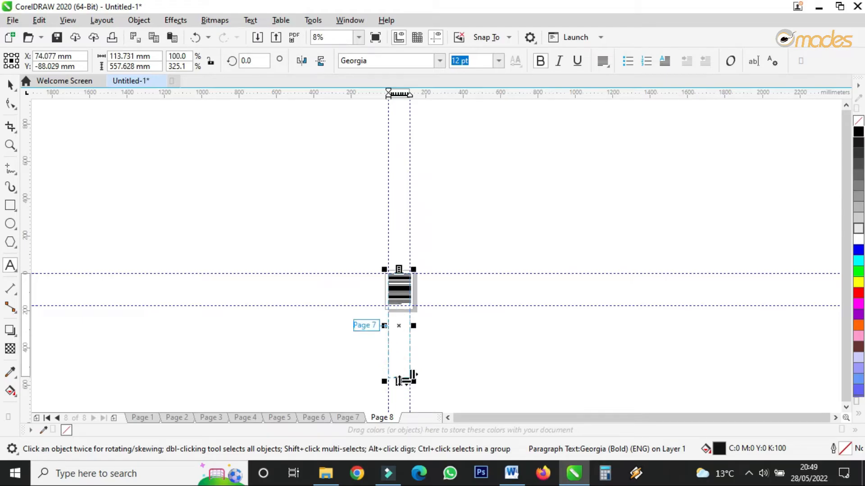
scroll(399, 308, "up", 5)
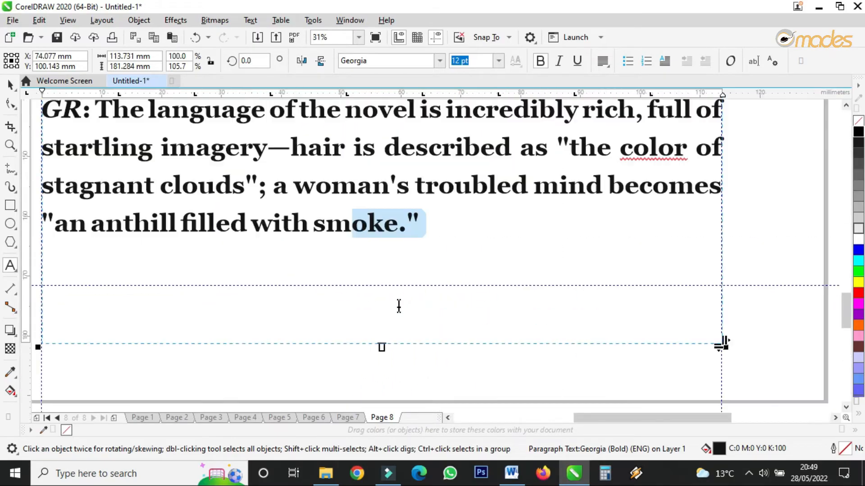
left_click_drag(381, 347, 401, 248)
left_click(10, 85)
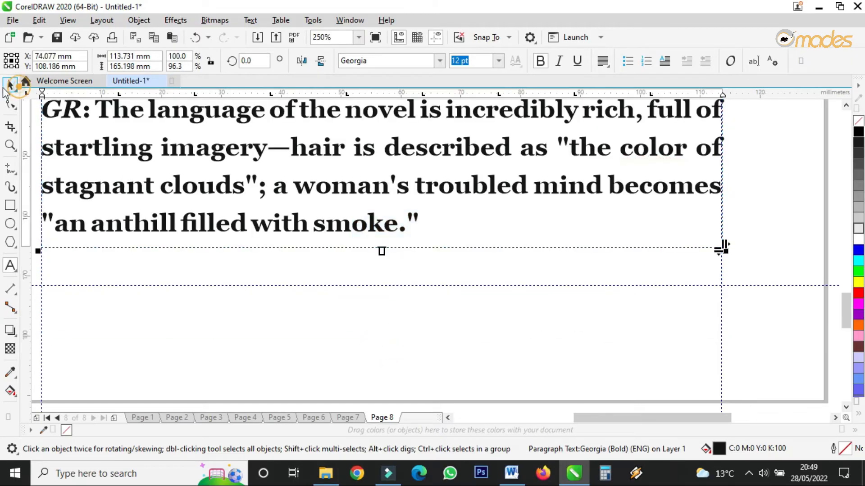
scroll(313, 296, "down", 5)
left_click(528, 321)
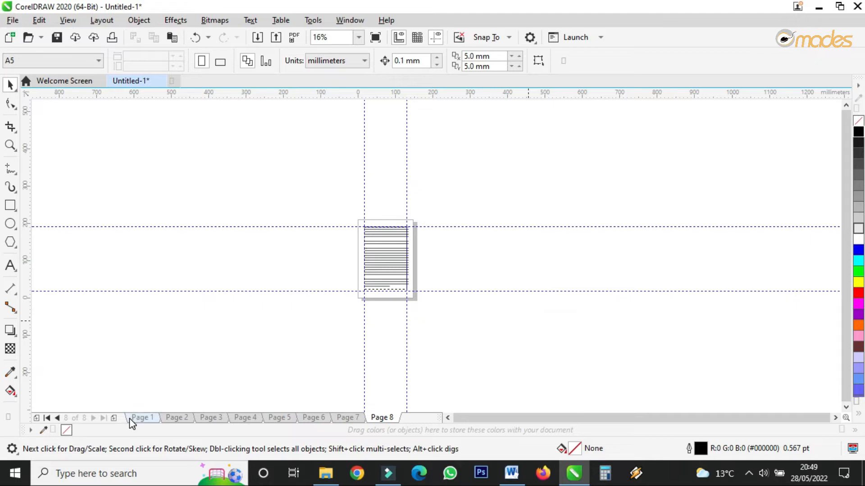
Check the text layout from page 1 through page 8 in full-screen preview, and return to page 1.
left_click(140, 418)
left_click(10, 145)
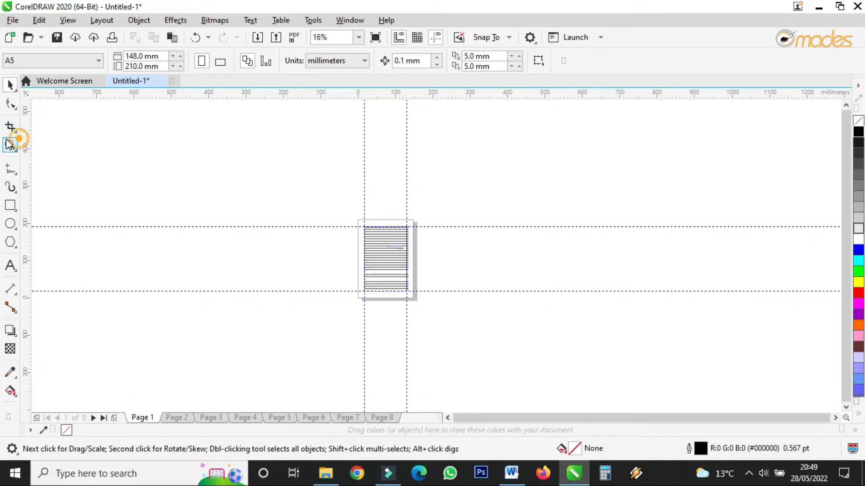
left_click_drag(344, 214, 423, 311)
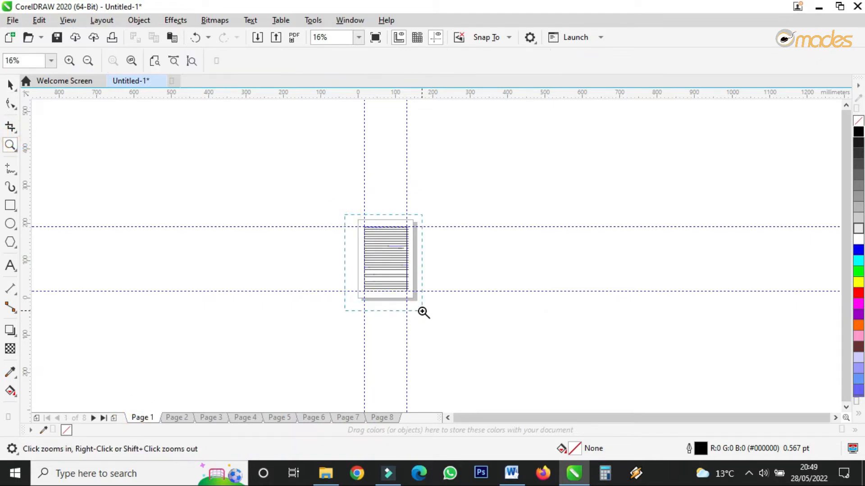
left_click_drag(349, 116, 558, 373)
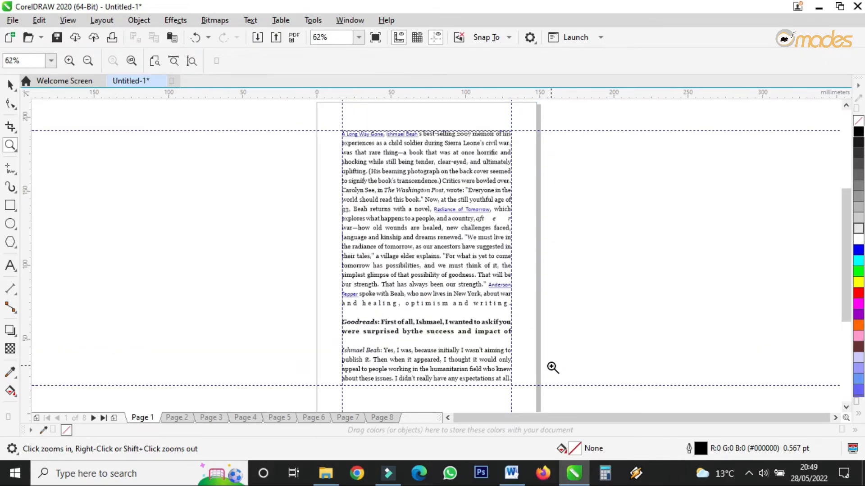
left_click(381, 40)
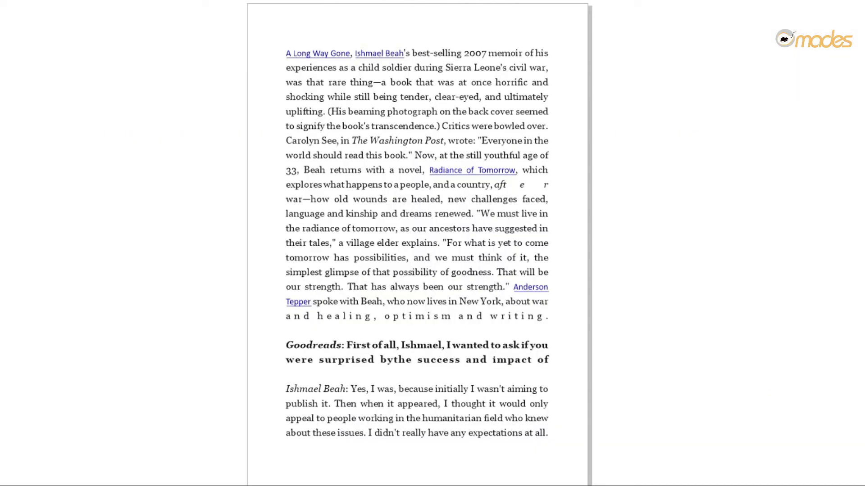
key("Page_Down")
key("Page_Down")
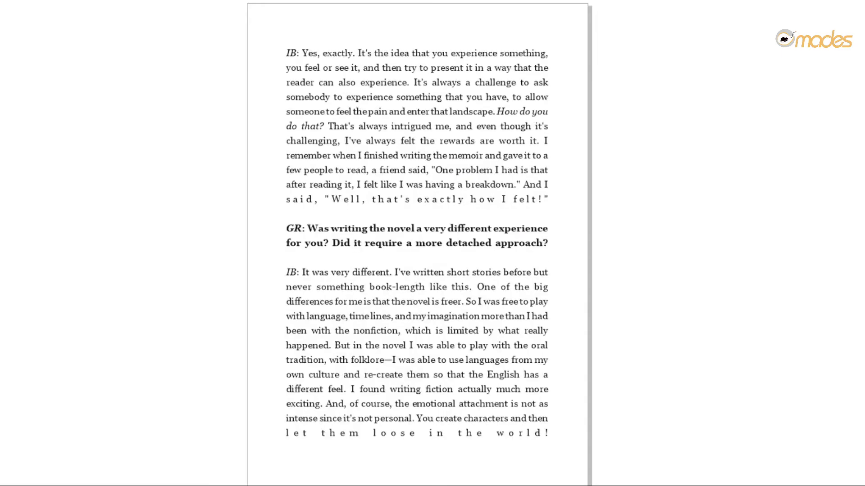
key("Page_Down")
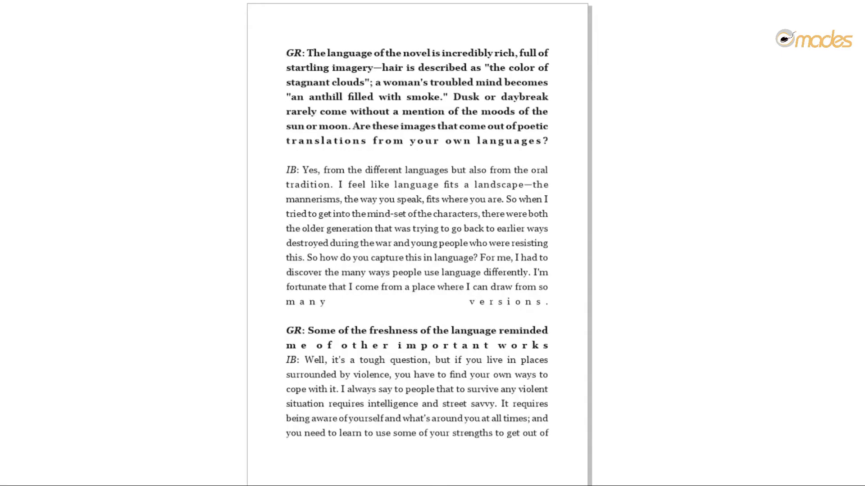
key("Page_Down")
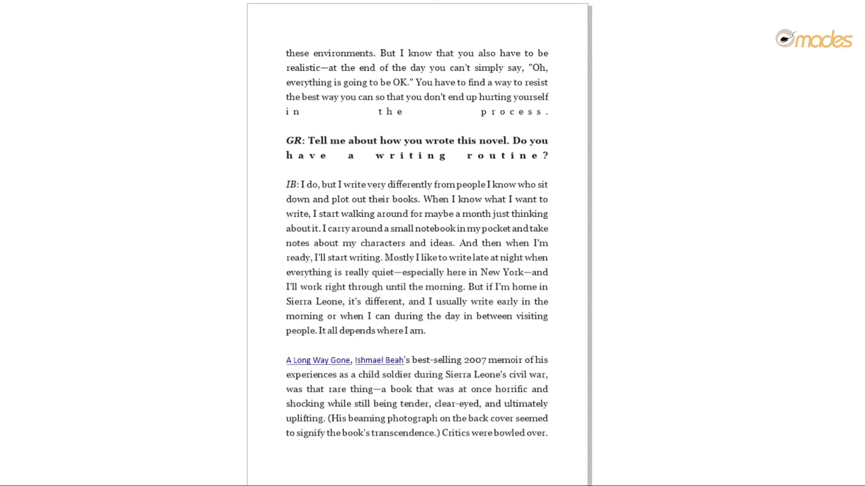
key("Page_Down")
key("Page_Down")
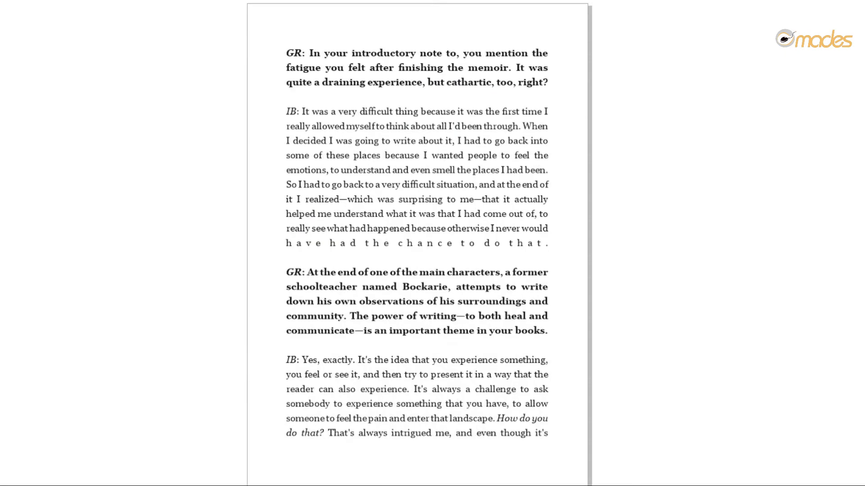
key("Page_Down")
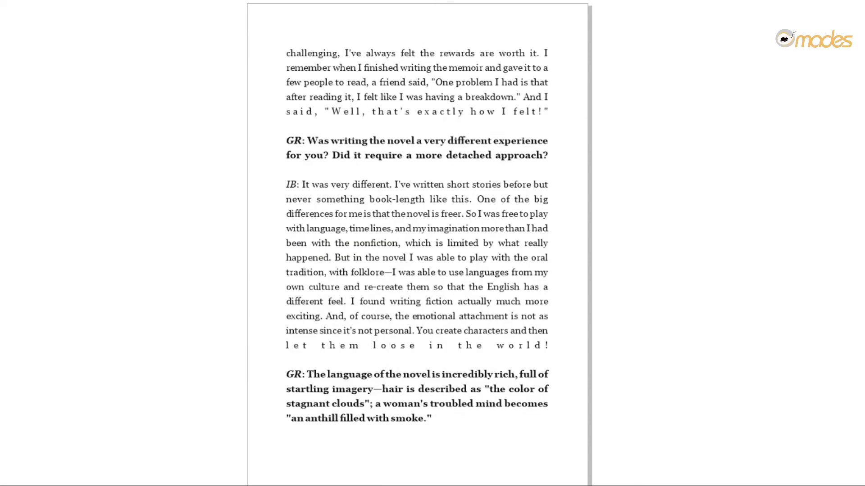
left_click(208, 131)
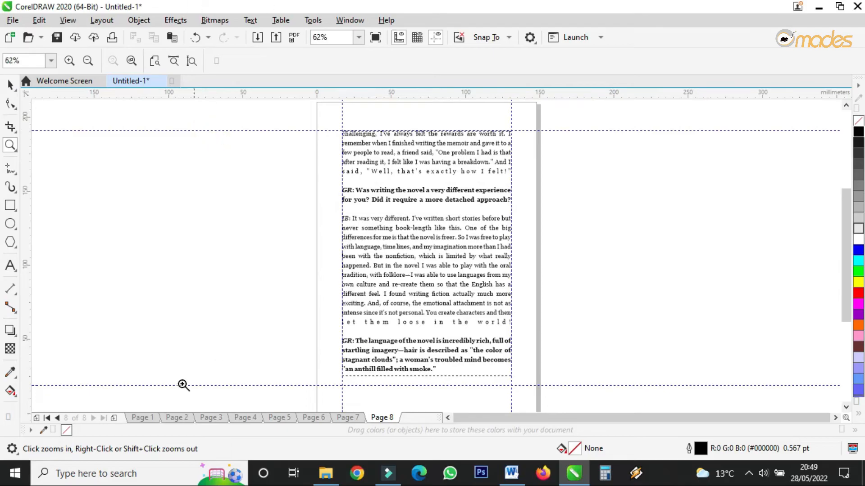
left_click(141, 417)
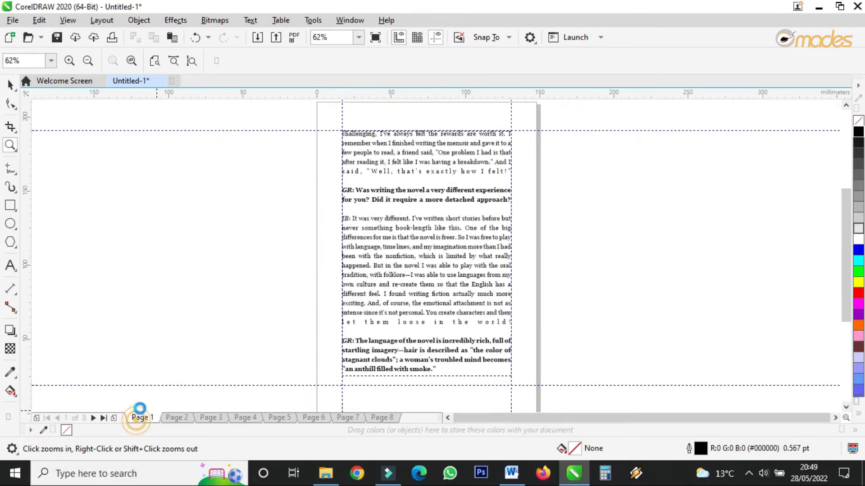
scroll(363, 314, "down", 2)
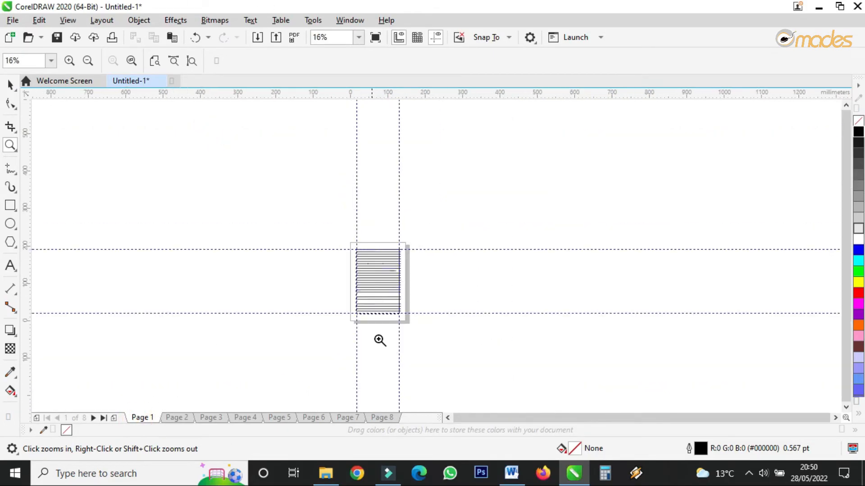
Add a horizontal guideline at about 16.1 mm in the space below page 1's text frame.
scroll(379, 340, "up", 2)
scroll(387, 258, "up", 2)
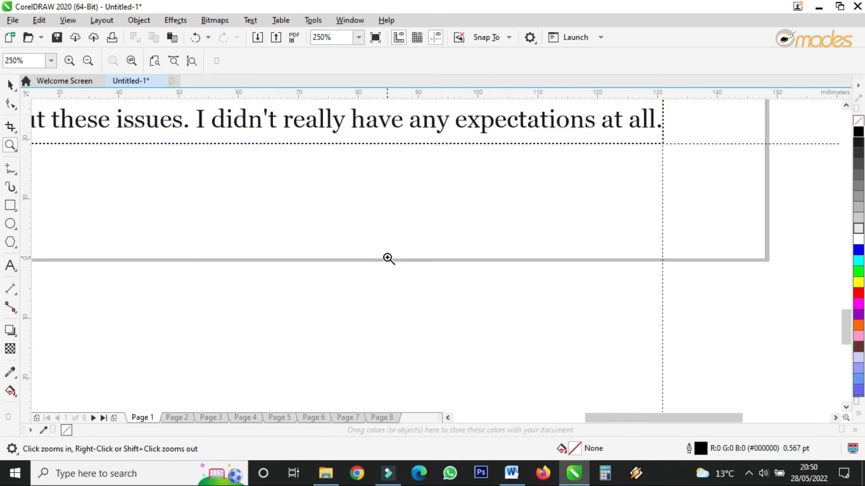
left_click(10, 84)
left_click_drag(435, 95, 435, 162)
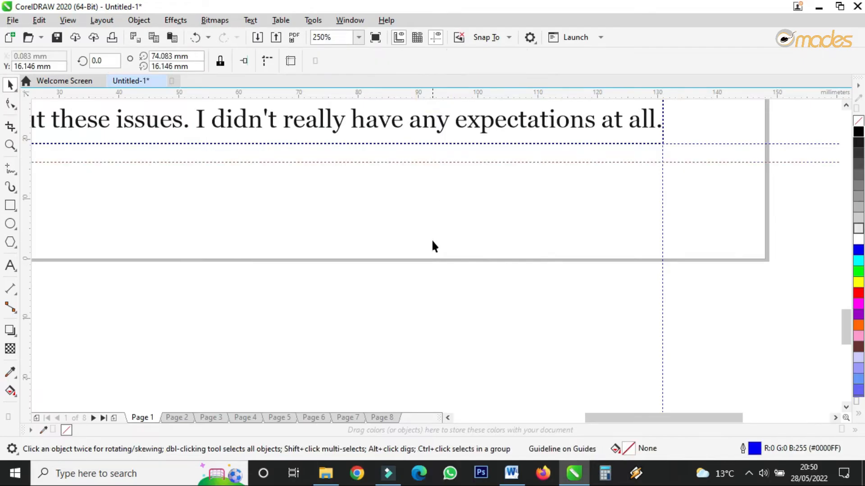
Draw a circle about 7.9 mm in diameter in page 1's lower margin and fill it black with no outline.
scroll(337, 155, "up", 2)
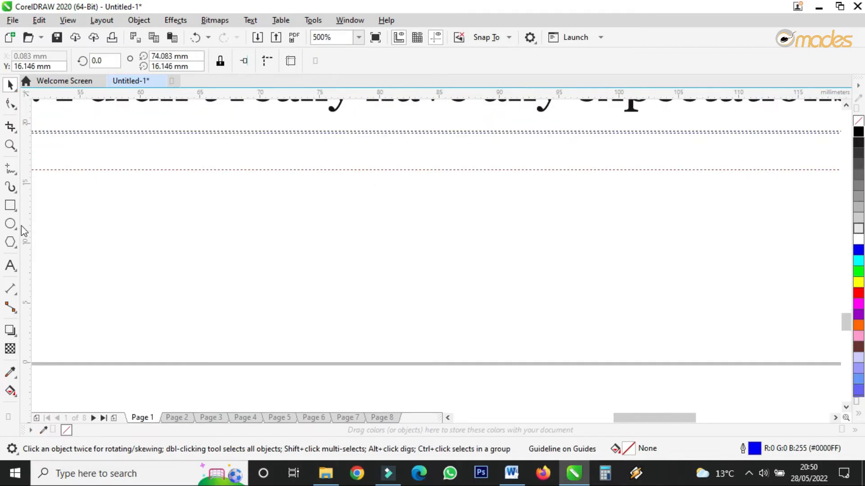
left_click(10, 223)
left_click_drag(164, 206, 244, 303)
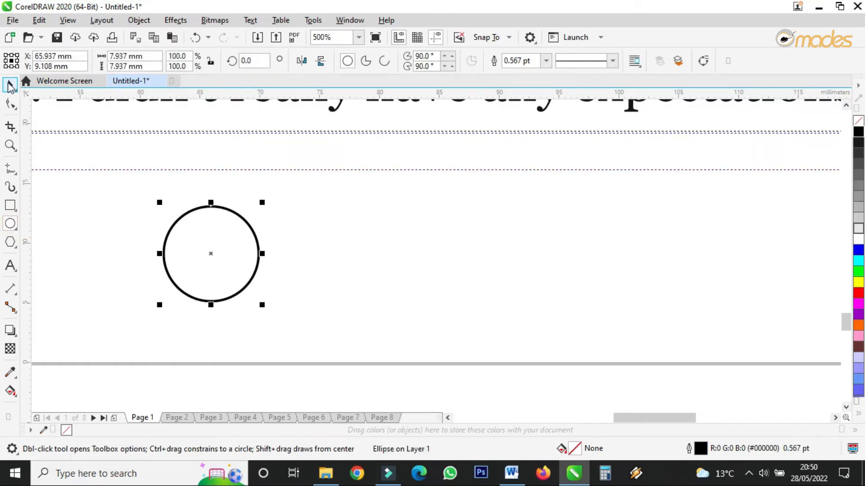
left_click(10, 83)
left_click(858, 131)
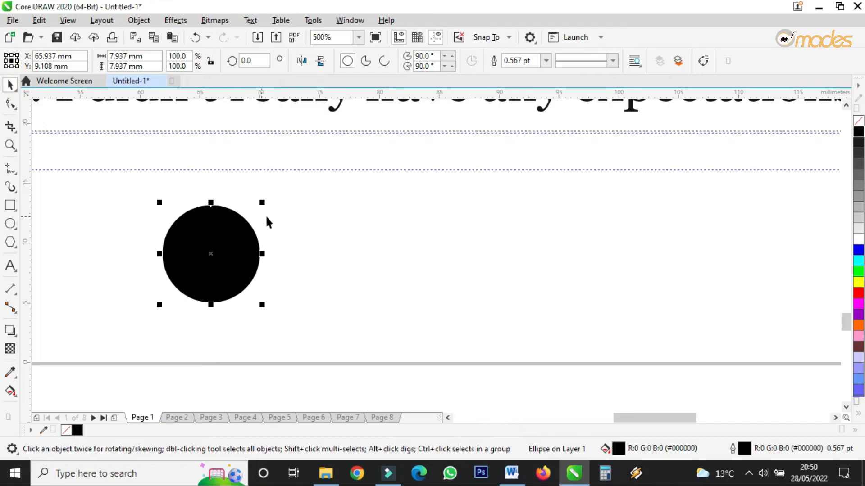
right_click(858, 121)
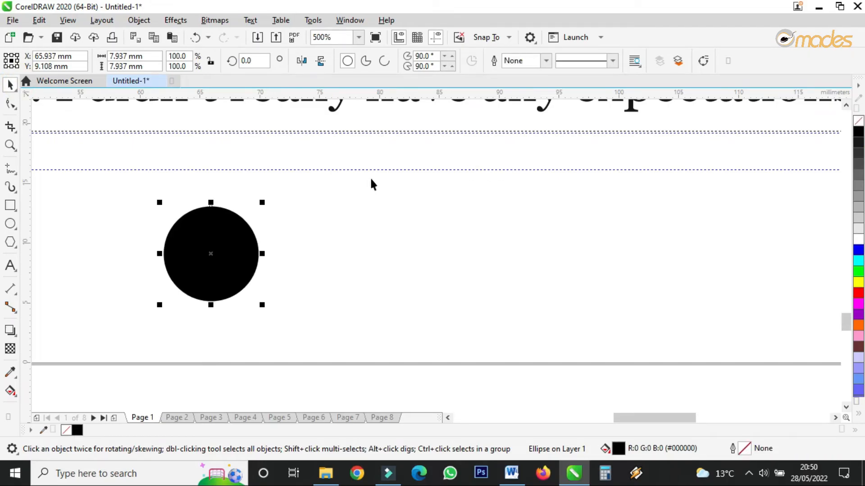
Scale the black circle to about 3.8 mm just below the text frame, with a horizontal guideline at about 18.6 mm touching its top.
left_click_drag(262, 203, 390, 151)
scroll(384, 137, "up", 3)
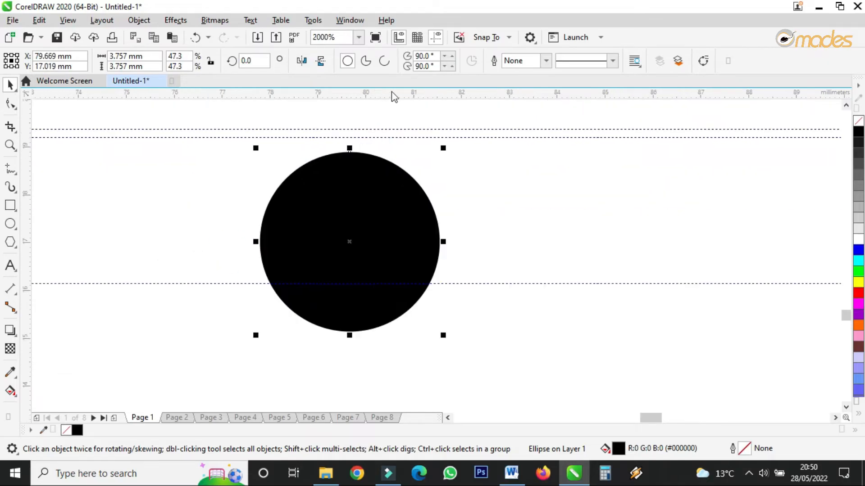
left_click_drag(391, 95, 395, 154)
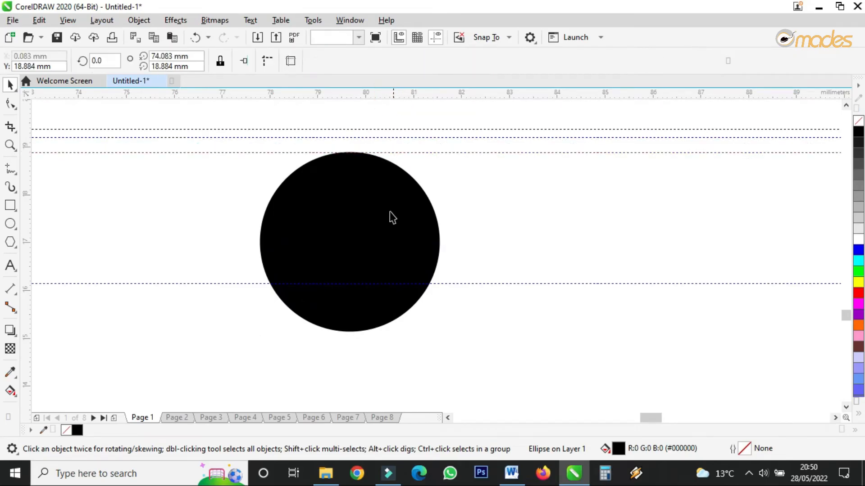
scroll(377, 243, "down", 3)
scroll(377, 238, "up", 3)
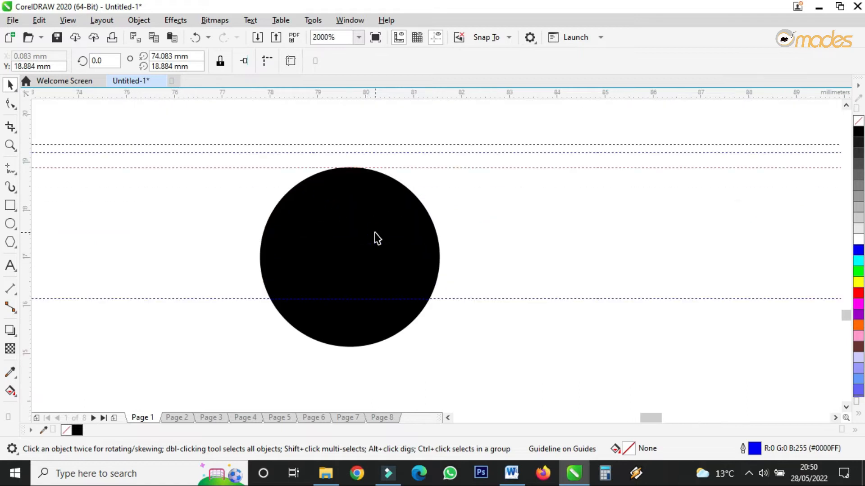
left_click(342, 212)
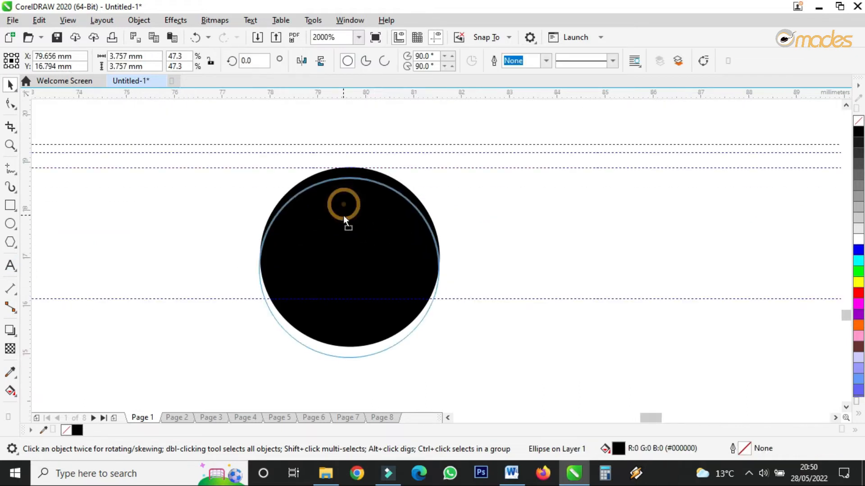
left_click_drag(432, 168, 433, 183)
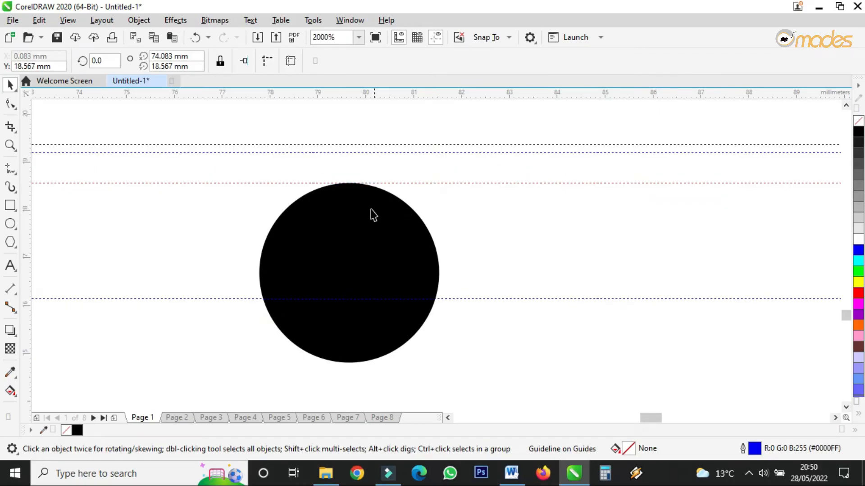
Add the artistic text "1" beside the black circle in 8 pt Arial.
left_click(9, 266)
left_click(110, 333)
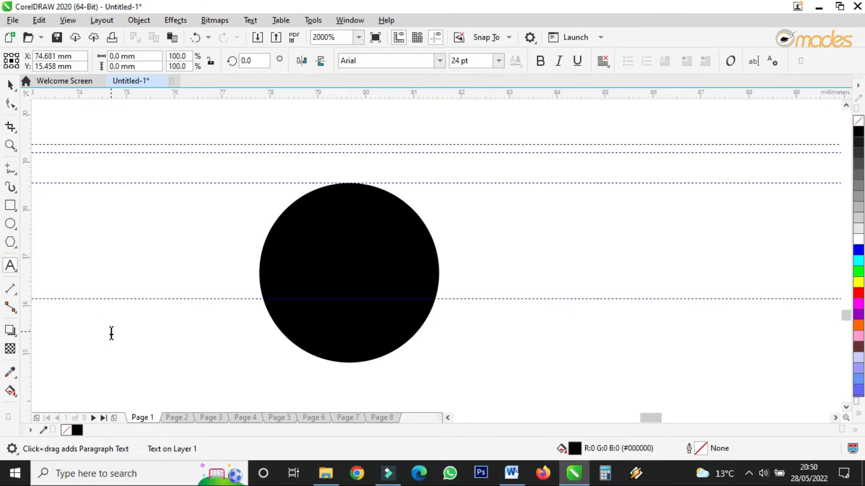
type("1")
left_click(11, 85)
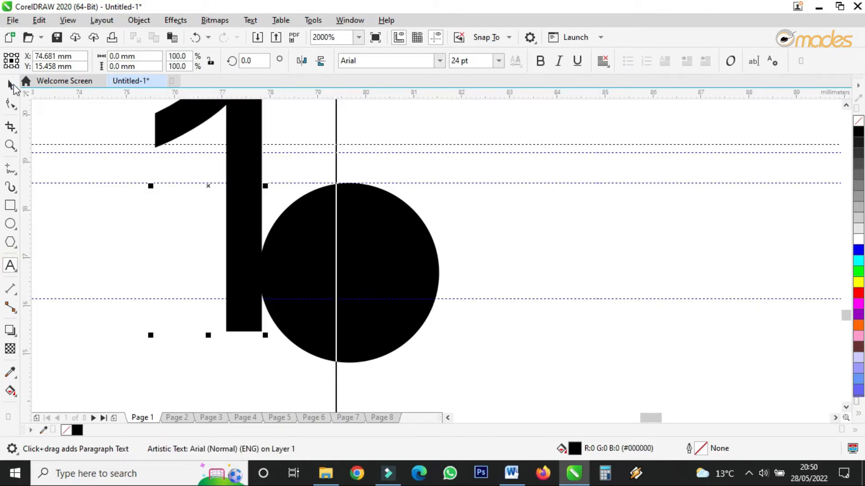
left_click(498, 61)
left_click(500, 101)
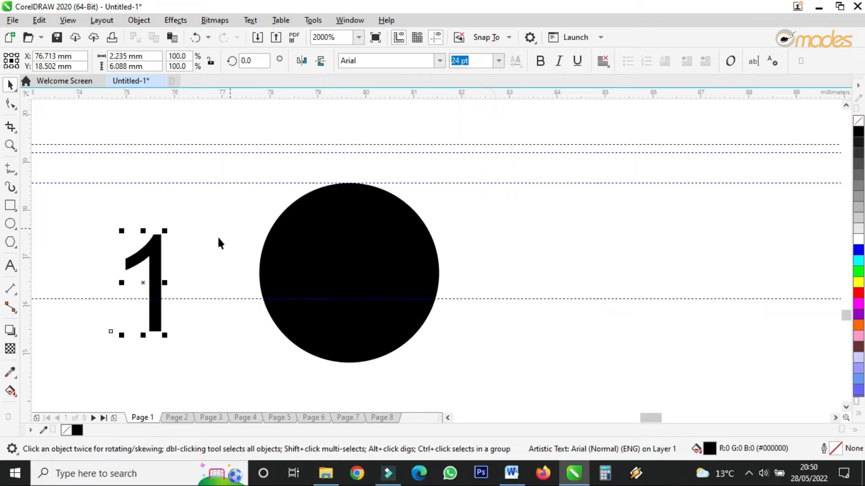
Place the number 1 in the middle of the black circle and make it white and bold.
left_click_drag(139, 283, 350, 279)
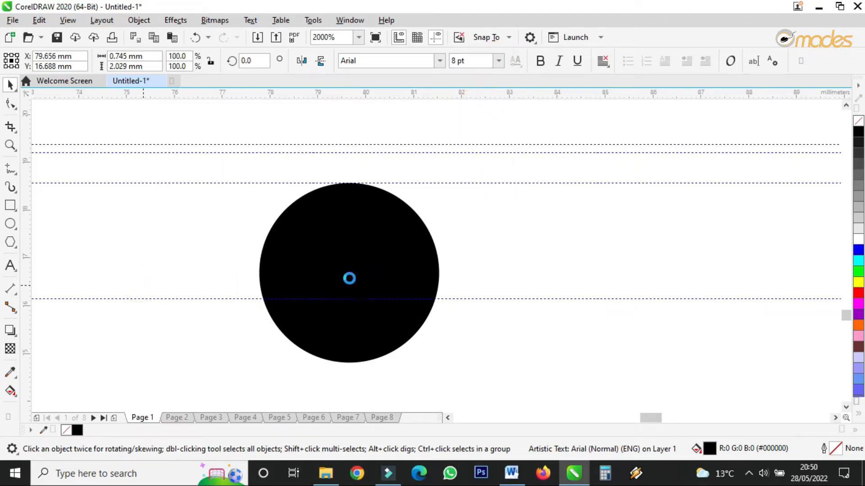
left_click(857, 240)
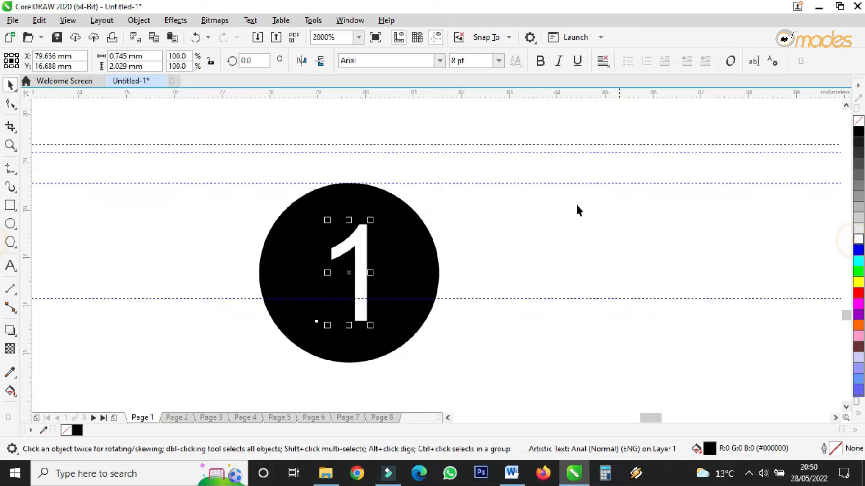
left_click(540, 60)
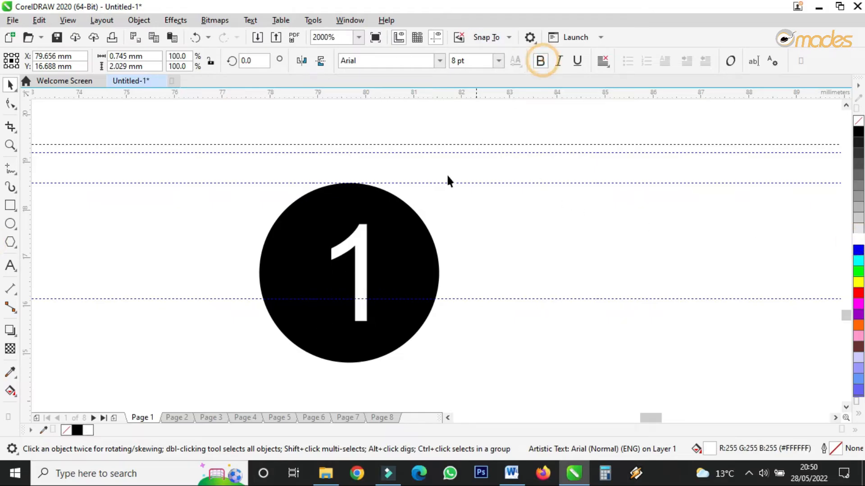
left_click_drag(349, 269, 345, 266)
Create a concentric circle about 3.6 mm across with #CCCCCC fill and #1A1A1A outline, placed behind the number and a smaller black circle.
left_click(403, 237)
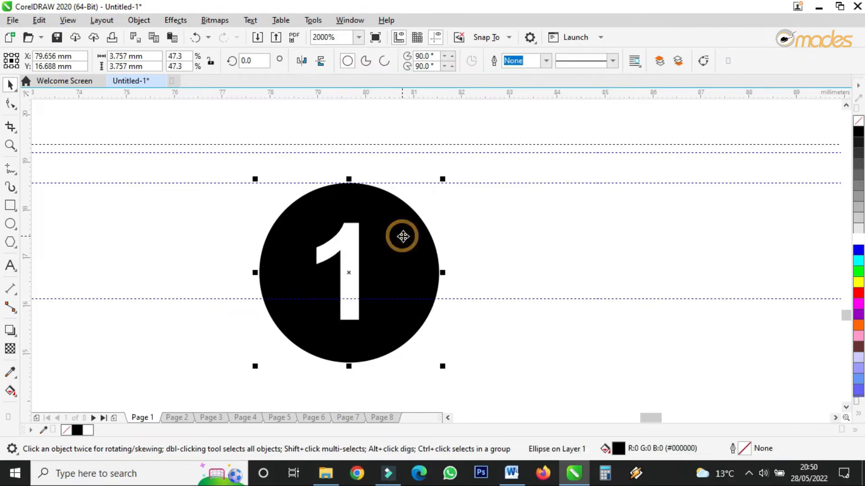
mouse_move(442, 178)
left_mouse_down()
mouse_move(428, 196)
mouse_move(447, 182)
left_mouse_up()
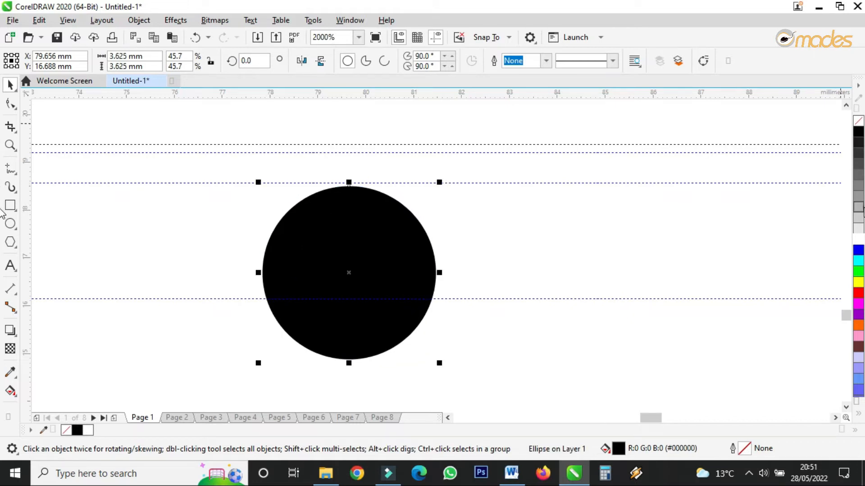
left_click(859, 217)
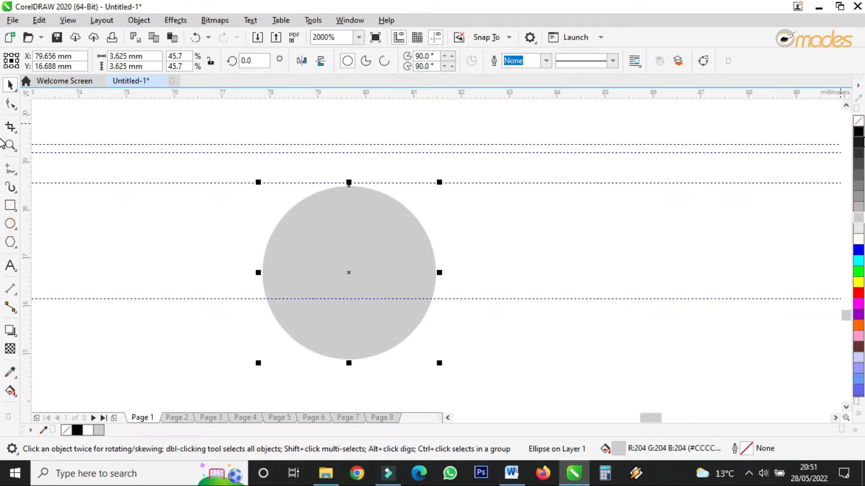
right_click(859, 142)
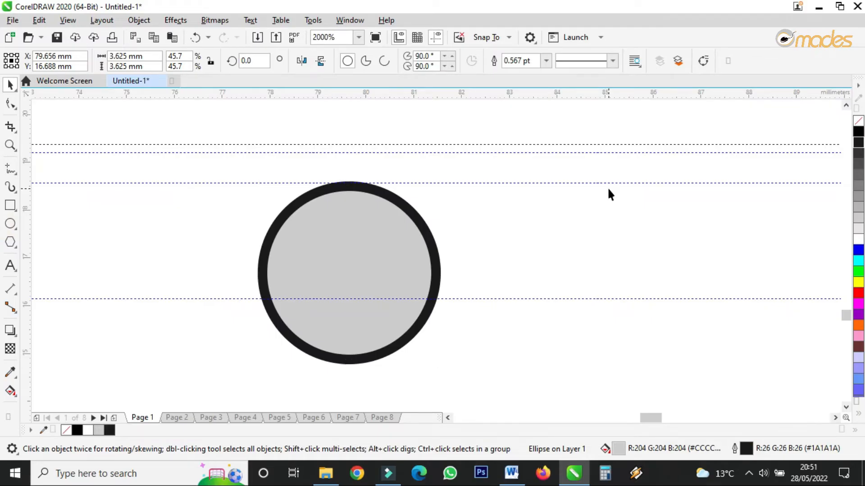
key("shift+Page_Down")
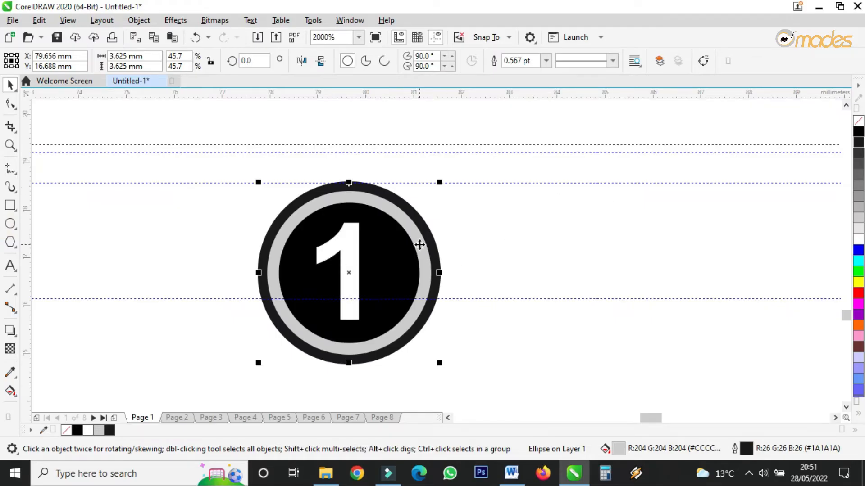
Remove the outer ring circle's outline, change its fill to #999999 grey, and deselect it.
right_click(858, 120)
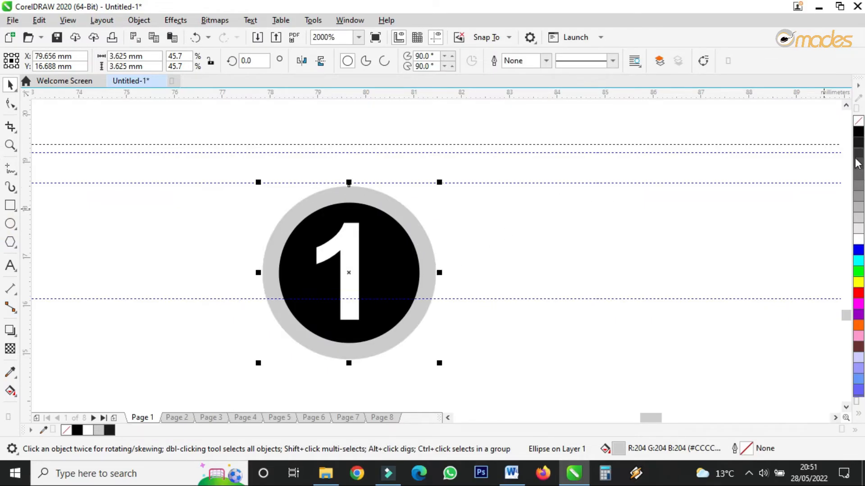
left_click(858, 164)
left_click(859, 181)
left_click(860, 196)
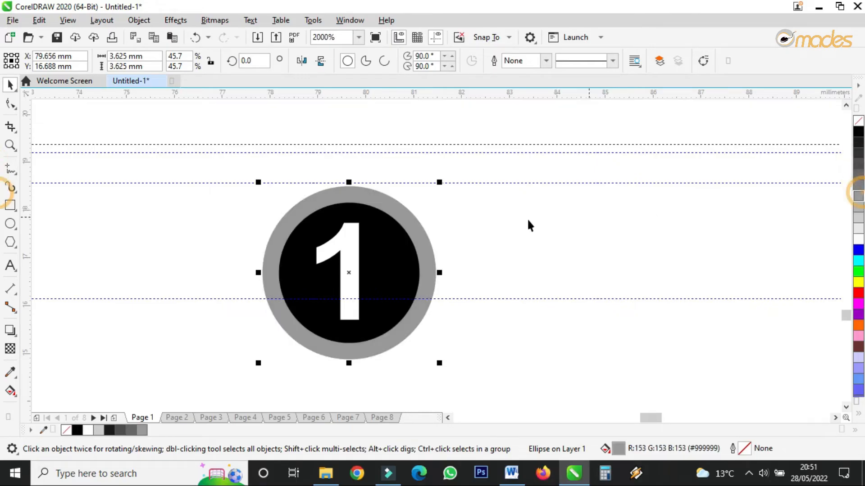
scroll(415, 219, "down", 3)
left_click(453, 295)
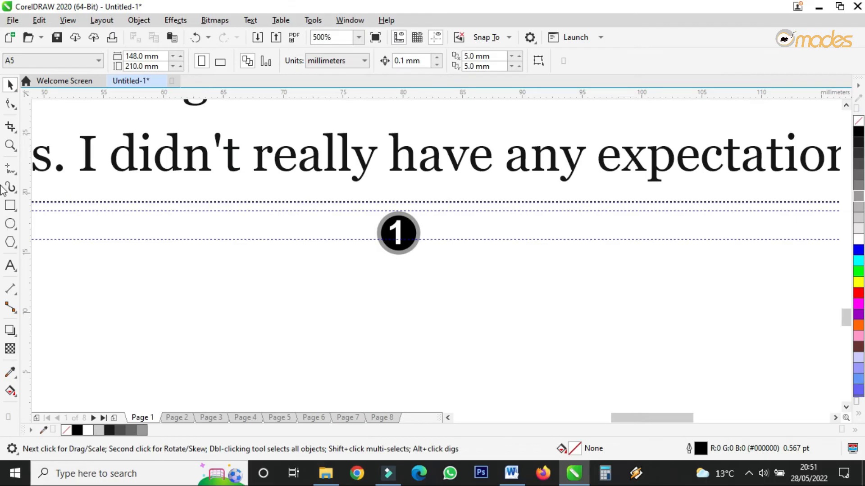
Draw a closed, narrow triangle about 10.4 by 1.4 mm with the Freehand tool, tapering away from the circle's right side.
left_click(10, 169)
scroll(454, 243, "up", 3)
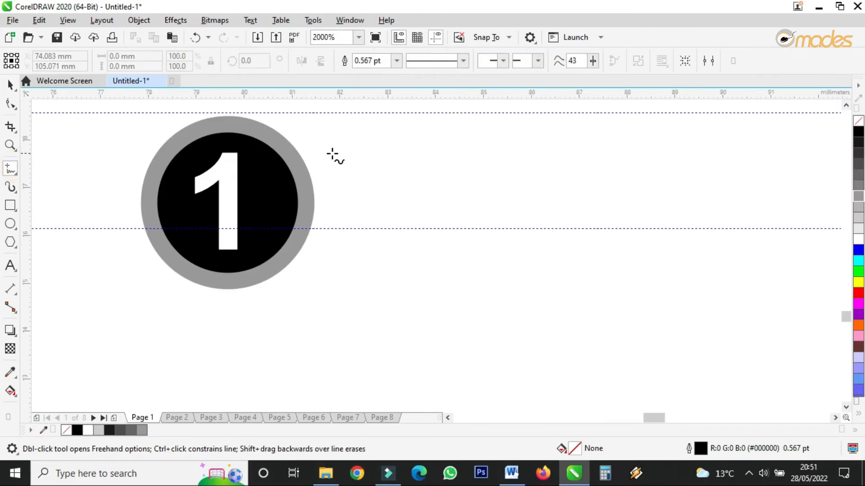
left_click(326, 154)
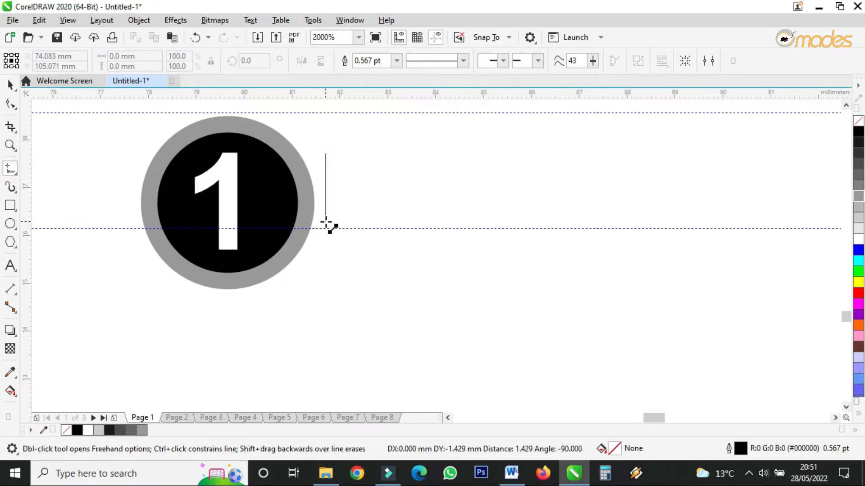
double_click(326, 222)
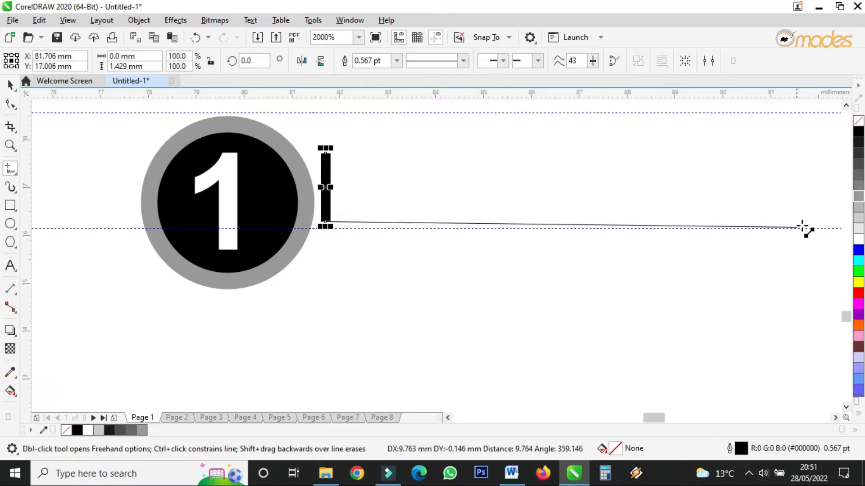
double_click(824, 199)
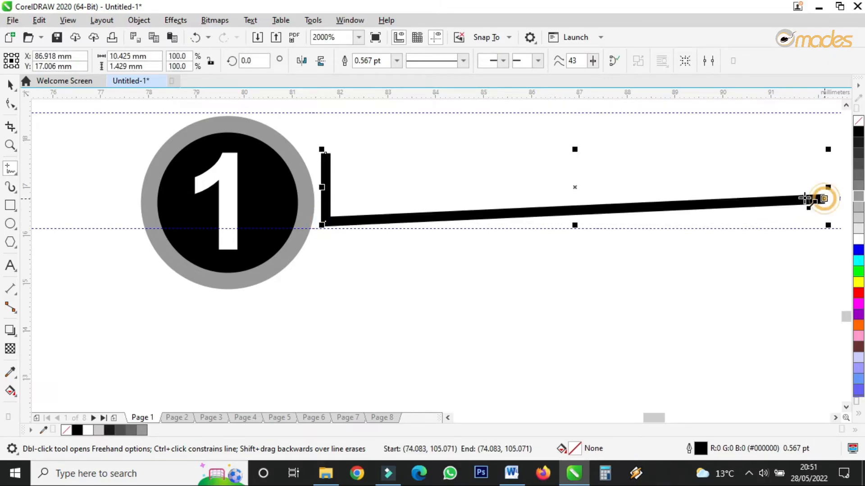
left_click(326, 150)
left_click(10, 83)
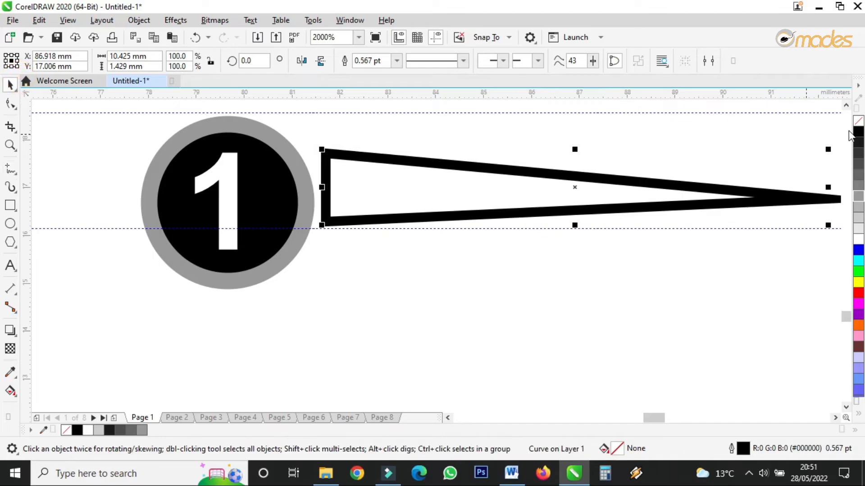
Fill the triangle with #1A1A1A, raise its tip node to mid-height, and remove its outline.
left_click(858, 142)
left_click(834, 197)
double_click(819, 198)
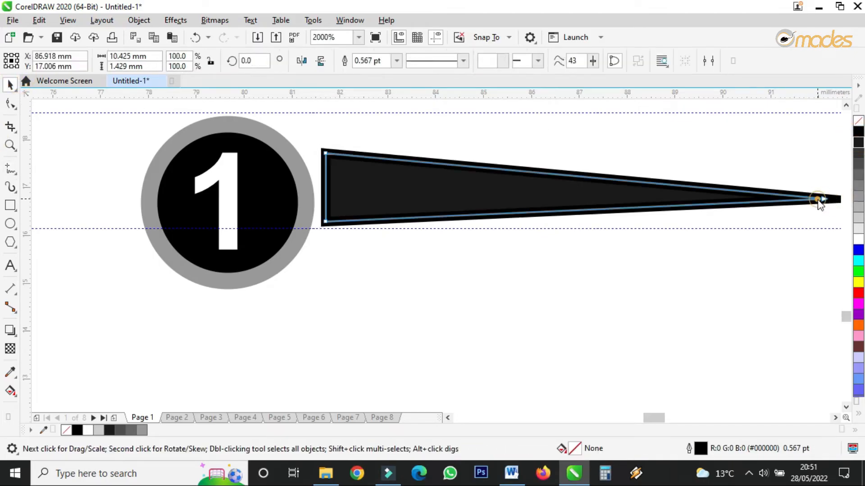
left_click(826, 200)
left_click_drag(826, 202, 827, 190)
right_click(857, 122)
scroll(680, 232, "down", 2)
left_click(10, 84)
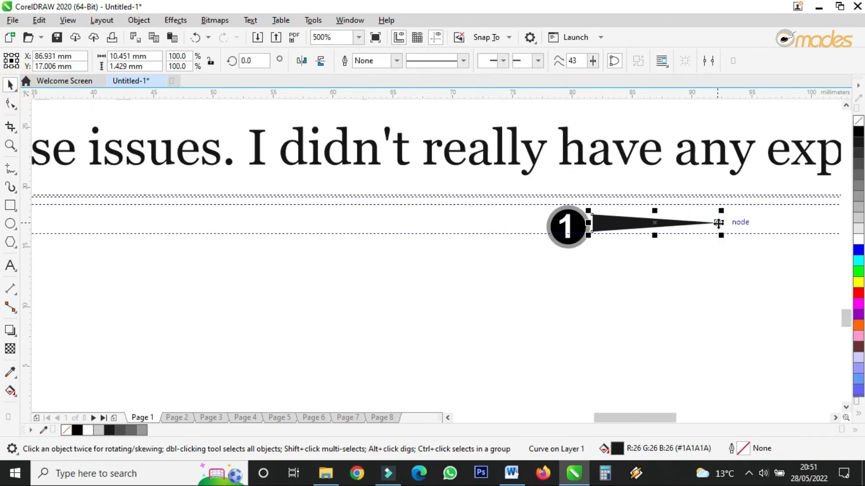
Place a flipped copy of the triangle on the circle's left side, tapering outward, and deselect it.
left_click_drag(724, 223, 509, 234)
right_click(542, 241)
left_click(543, 263)
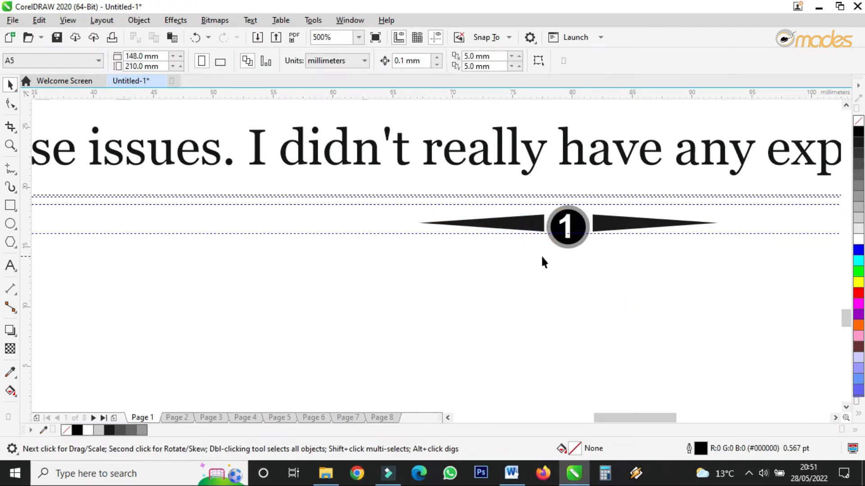
Nudge the left and right triangles slightly outward to widen the gaps beside page 1's number circle.
left_click(541, 225)
scroll(521, 264, "down", 3)
scroll(521, 264, "up", 3)
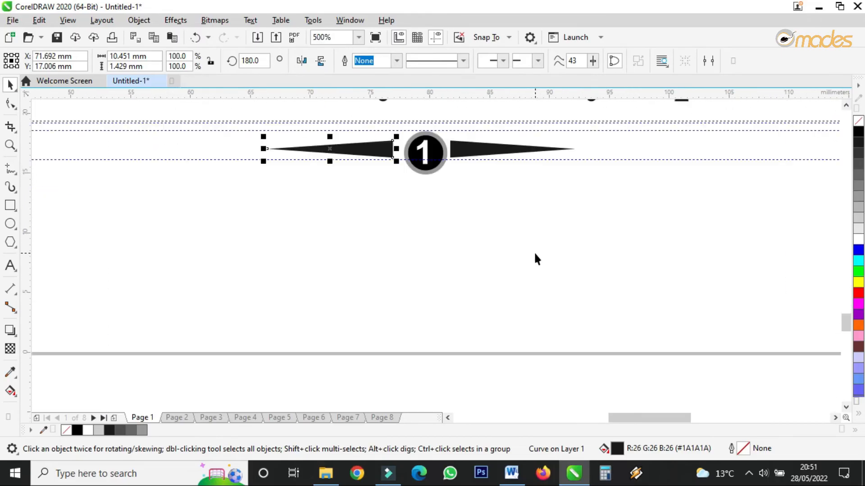
scroll(287, 250, "down", 3)
left_click_drag(197, 272, 399, 201)
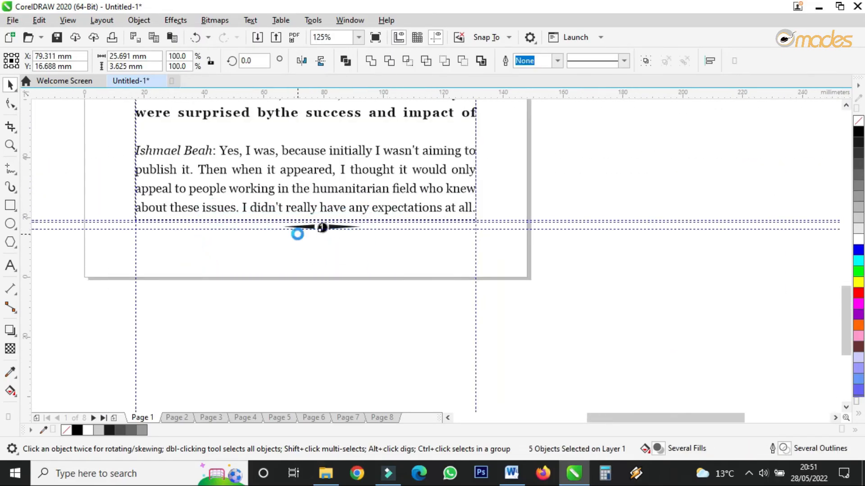
key("shift+F2")
left_click(296, 263)
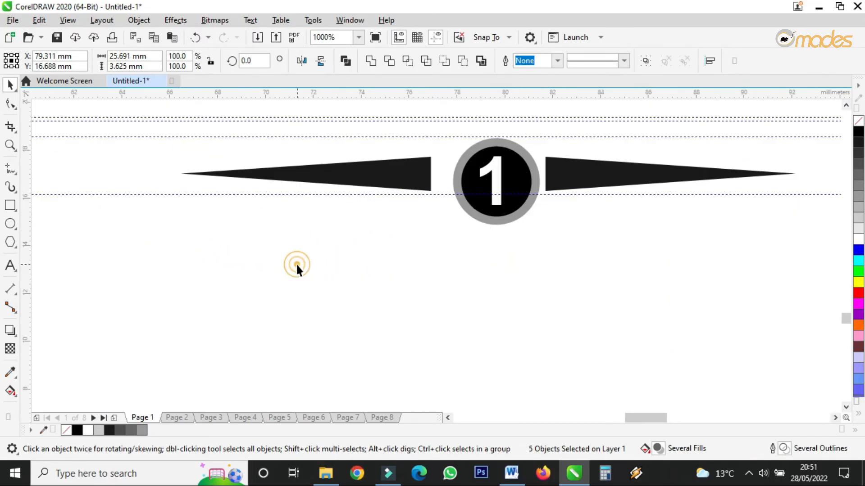
left_click(557, 185)
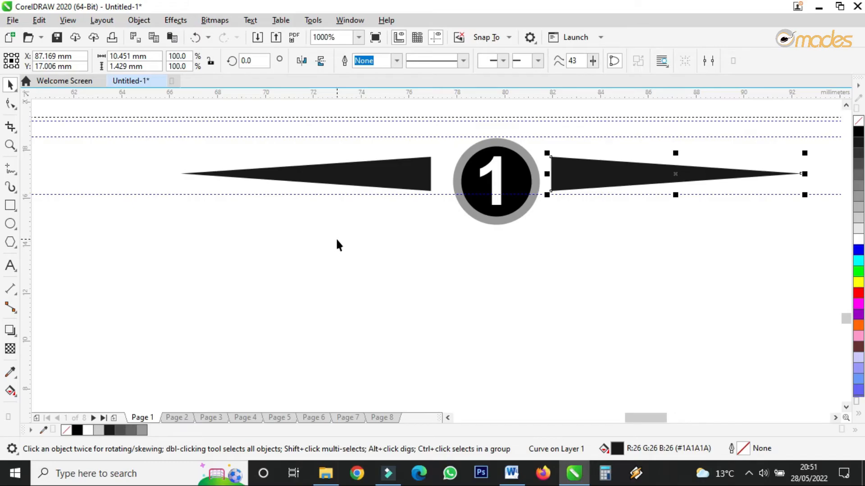
scroll(336, 237, "down", 1)
Copy the complete page-number design from page 1 to page 2 and change its number to 2.
left_click_drag(209, 316, 658, 158)
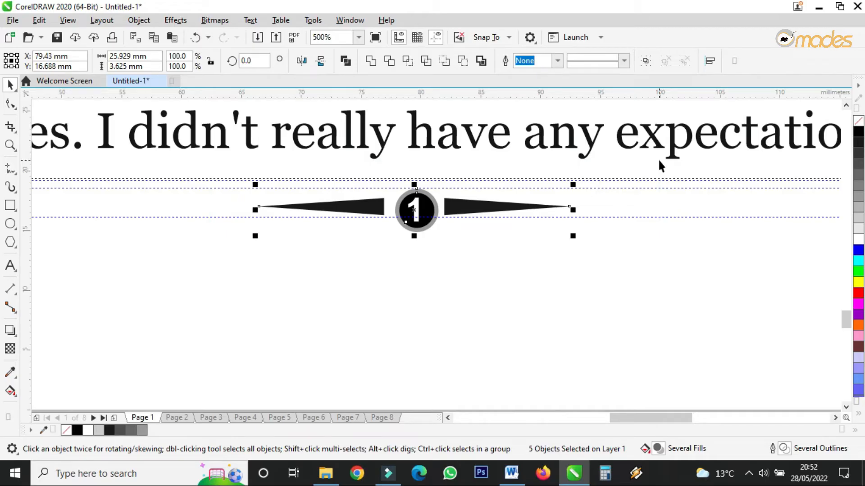
left_click(174, 417)
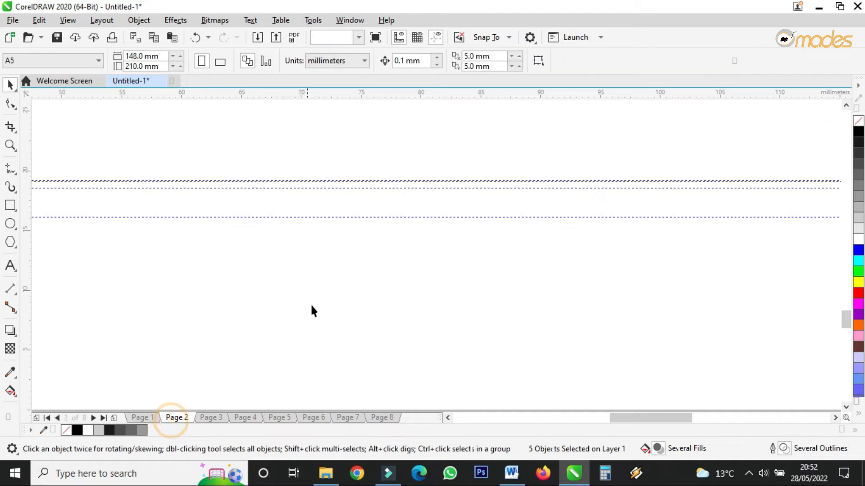
key("ctrl+v")
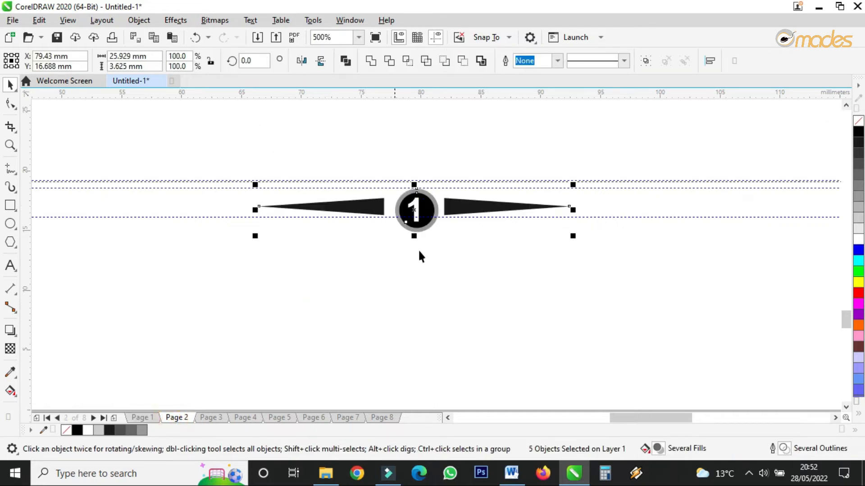
left_click(429, 265)
double_click(414, 203)
double_click(413, 203)
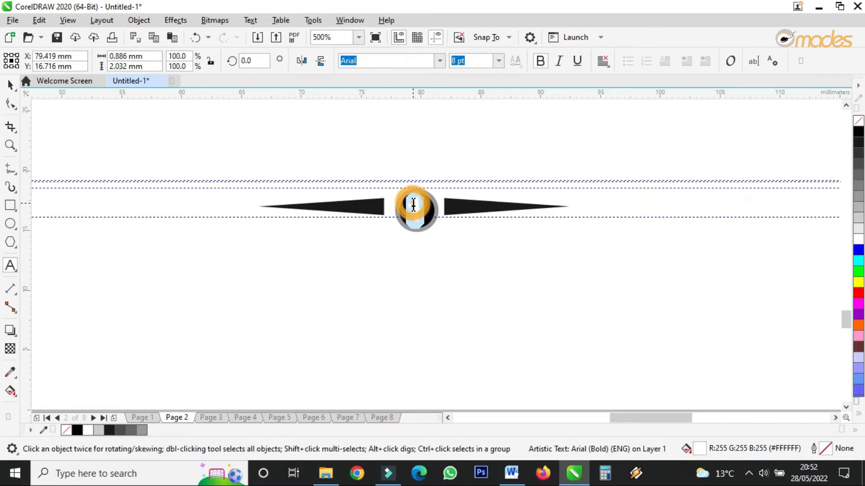
type("2")
left_click(10, 85)
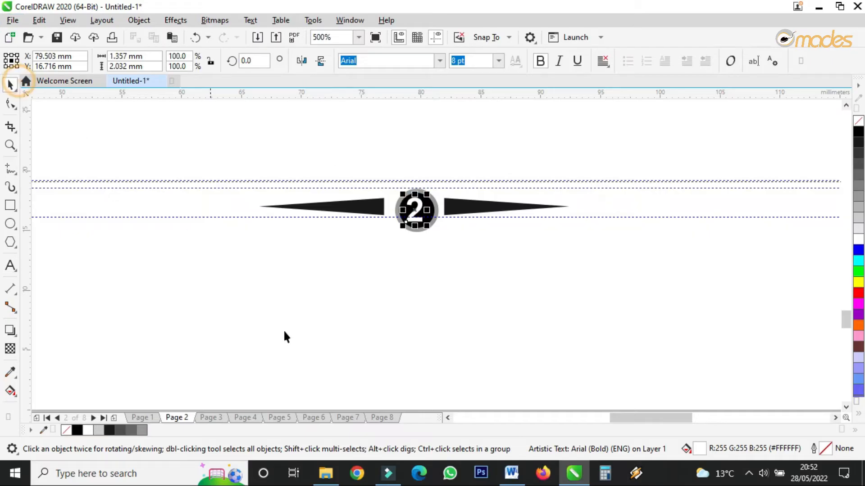
Paste the page-number design onto page 3 and change its number to 3.
left_click(217, 414)
key("ctrl+v")
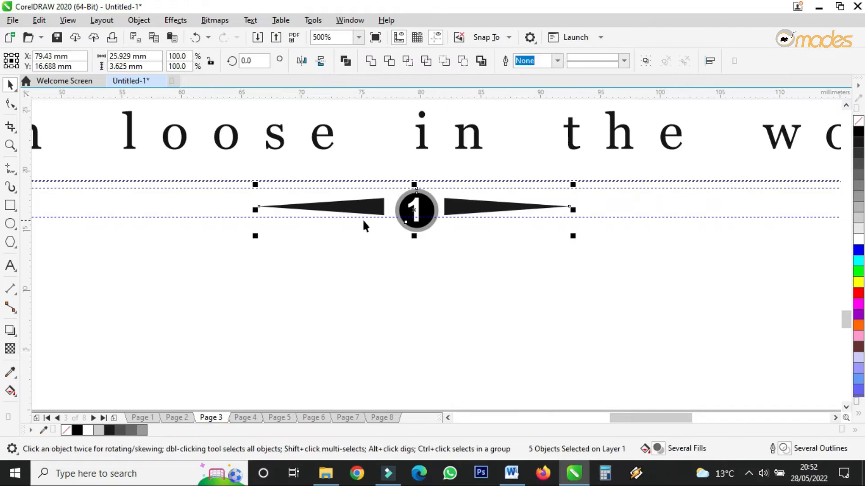
left_click(414, 205)
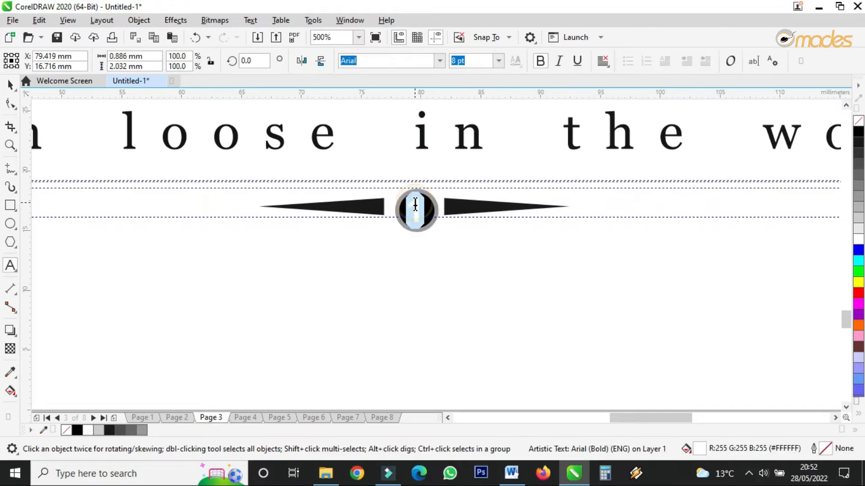
type("3")
left_click(10, 84)
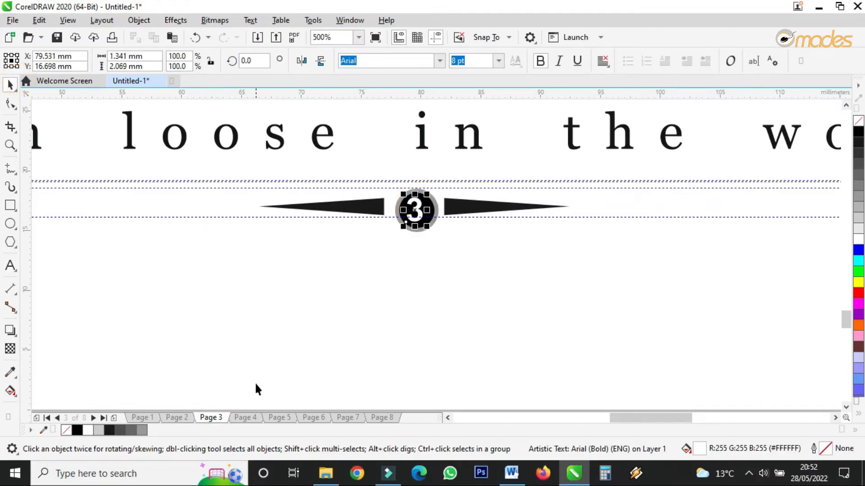
Paste the page-number design onto page 4 and change its number to 4.
left_click(252, 418)
key("ctrl+v")
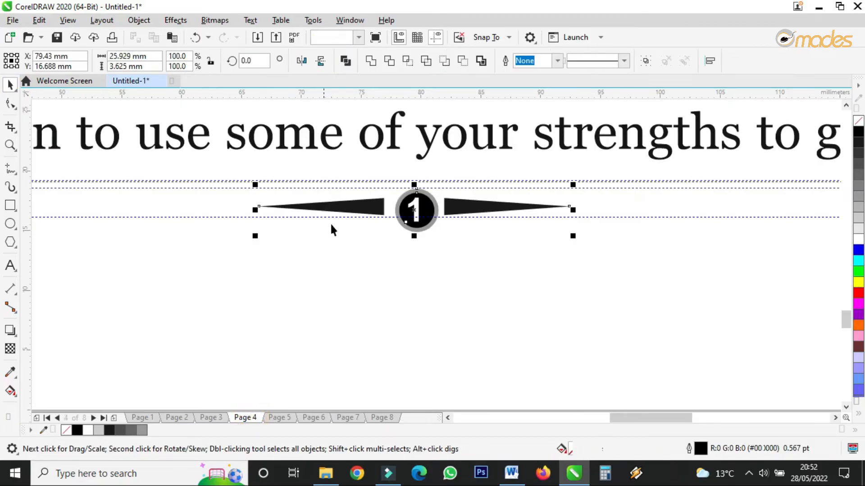
double_click(412, 205)
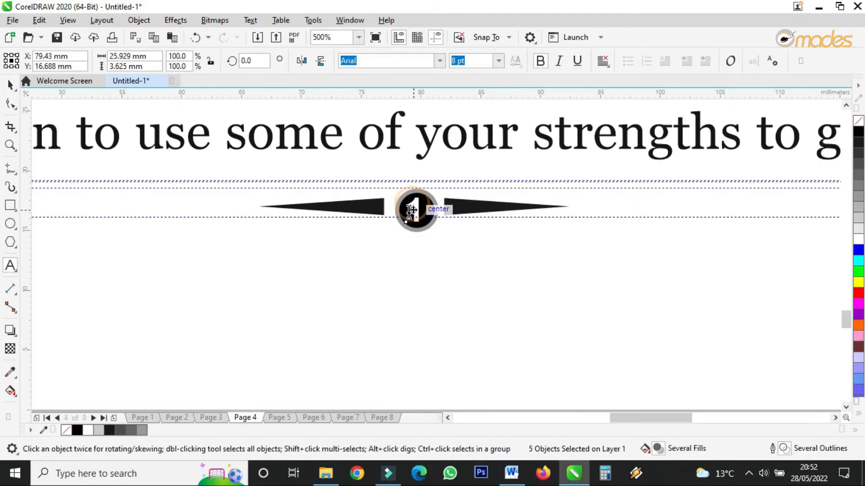
type("4")
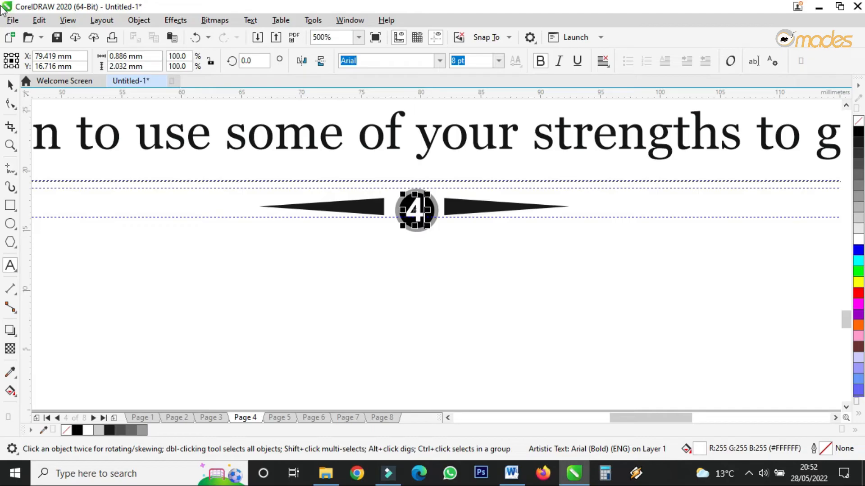
left_click(10, 84)
Paste the page-number design onto page 5 and change its number to 5.
left_click(279, 418)
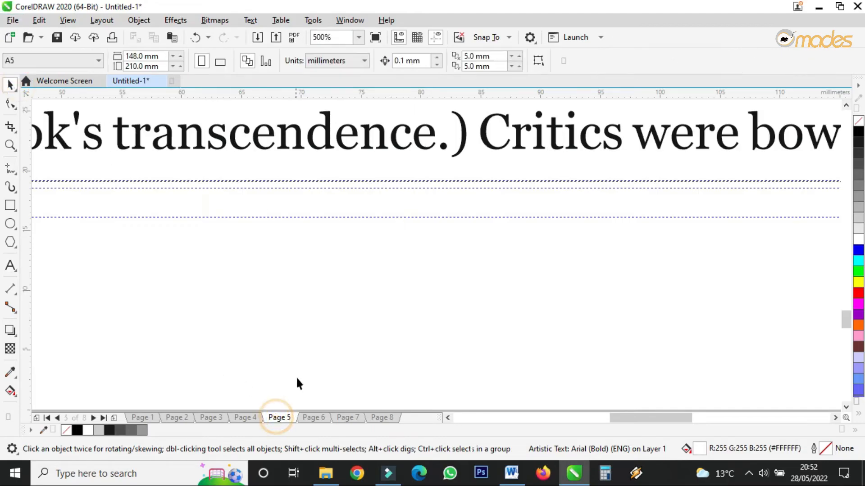
key("ctrl+v")
left_click(406, 245)
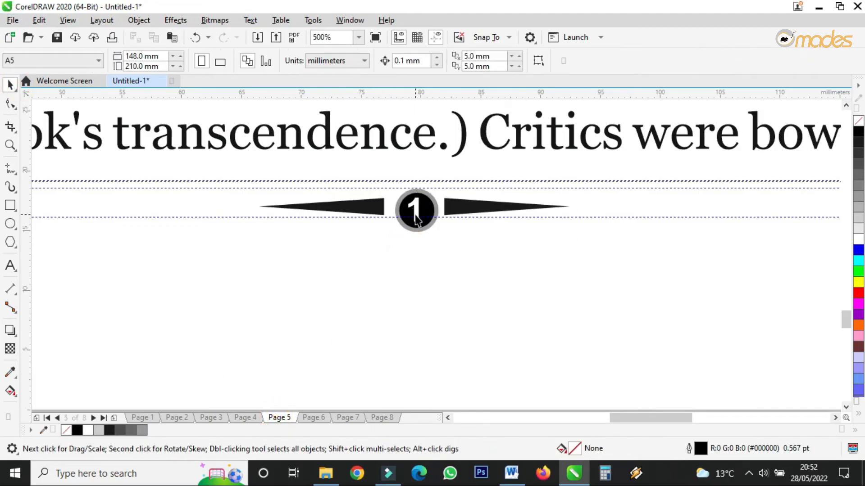
double_click(417, 213)
key("ctrl+a")
type("5")
left_click(9, 84)
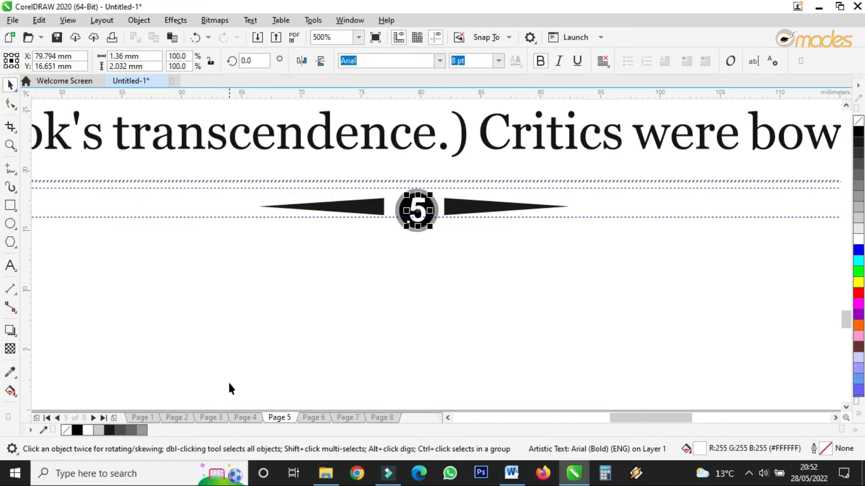
Paste the page-number design onto page 6 and change its number to 6.
left_click(328, 420)
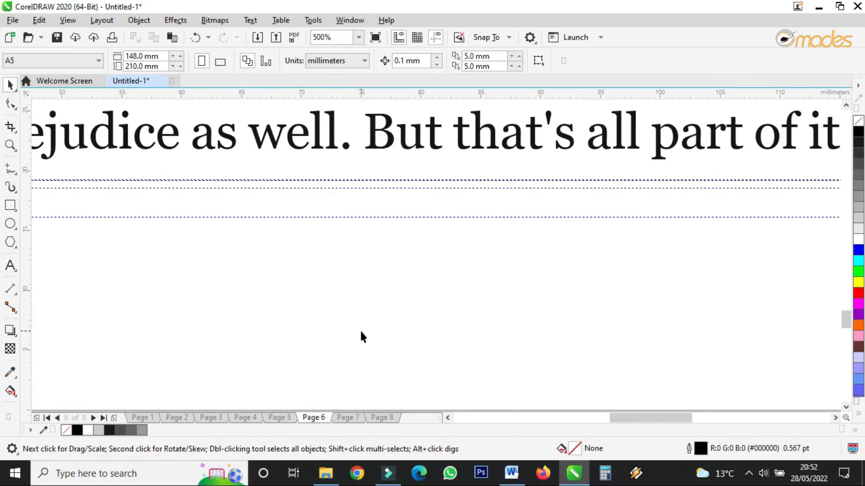
key("ctrl+v")
double_click(413, 204)
key("ctrl+a")
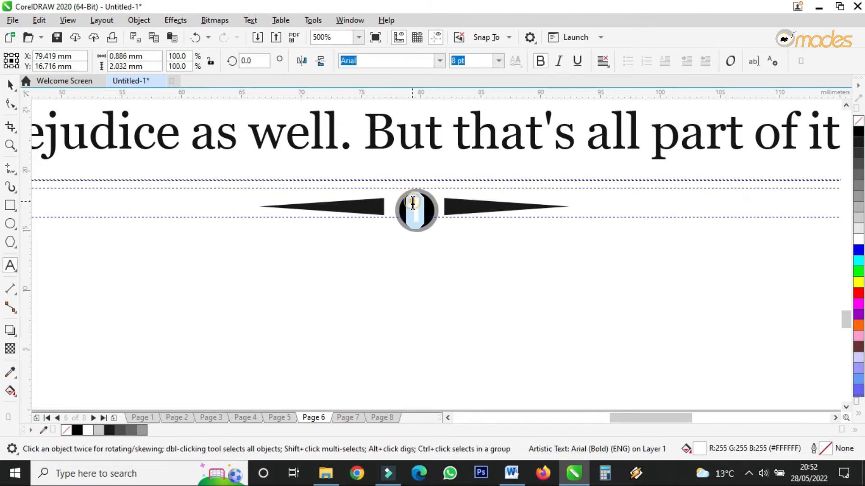
type("6")
left_click(10, 84)
Paste the page-number design onto page 7 and change its number to 7.
left_click(351, 422)
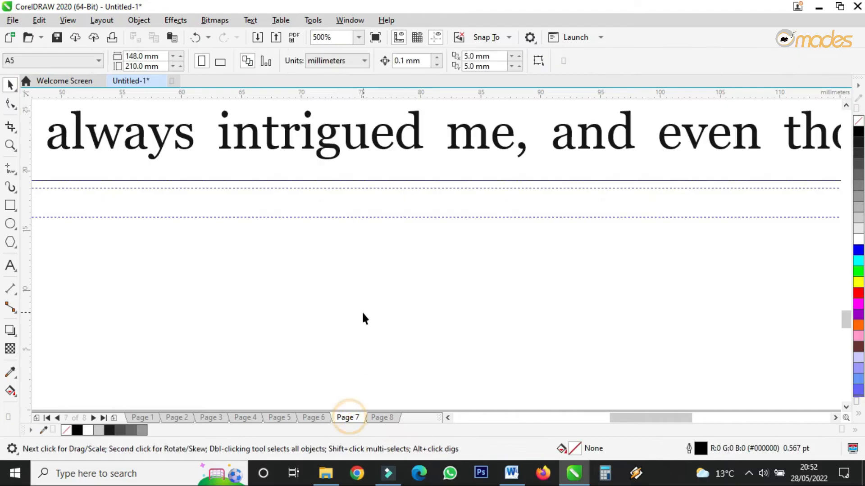
left_click(414, 208)
left_click(416, 199)
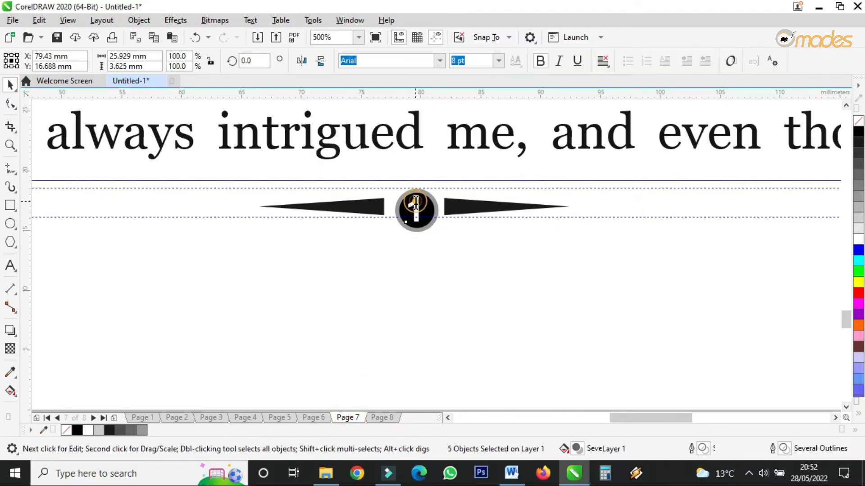
double_click(416, 201)
type("7")
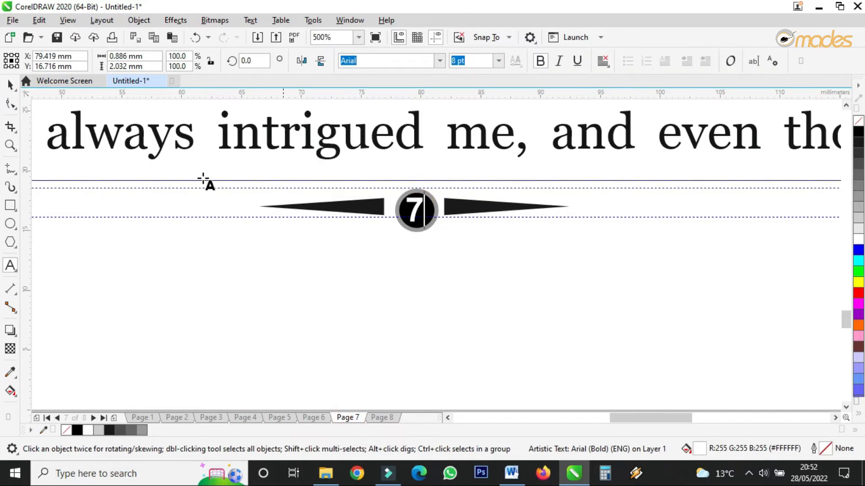
left_click(10, 84)
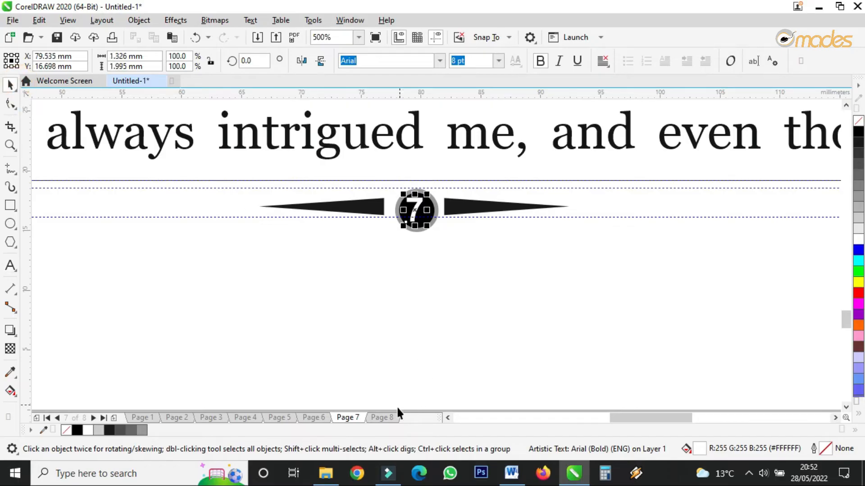
Paste the page-number design onto page 8, change its number to 8, and deselect it.
left_click(389, 418)
key("ctrl+v")
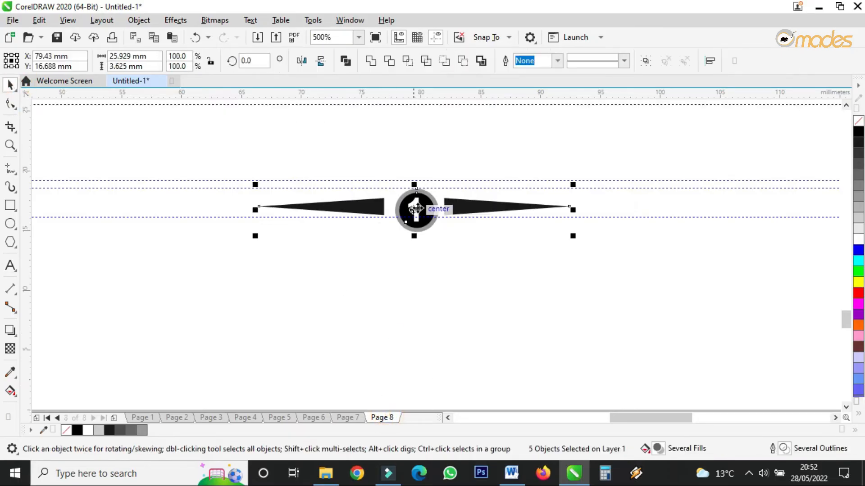
key("F8")
left_click(418, 222)
scroll(418, 223, "up", 3)
left_click(10, 84)
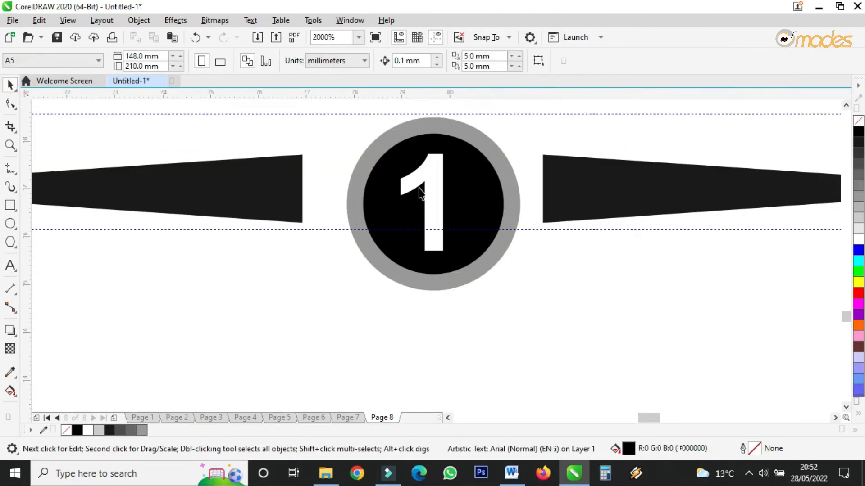
left_click(435, 250)
double_click(435, 250)
type("8")
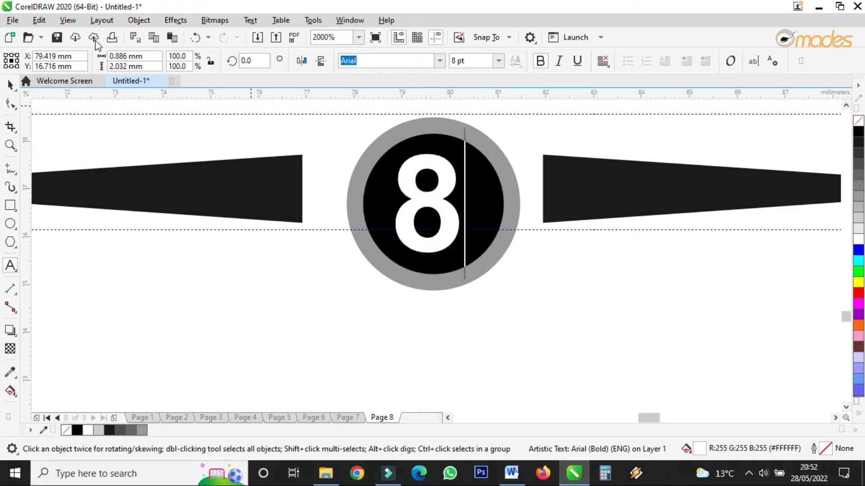
left_click(10, 85)
scroll(371, 270, "down", 8)
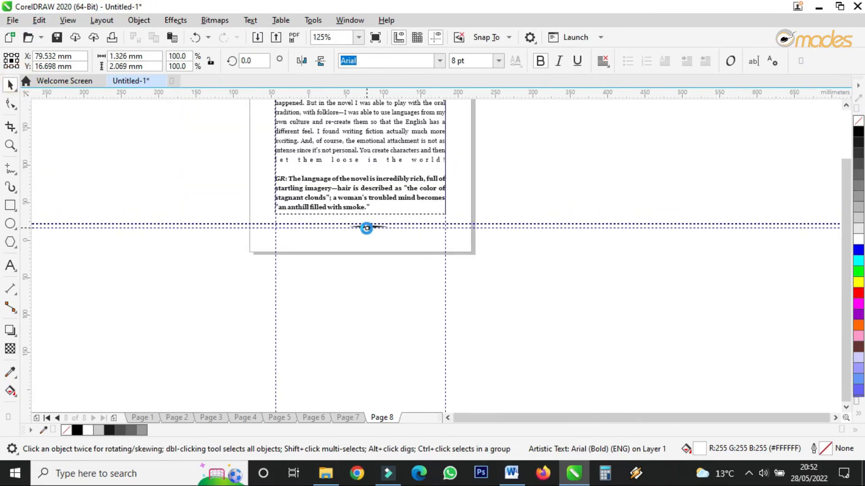
left_click(370, 268)
Add the header text "COREL DRAW TUTORIALS WITH OMADES" in the space above the body text on page 1.
scroll(370, 264, "down", 3)
left_click(142, 417)
scroll(373, 220, "up", 7)
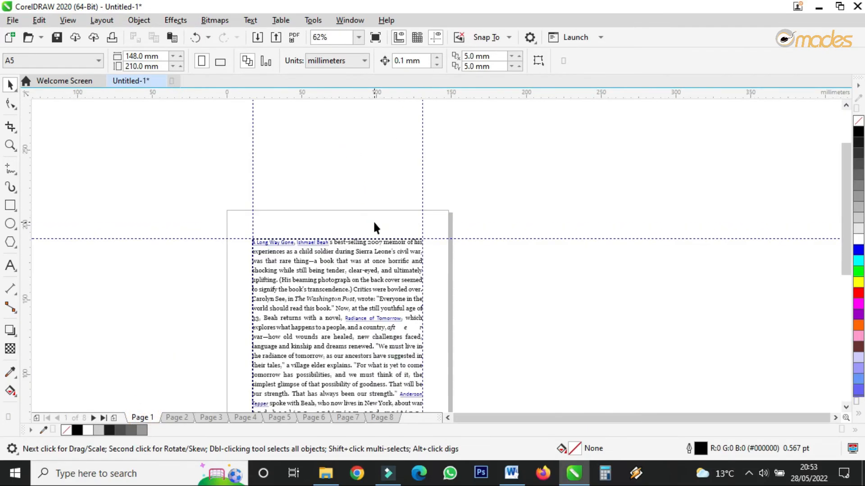
scroll(383, 209, "down", 3)
scroll(384, 212, "up", 3)
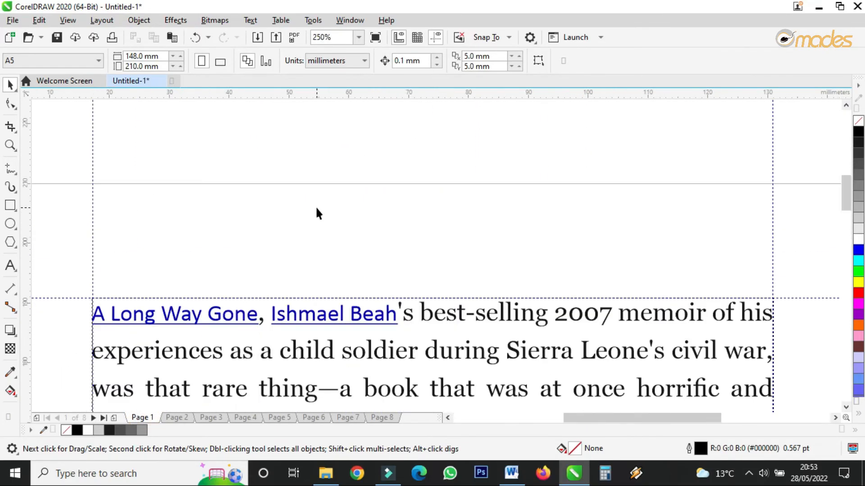
left_click(11, 268)
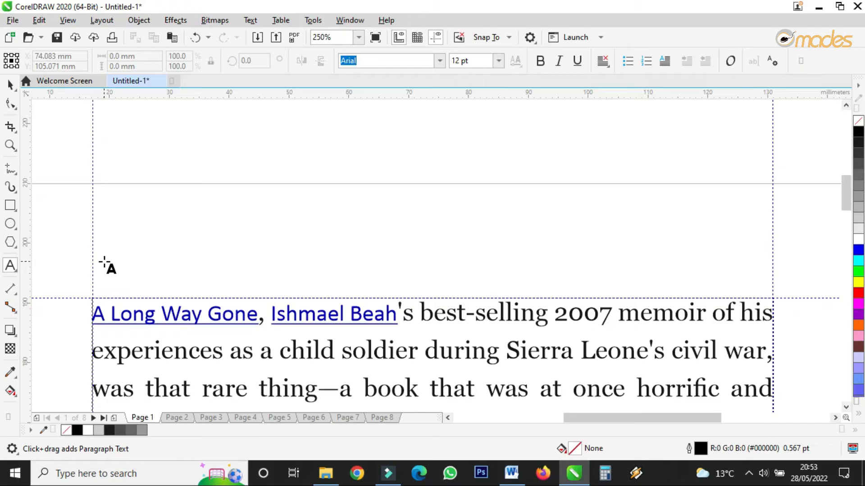
left_click(104, 261)
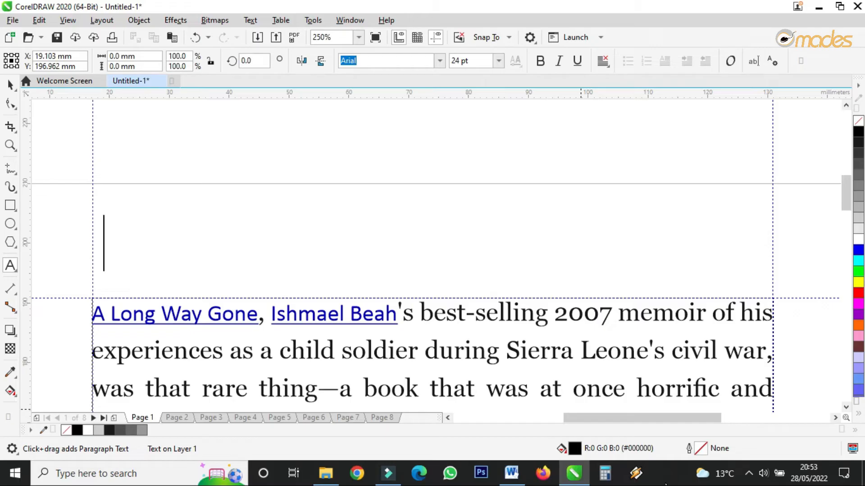
type("COREL")
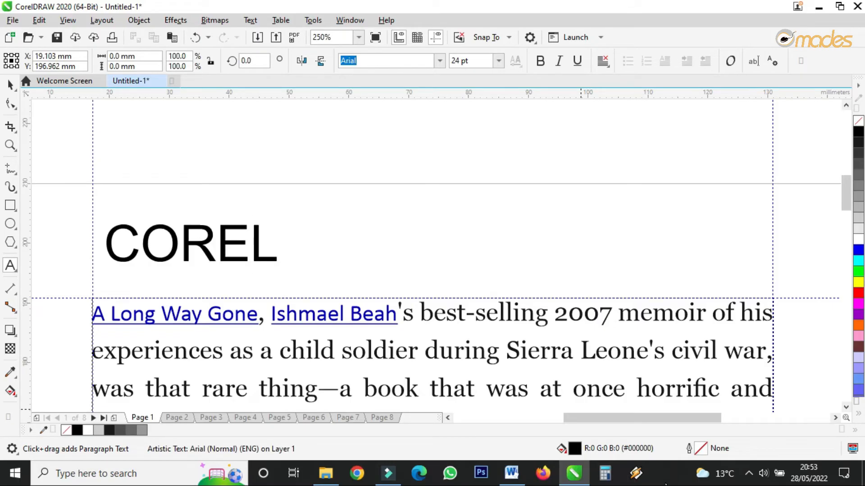
type("D")
key("BackSpace")
type("DRA")
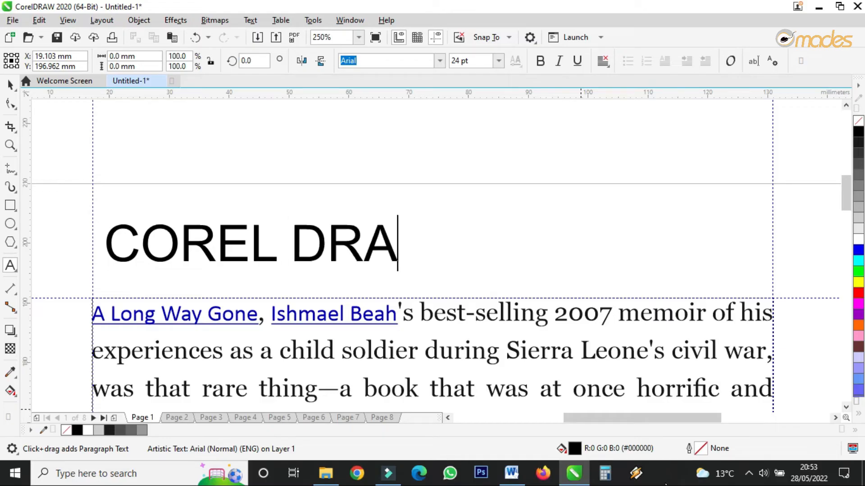
type("W TURORI")
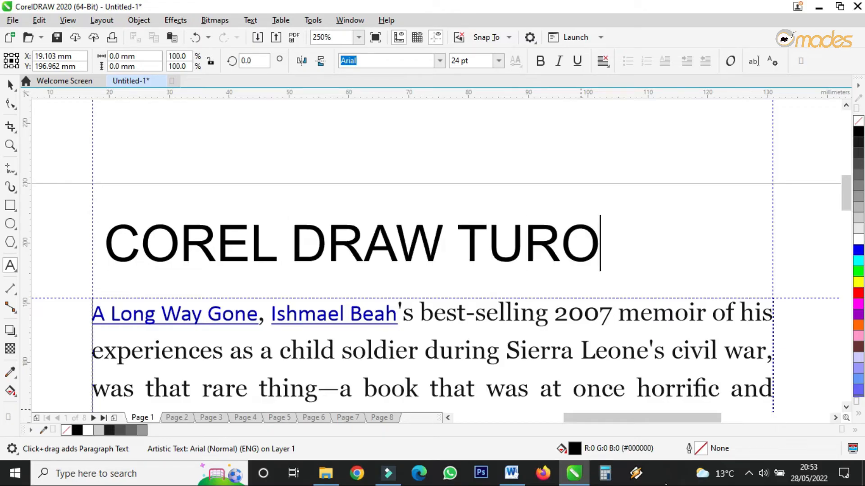
key("BackSpace")
key("BackSpace")
key("BackSpace")
key("BackSpace")
type("TORIALS")
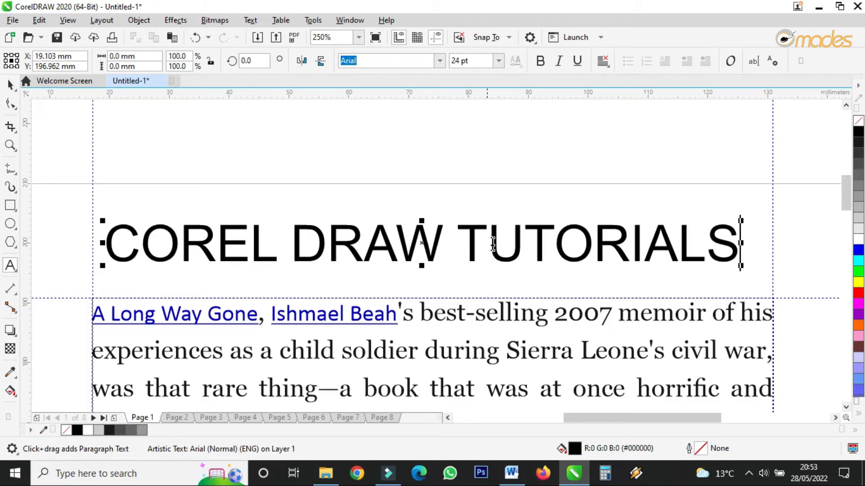
type(" W")
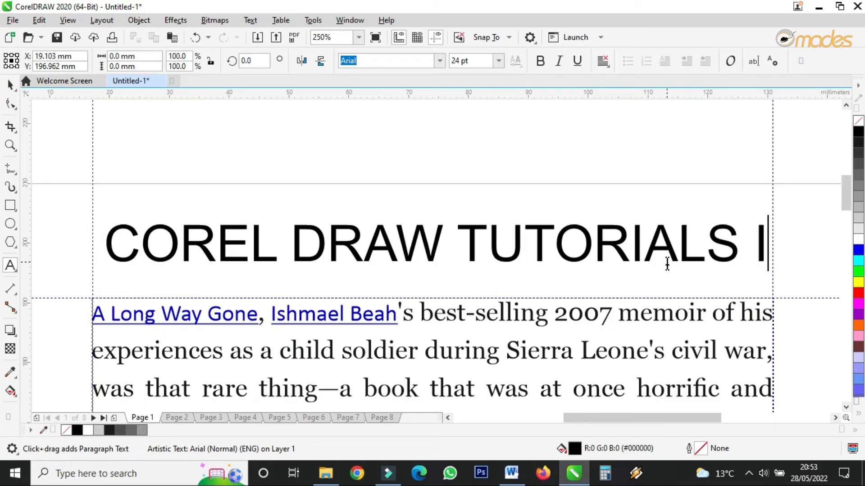
type("ITH ")
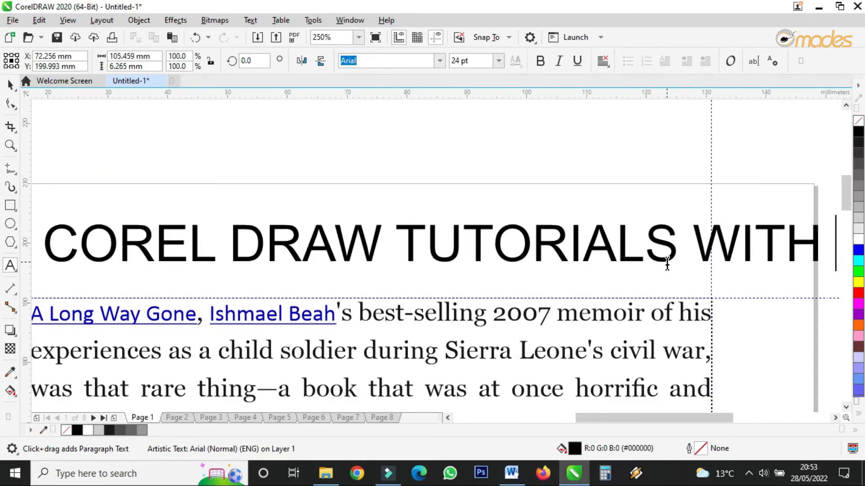
type("OMADES")
Shrink the header to about 39 mm wide and make the word OMADES bold.
left_click(11, 84)
scroll(489, 240, "down", 4)
left_click_drag(595, 248, 571, 214)
scroll(379, 239, "up", 2)
scroll(403, 229, "up", 1)
double_click(406, 221)
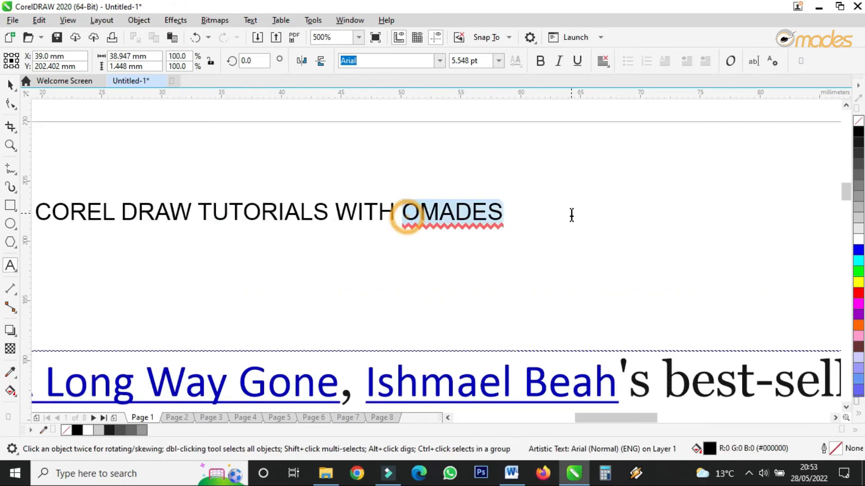
left_click(541, 62)
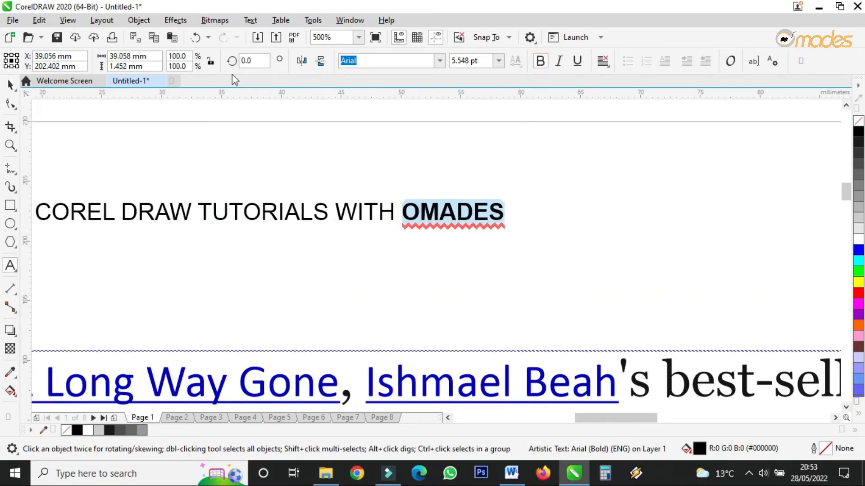
Place the header, reduced to about 20 mm wide, against the right margin guide above the body text and italicize it.
left_click(9, 85)
scroll(380, 220, "down", 2)
left_click_drag(440, 224, 626, 240)
scroll(626, 240, "up", 2)
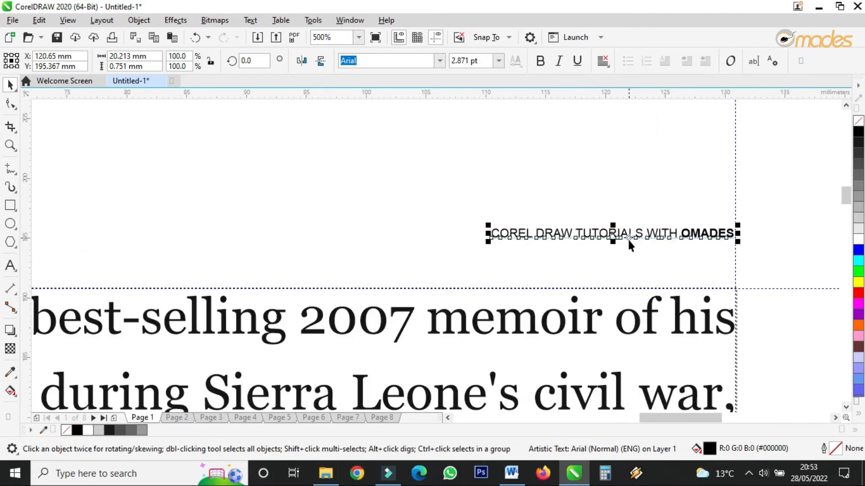
left_click_drag(684, 233, 683, 239)
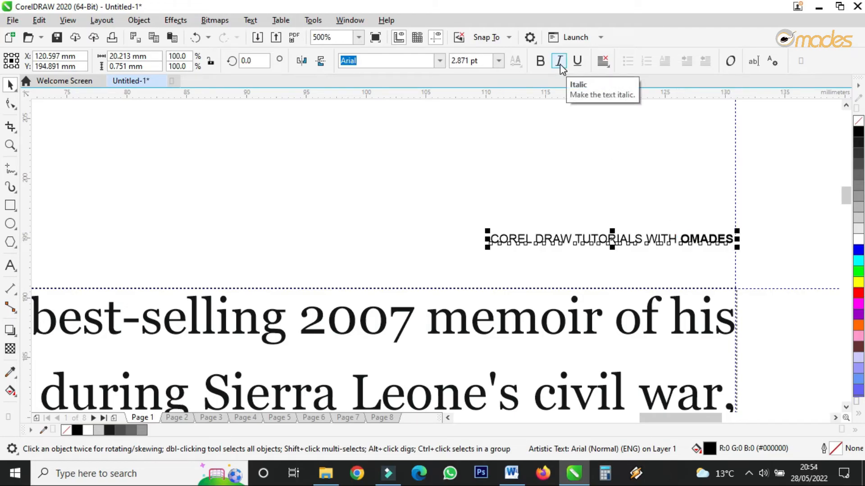
left_click(560, 64)
left_click(640, 195)
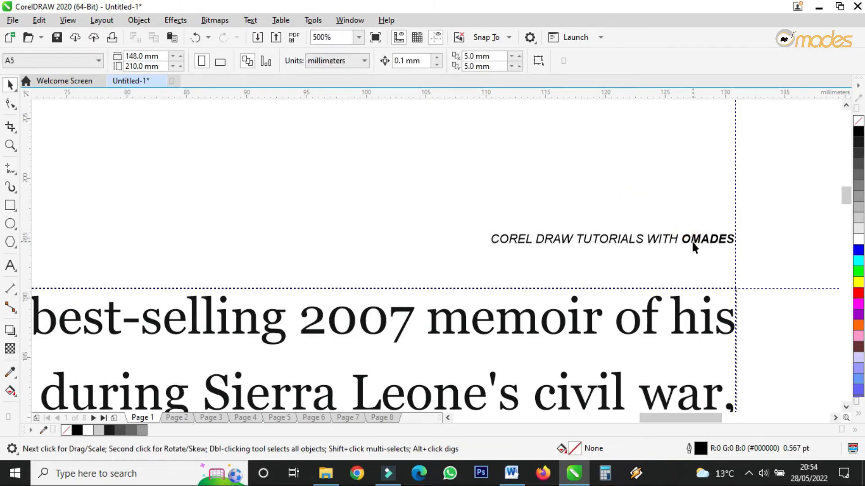
Copy the page 1 header, paste it at the same position on pages 2 through 8, and deselect it.
left_click(691, 240)
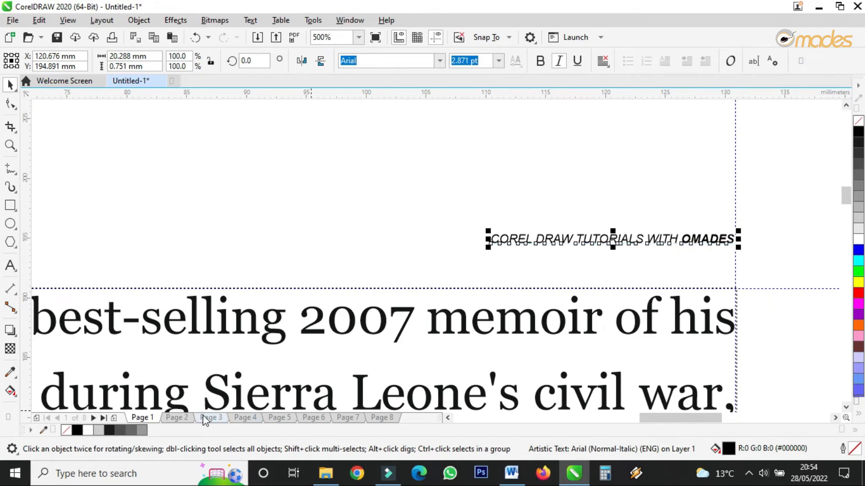
left_click(188, 417)
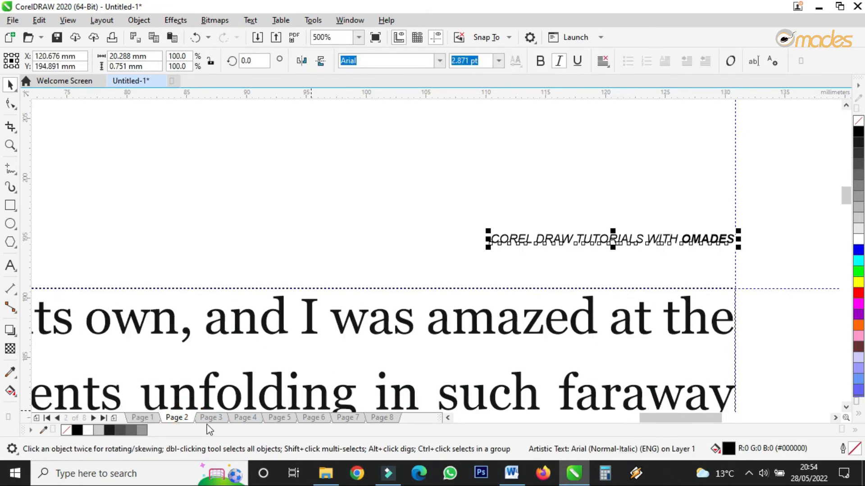
left_click(209, 417)
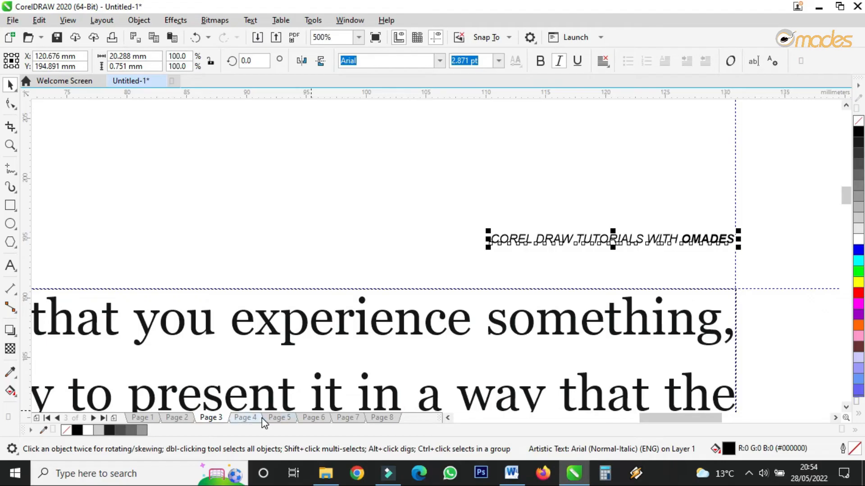
left_click(245, 417)
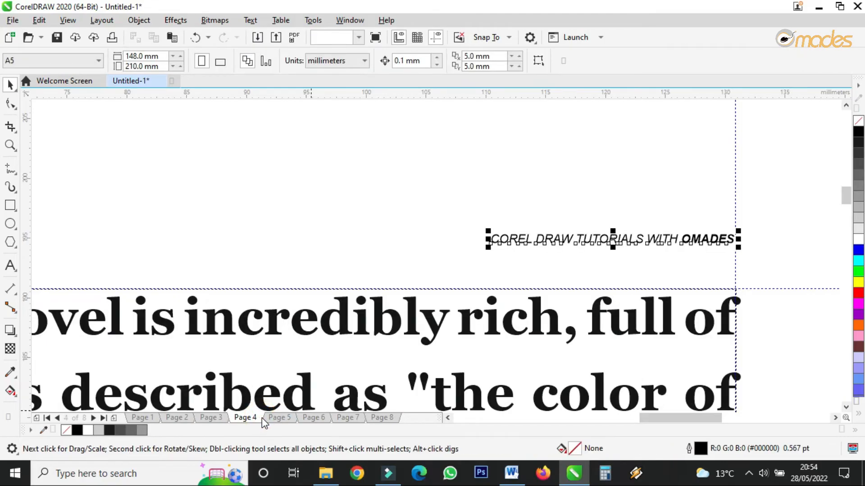
left_click(273, 418)
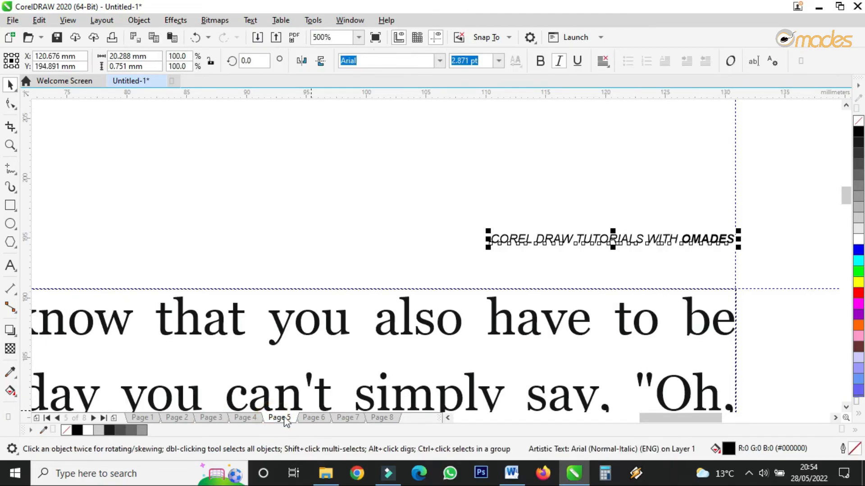
left_click(321, 418)
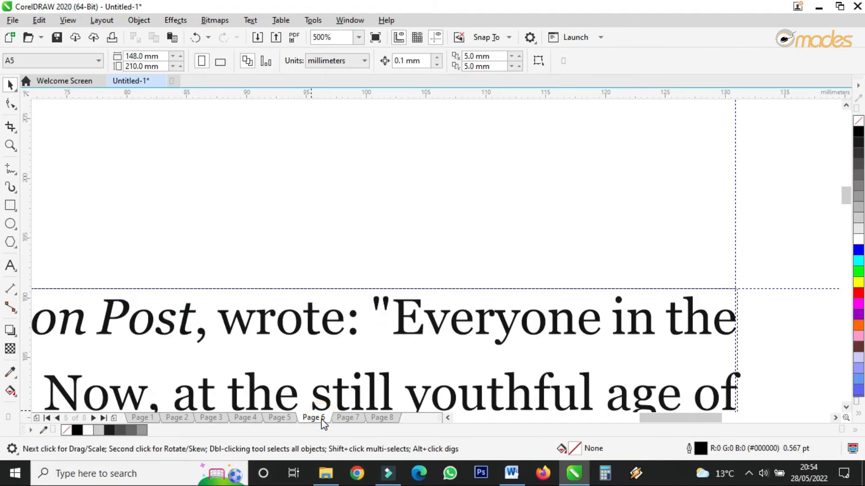
type("COREL DRAW TUTORIALS WITH OMADES")
left_click(339, 418)
type("COREL DRAW TUTORIALS WITH OMADES")
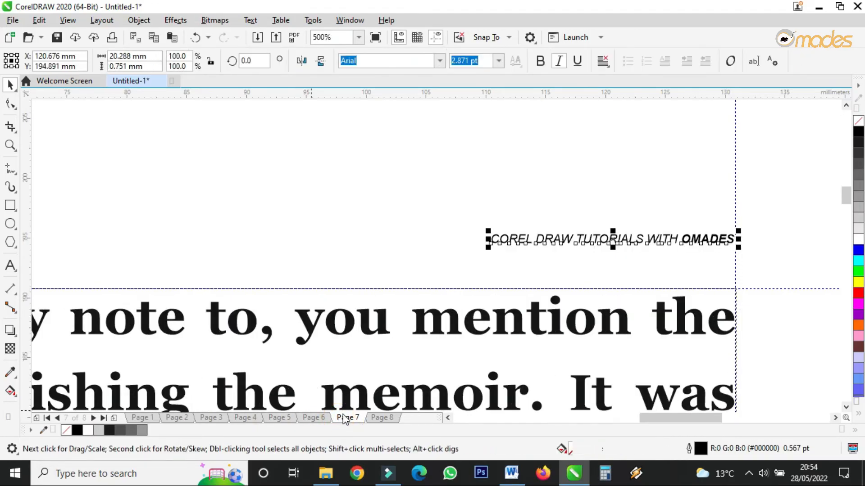
left_click(390, 419)
type("COREL DRAW TUTORIALS WITH OMADES")
scroll(412, 193, "down", 3)
scroll(412, 193, "down", 2)
left_click(575, 216)
Examine the pasted header and overall layout of page 8, and preview page 1 full screen.
scroll(474, 212, "up", 1)
scroll(287, 197, "up", 2)
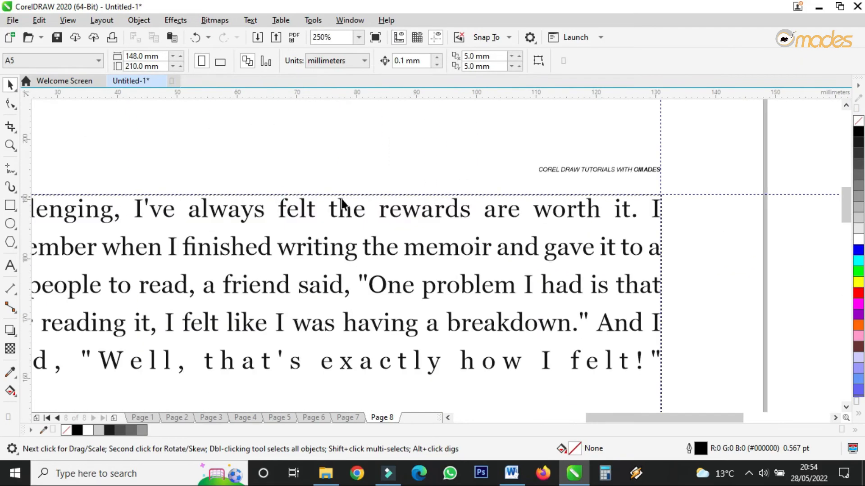
scroll(342, 200, "down", 3)
left_click(9, 145)
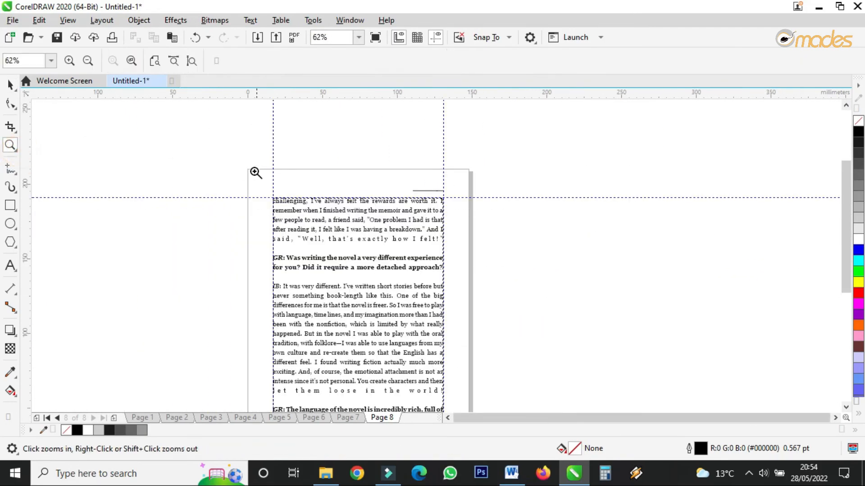
left_click_drag(247, 167, 471, 400)
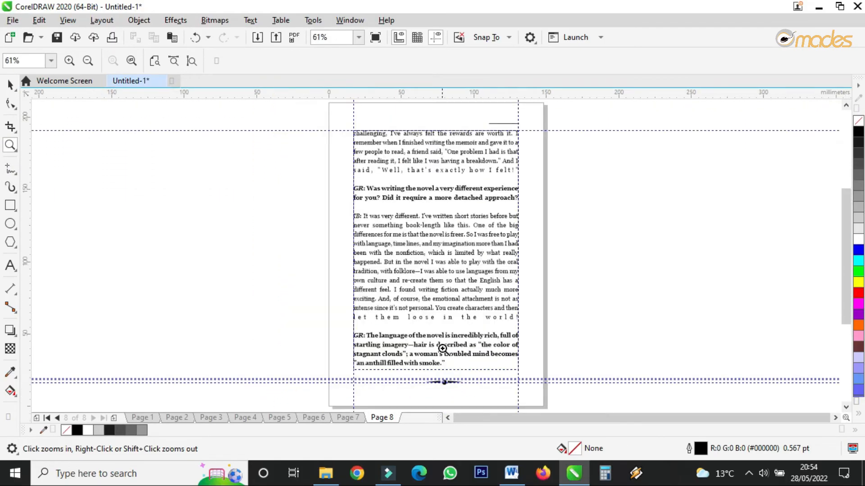
left_click(148, 417)
left_click(374, 40)
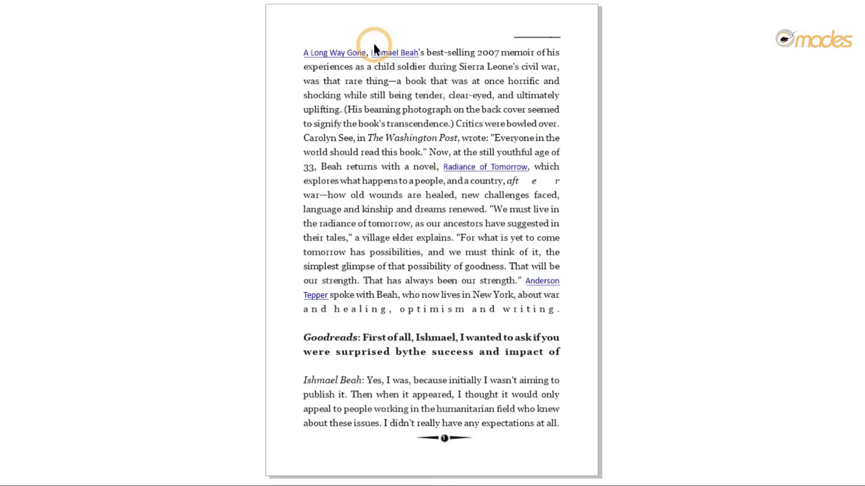
left_click(288, 187)
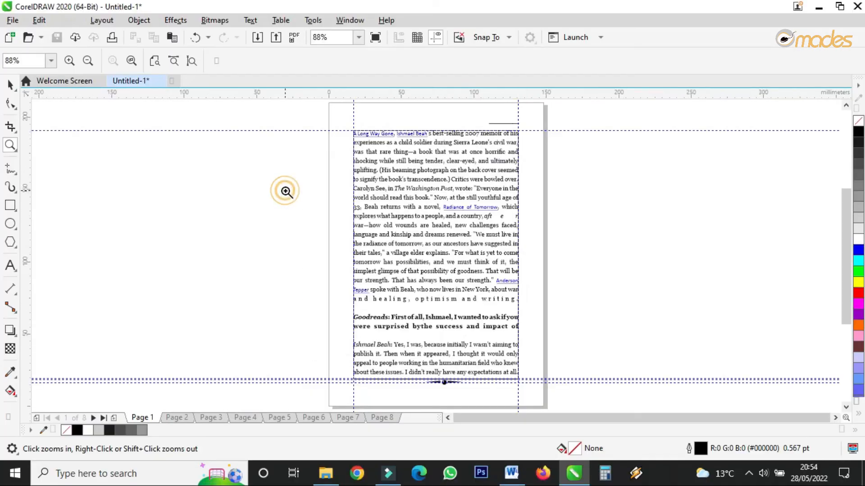
Inspect the header on page 1 up close and its place in the whole page layout.
left_click(561, 153)
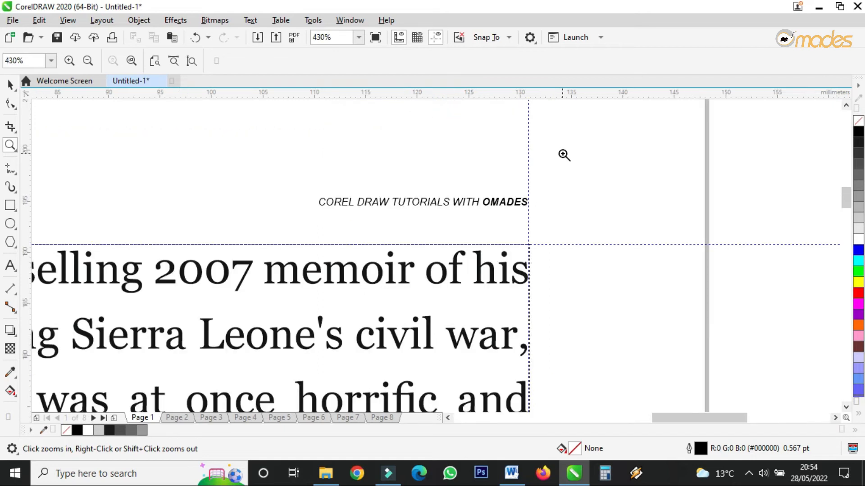
left_click(10, 84)
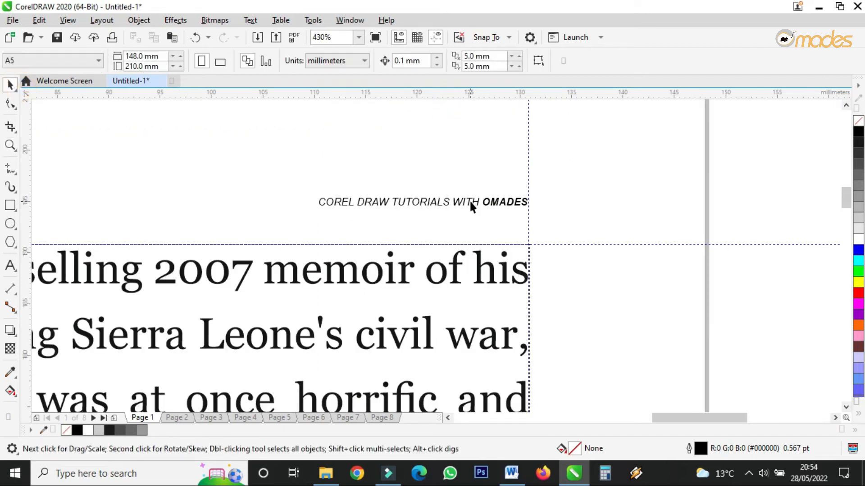
scroll(469, 199, "down", 5)
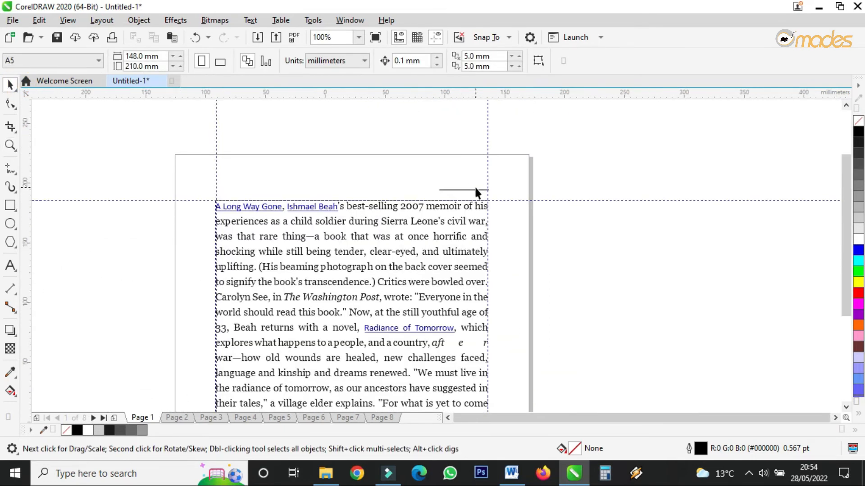
scroll(475, 191, "down", 4)
scroll(460, 199, "up", 4)
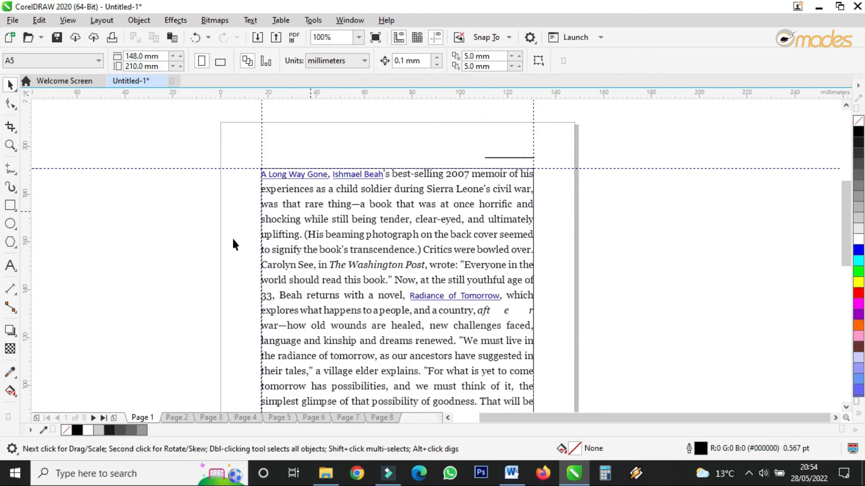
left_click(15, 147)
scroll(312, 163, "down", 2)
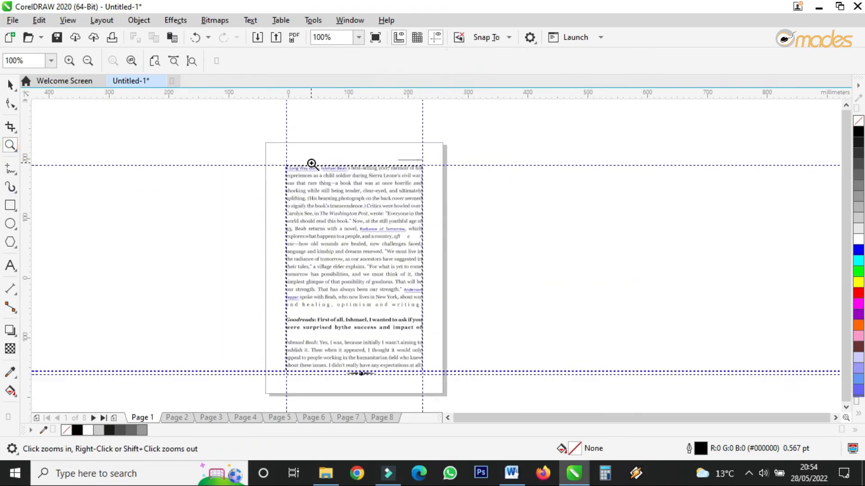
left_click_drag(283, 148, 384, 283)
Review pages 1 through 7 one after another in full-screen preview.
left_click(376, 37)
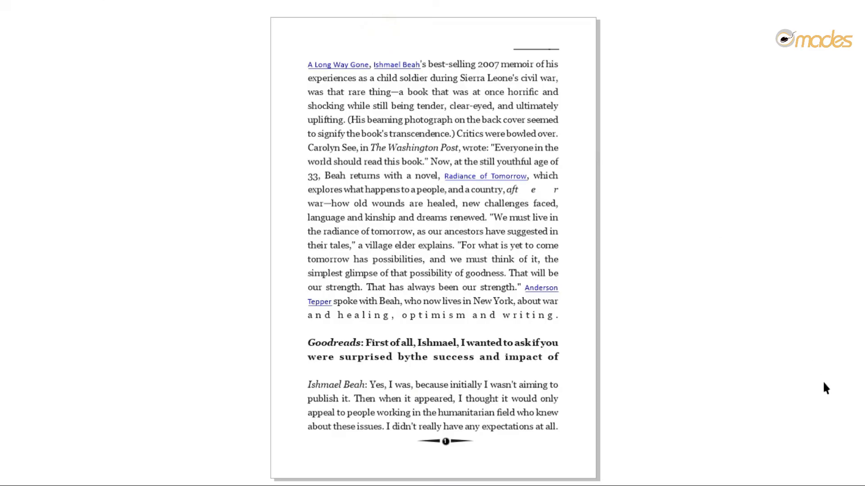
key("Page_Down")
key("Page_Down")
key("Page_Down")
key("Page_Down")
key("Page_Down")
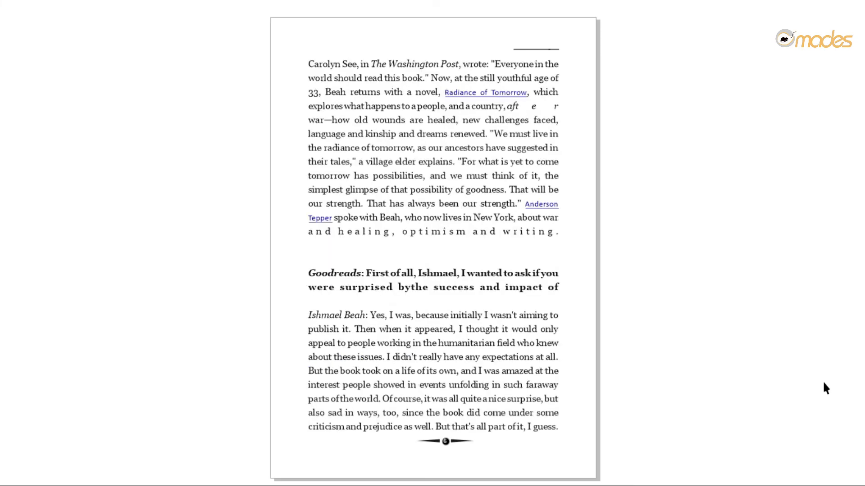
key("Page_Down")
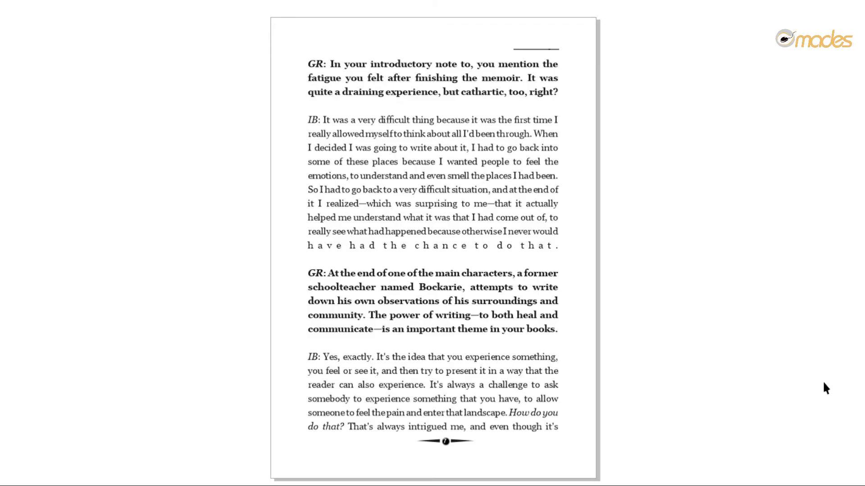
Preview page 8 full screen, and return to the editing view with the Pick tool active.
key("Page_Down")
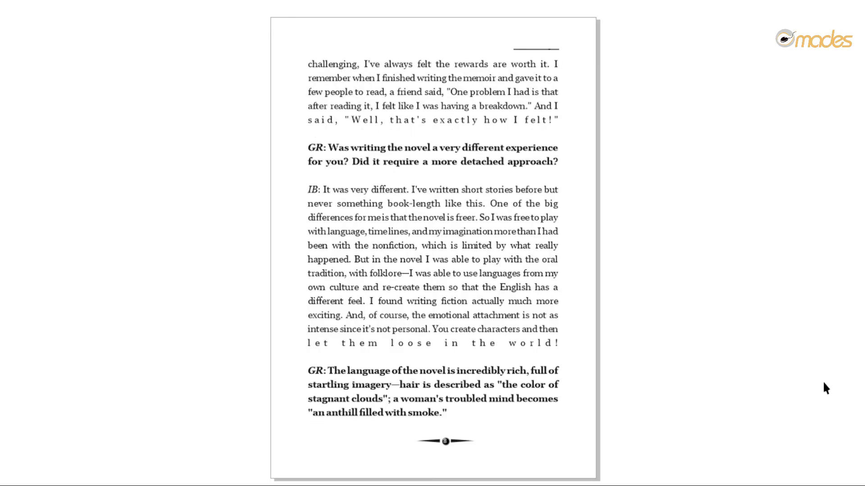
key("Escape")
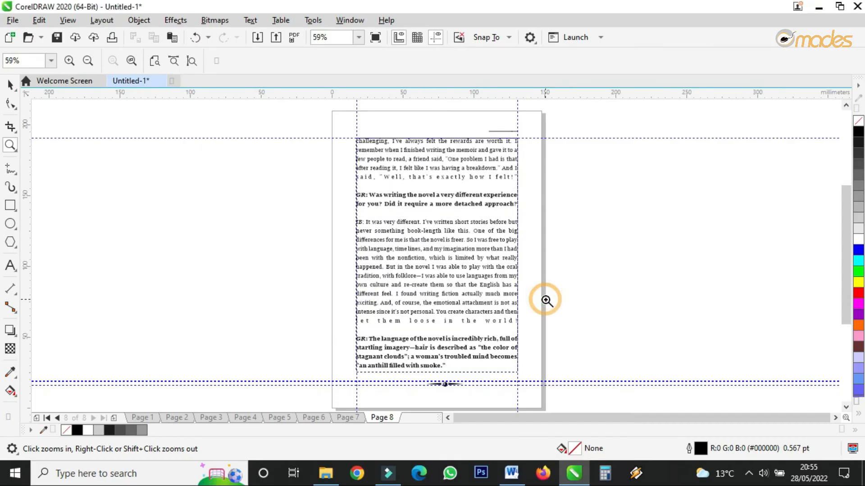
left_click(9, 84)
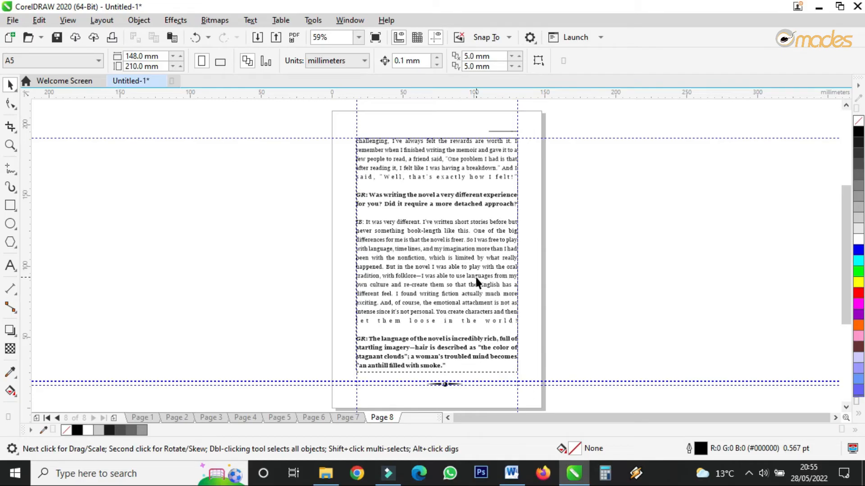
Open the print settings with Microsoft Print to PDF as the printer, and check the print layout options.
left_click(14, 21)
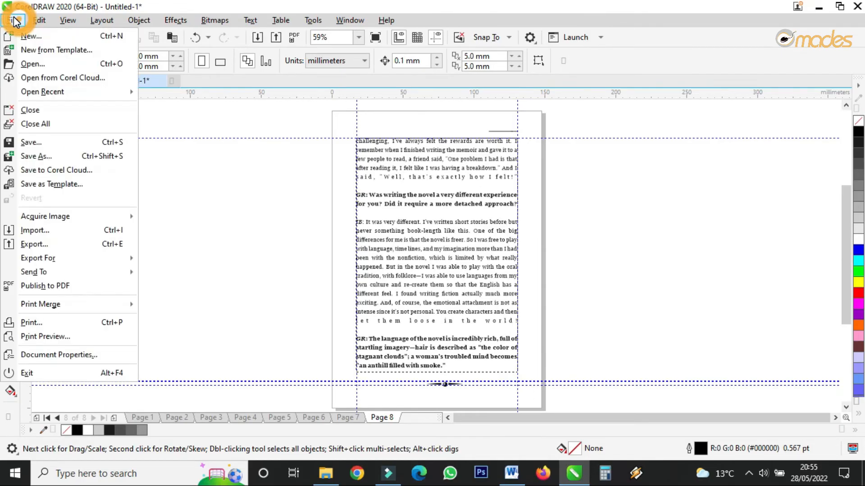
left_click(34, 323)
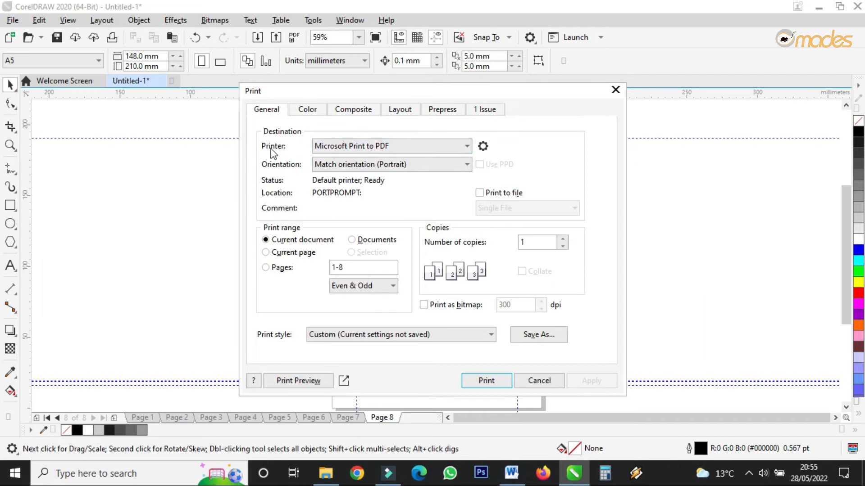
left_click(359, 148)
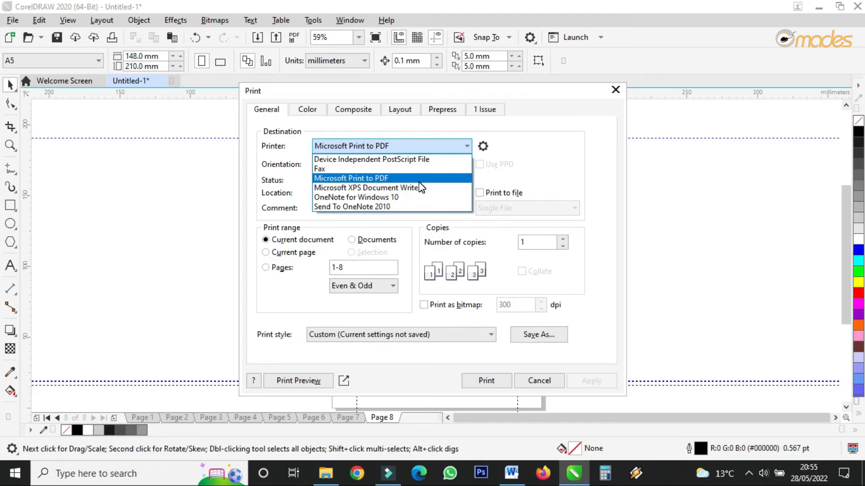
left_click(419, 182)
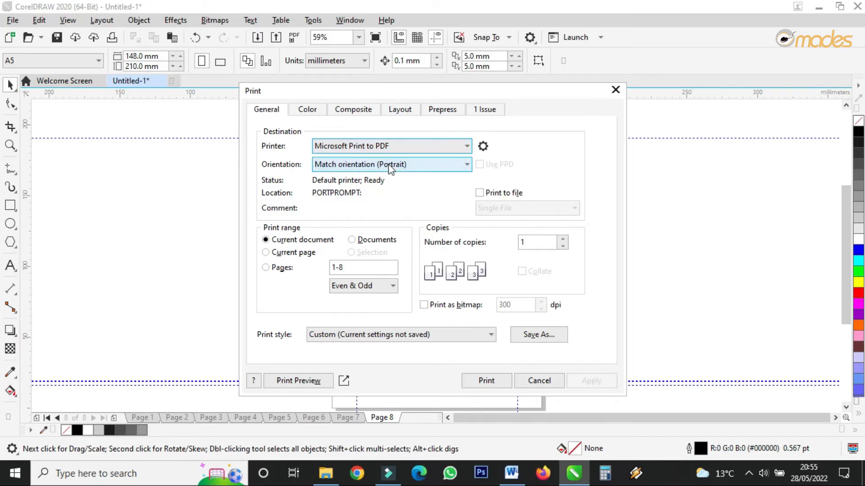
left_click(369, 149)
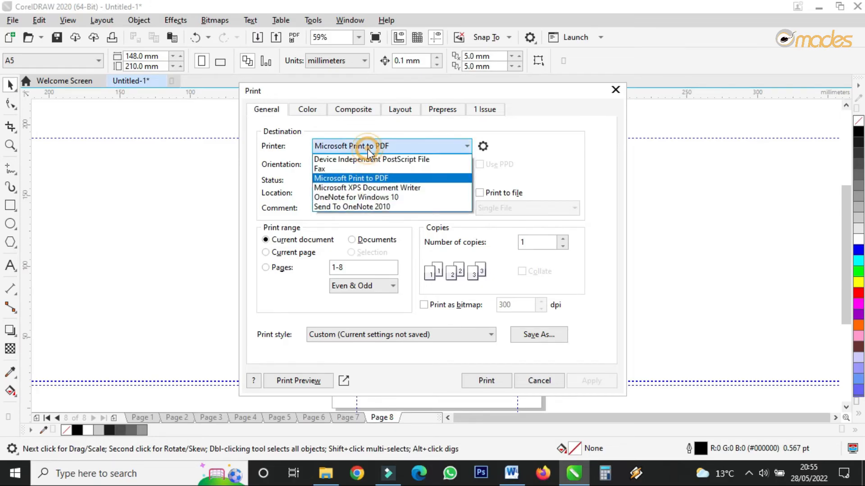
left_click(365, 179)
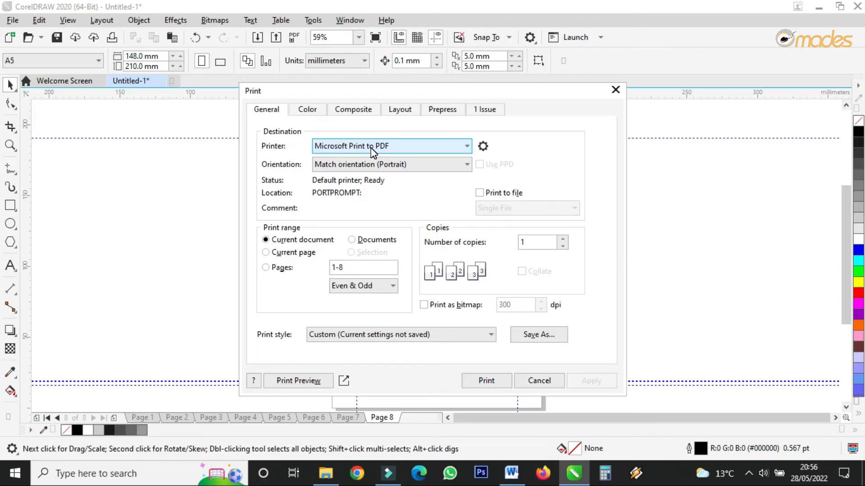
left_click(402, 110)
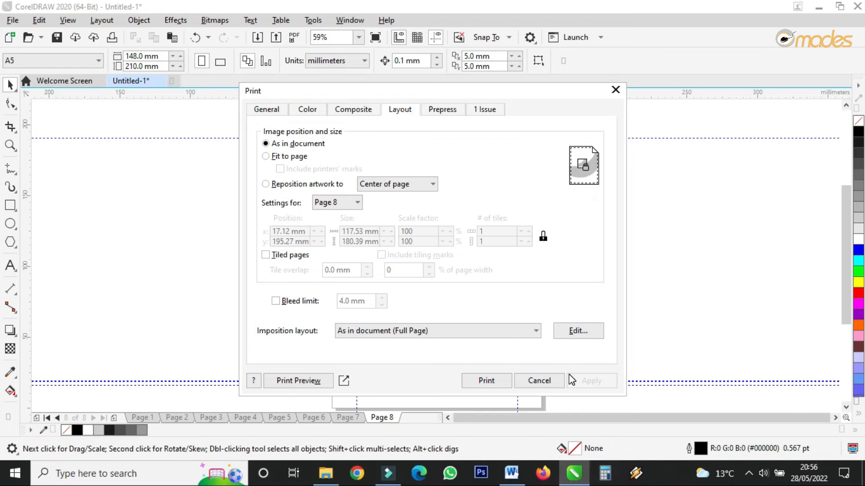
left_click(271, 110)
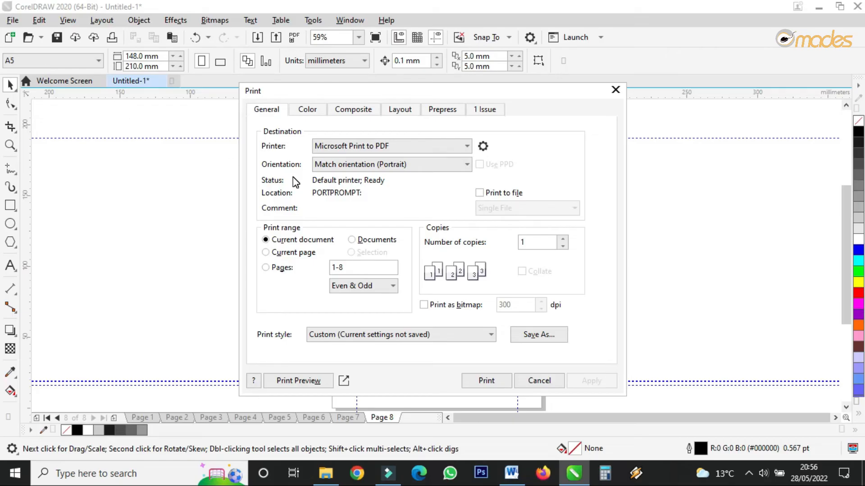
Open the PDF printer's document properties and choose Portrait orientation.
left_click(483, 146)
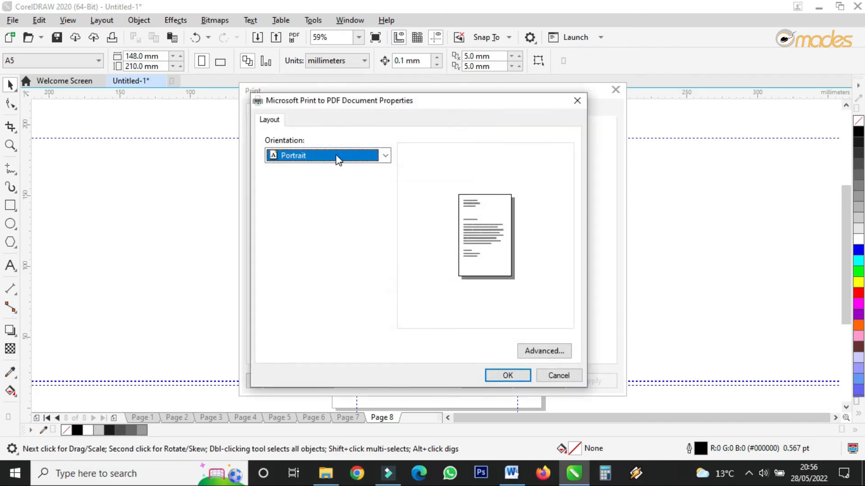
left_click(336, 155)
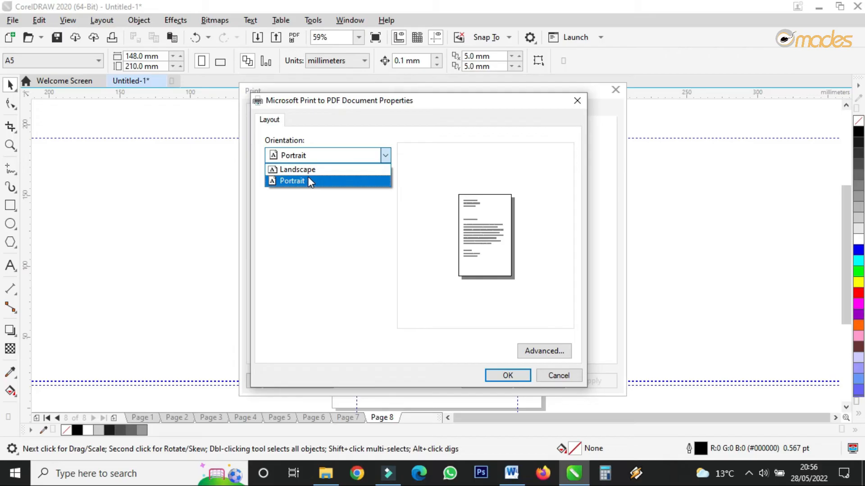
key("Up")
left_click(308, 181)
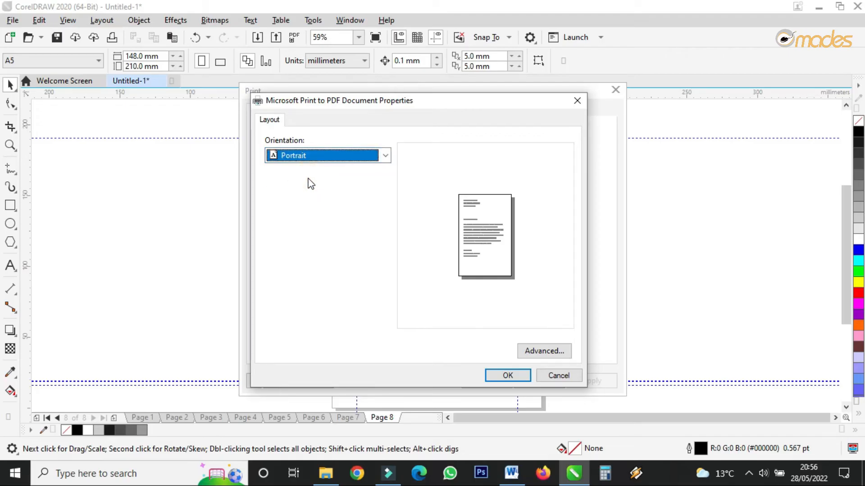
left_click(331, 156)
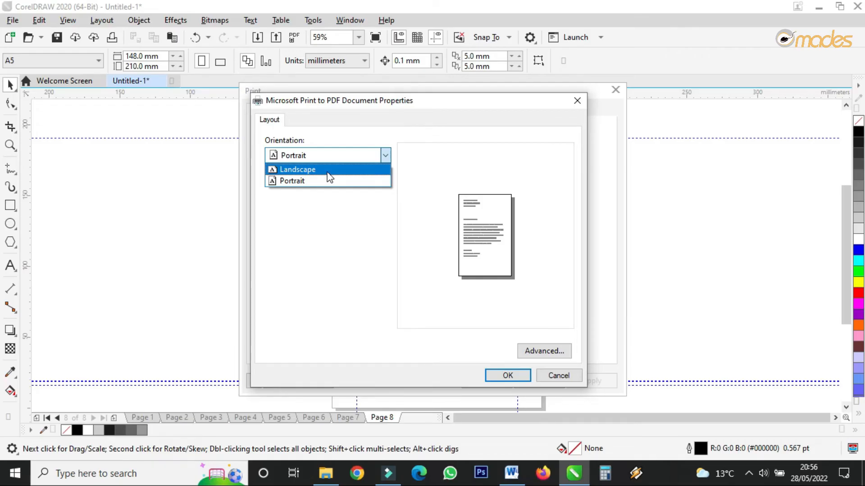
left_click(325, 181)
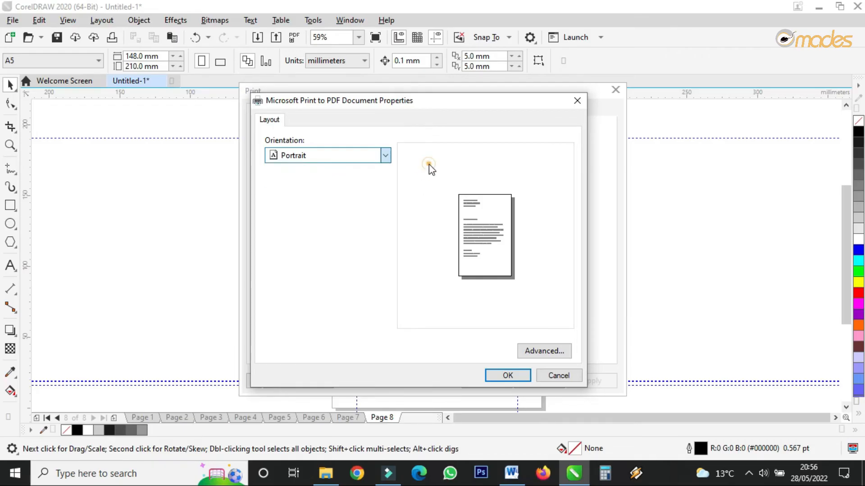
Set the PDF printer's paper size to A5 and apply the print settings.
left_click(546, 352)
left_click(385, 144)
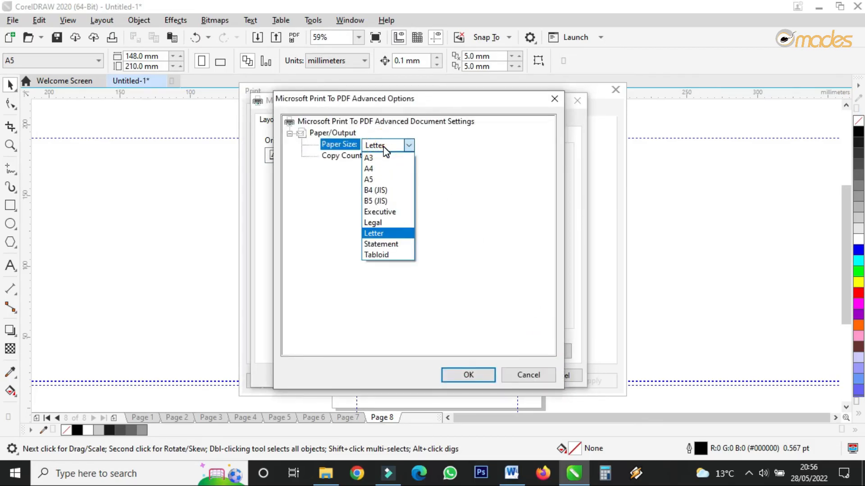
left_click(377, 182)
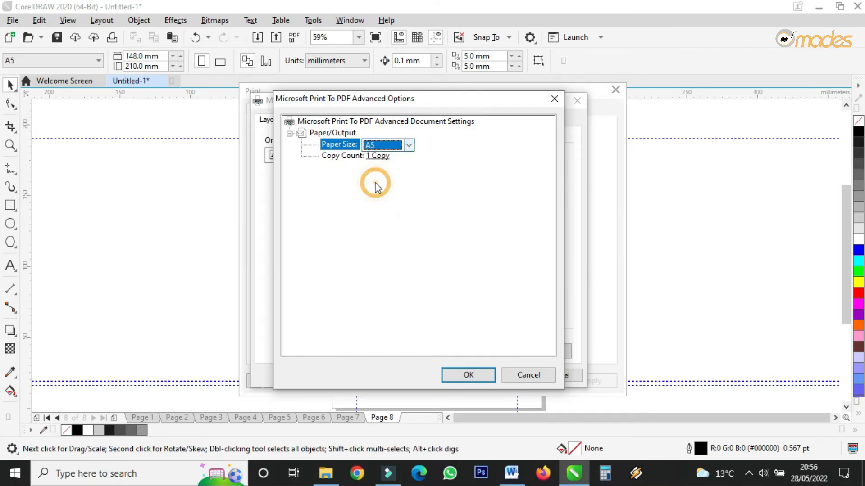
left_click(479, 381)
left_click(512, 376)
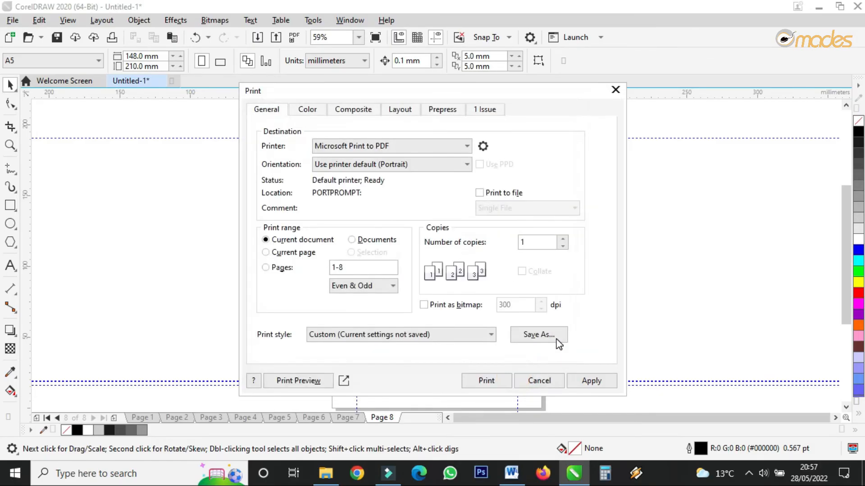
left_click(591, 380)
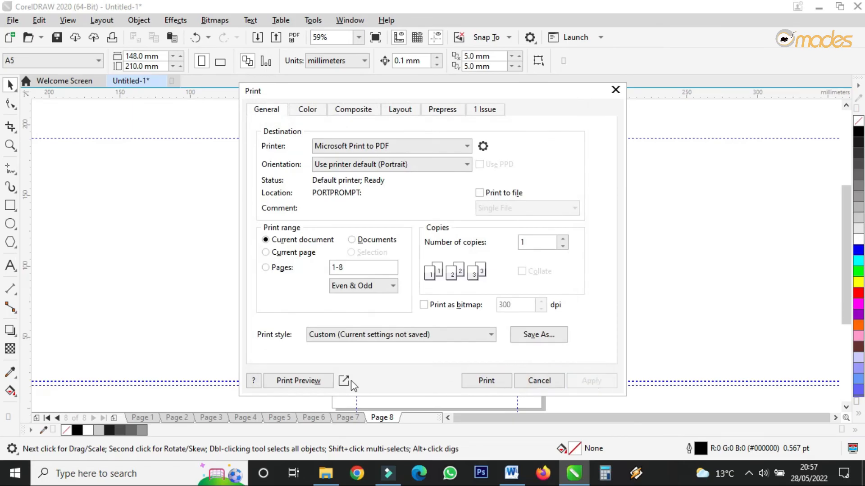
Examine page 8's text, header and page number up close in the print preview, and return to the print settings.
left_click(314, 385)
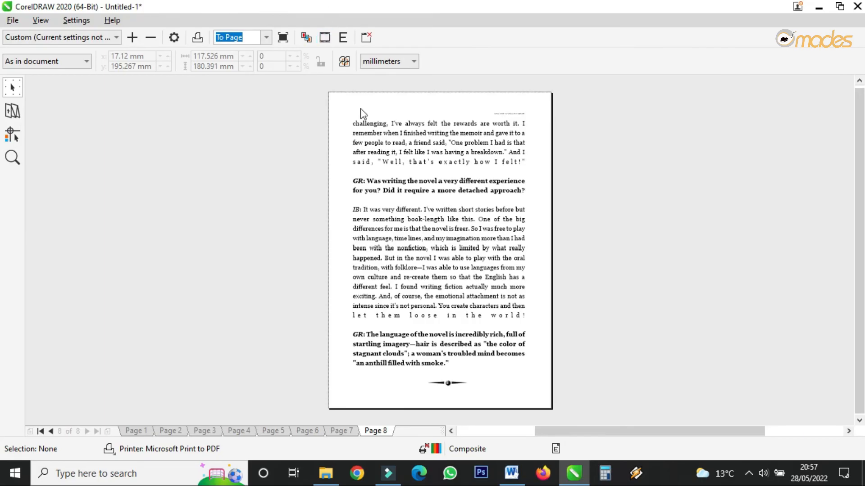
scroll(444, 199, "up", 5)
mouse_move(860, 225)
left_mouse_down()
mouse_move(860, 108)
mouse_move(860, 356)
left_mouse_up()
scroll(471, 276, "down", 5)
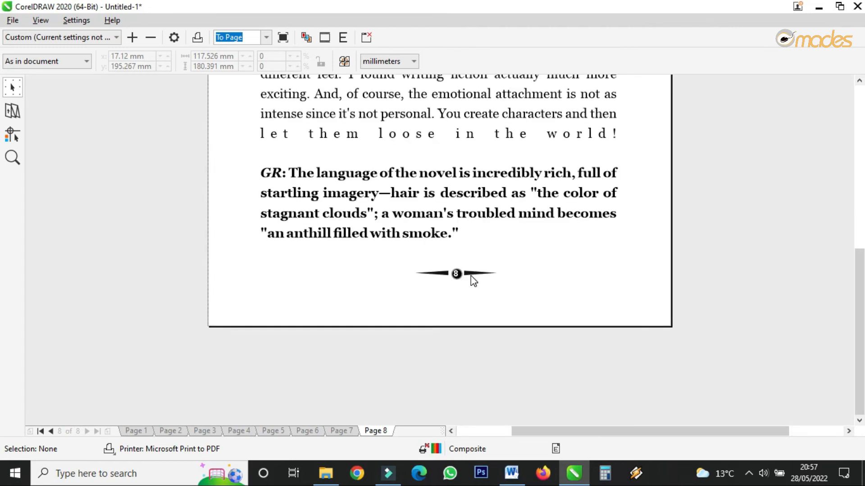
left_click(12, 157)
left_click(465, 119)
left_click(392, 353)
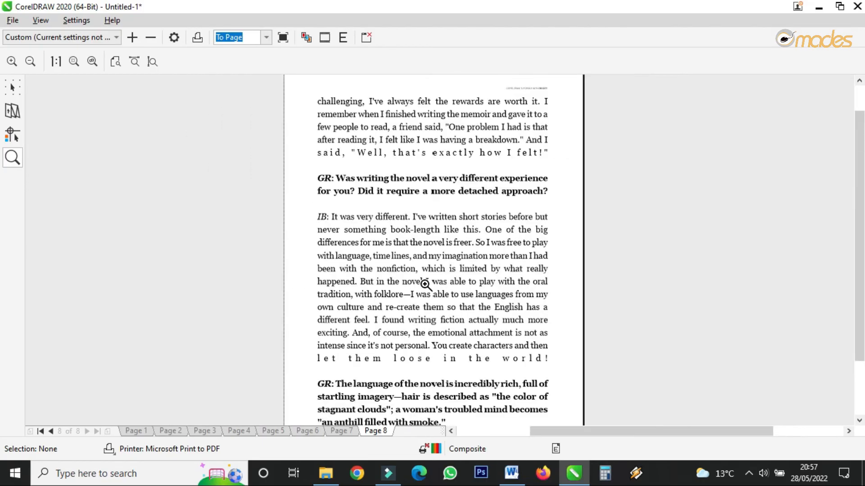
scroll(425, 284, "down", 1)
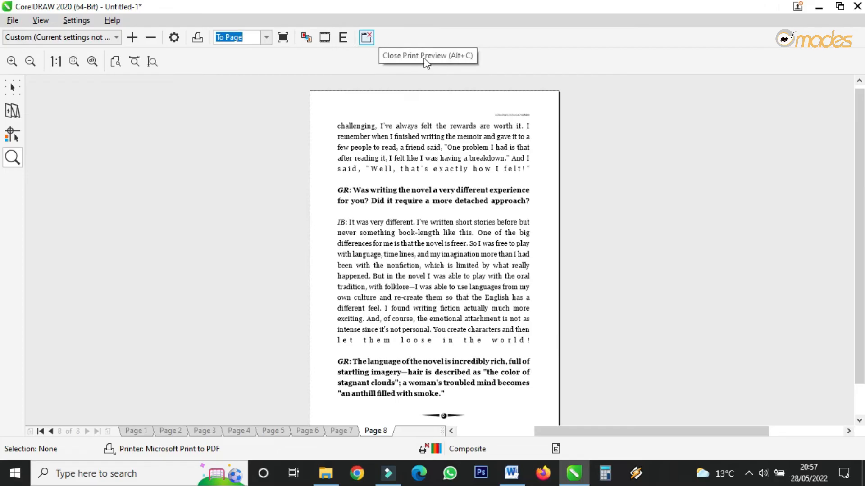
scroll(861, 220, "down", 1)
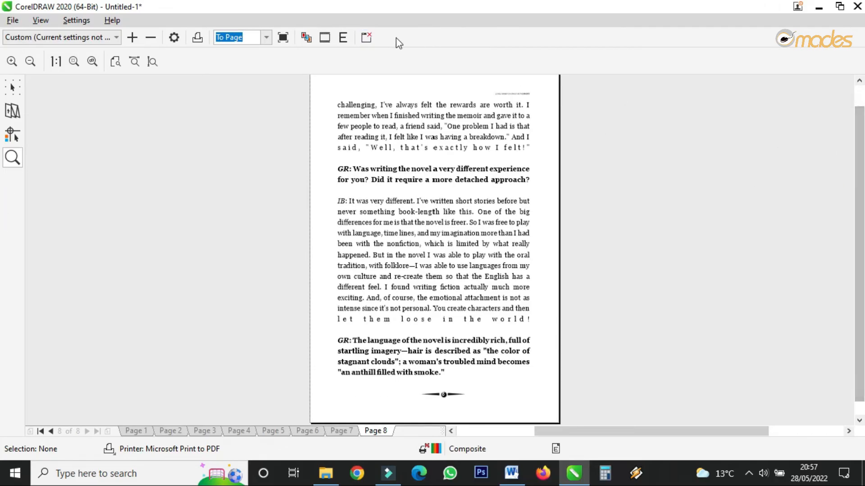
left_click(365, 40)
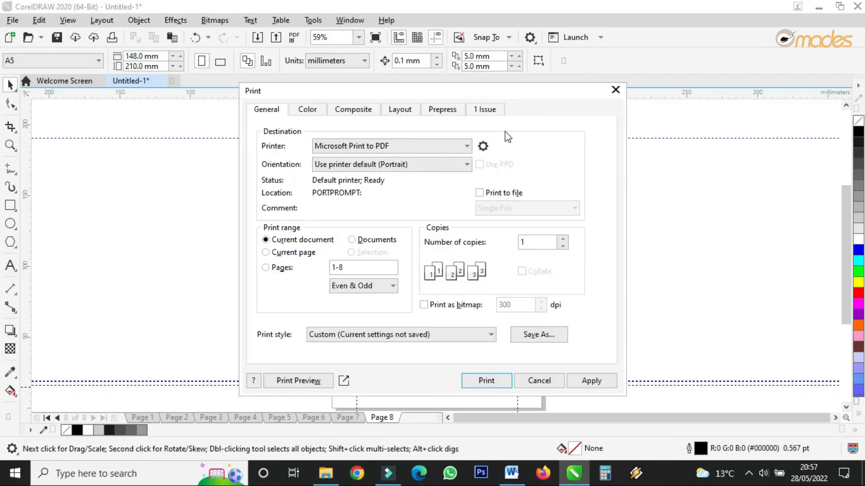
Apply the print settings, reopen the print preview and set the imposition layout to Booklet.
left_click(412, 110)
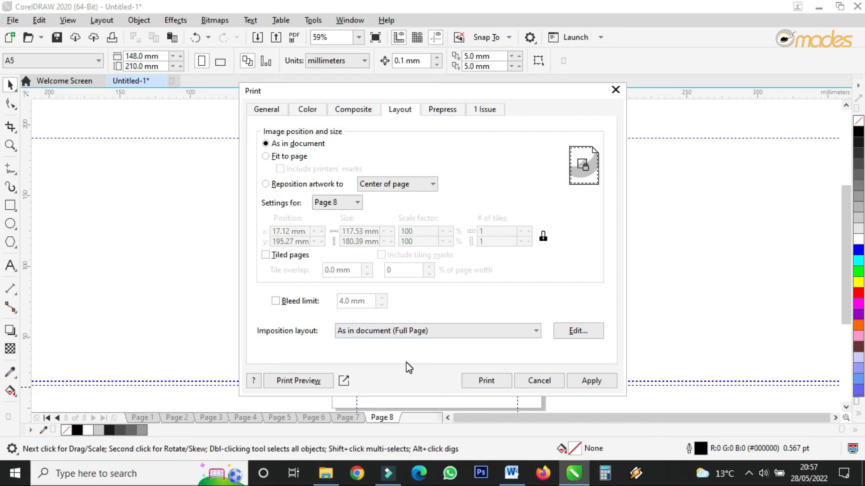
left_click(593, 382)
left_click(299, 382)
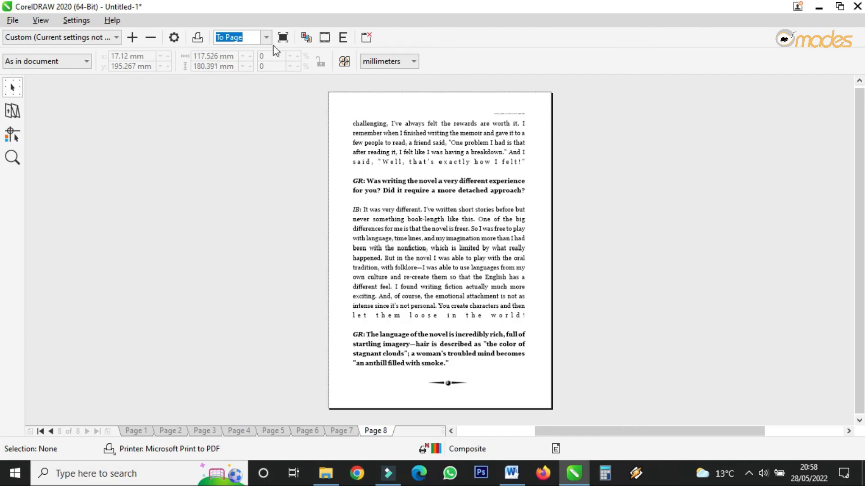
left_click(175, 37)
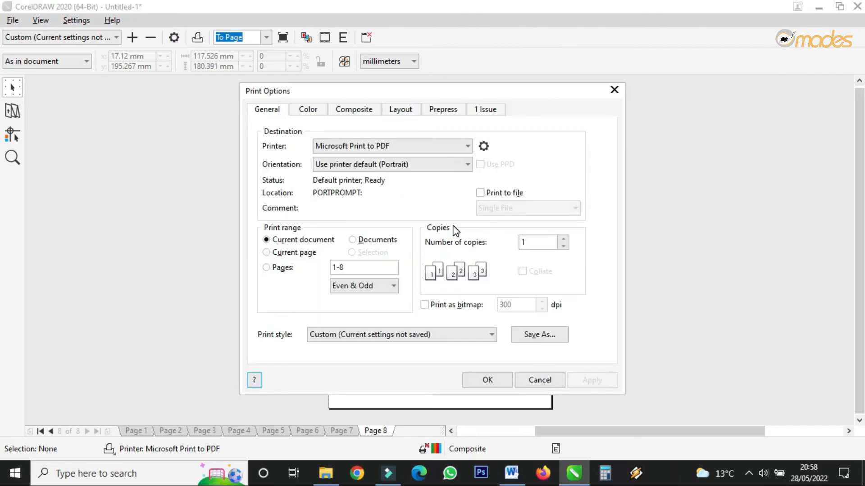
left_click(407, 111)
left_click(385, 332)
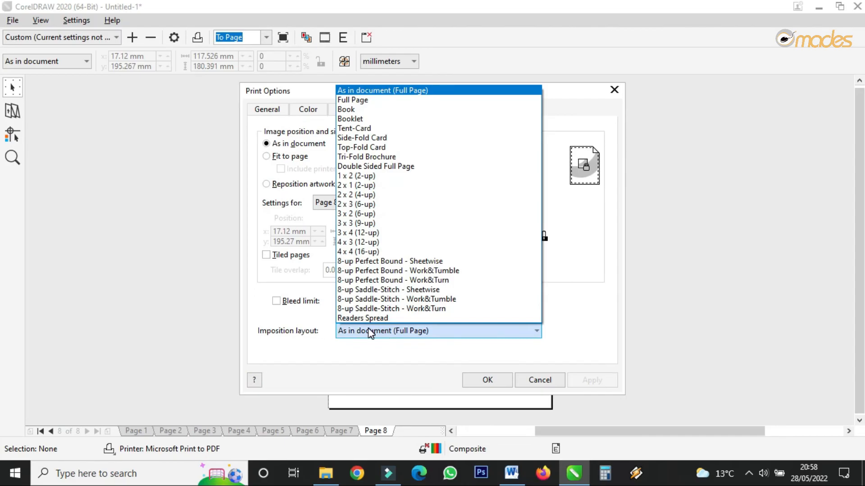
left_click(364, 118)
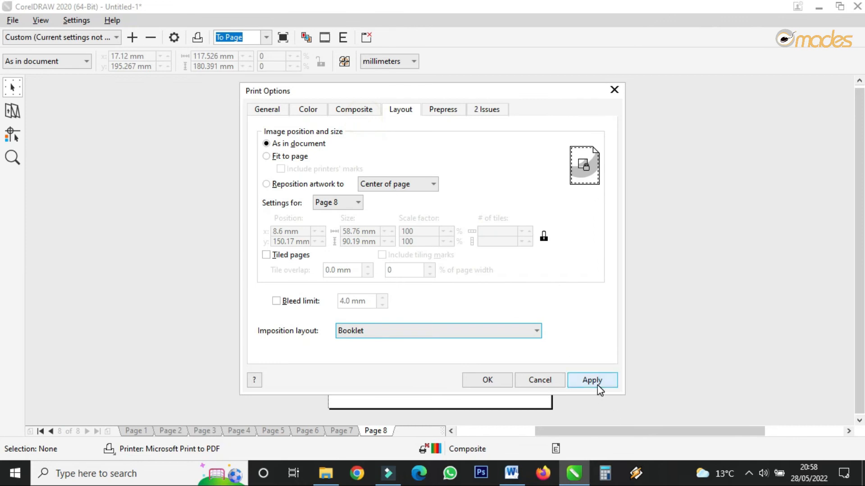
left_click(593, 381)
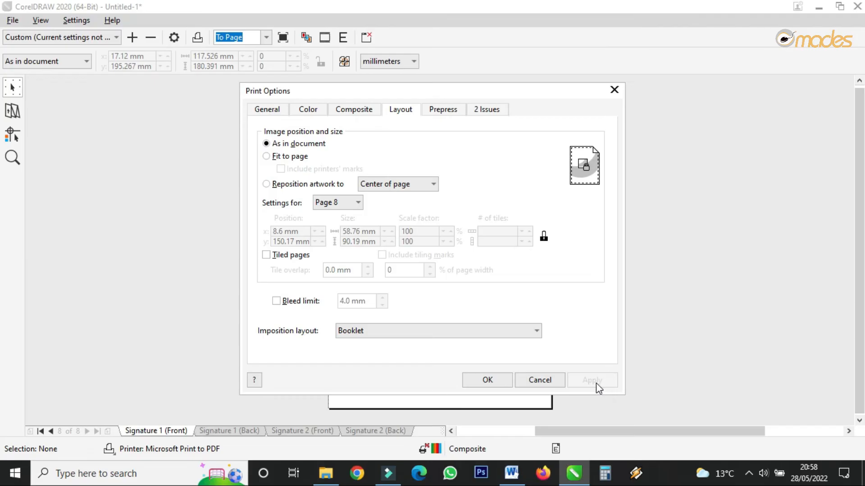
left_click(487, 380)
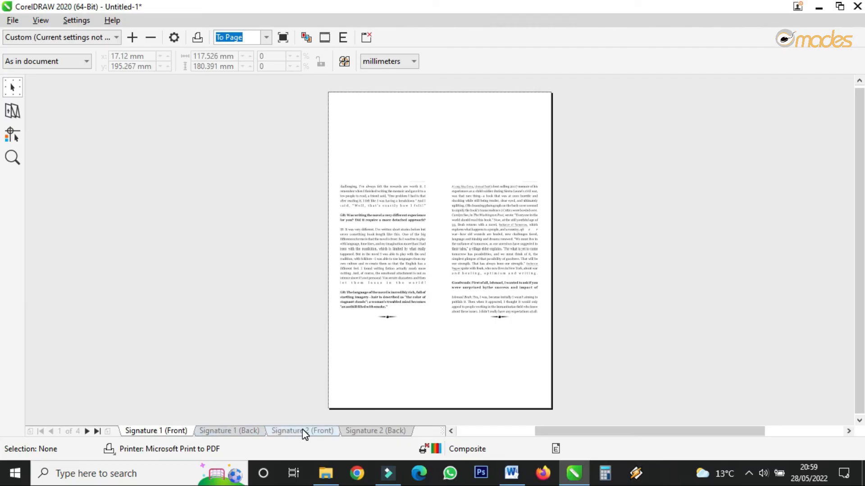
Review the booklet sheets in the print preview: Signature 1 (Back), Signature 2 (Front) and Signature 2 (Back).
left_click(259, 432)
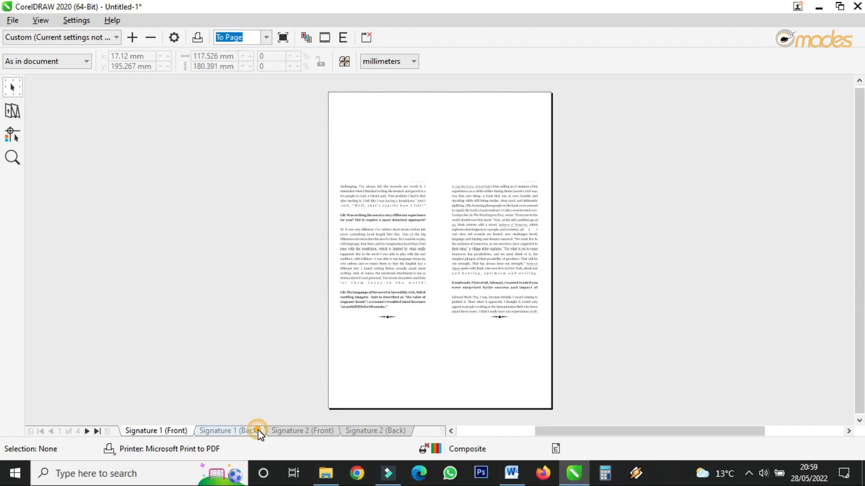
left_click(282, 432)
left_click(345, 432)
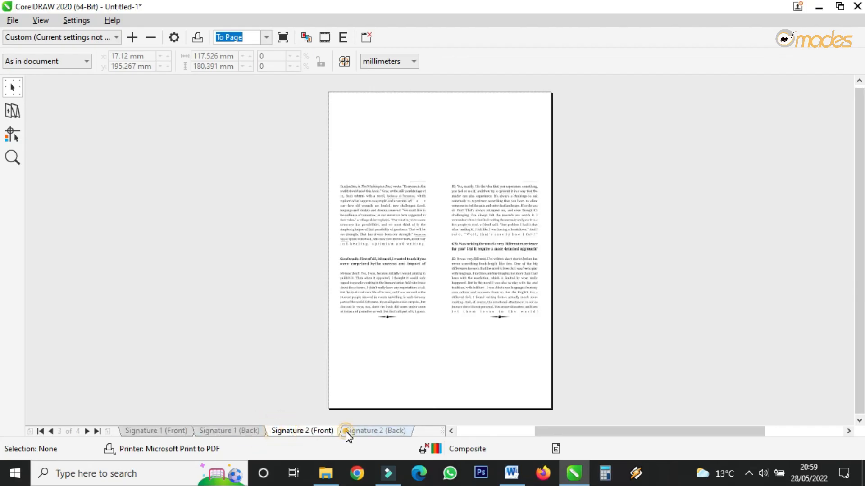
Reload the print preview and set the PDF printer's orientation to Landscape in its document properties.
left_click(366, 37)
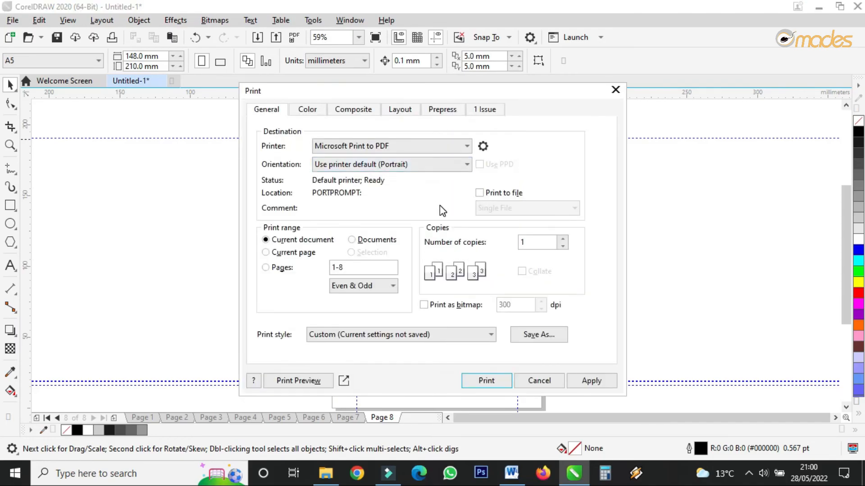
left_click(288, 382)
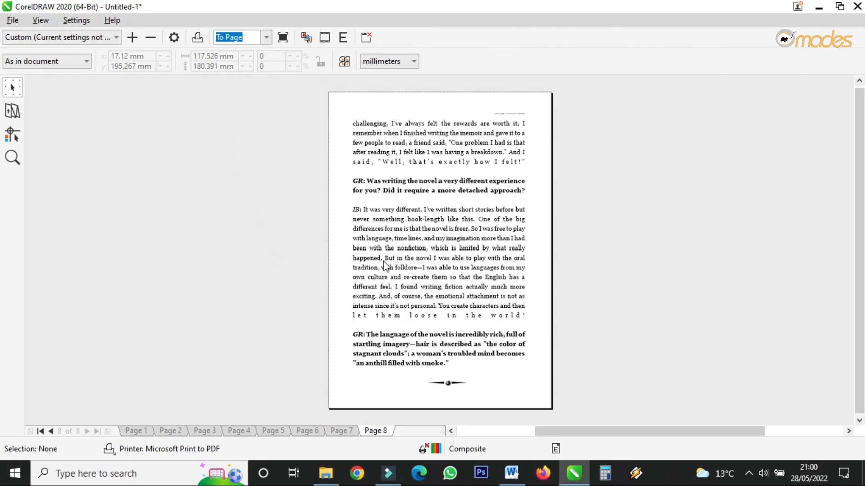
left_click(173, 37)
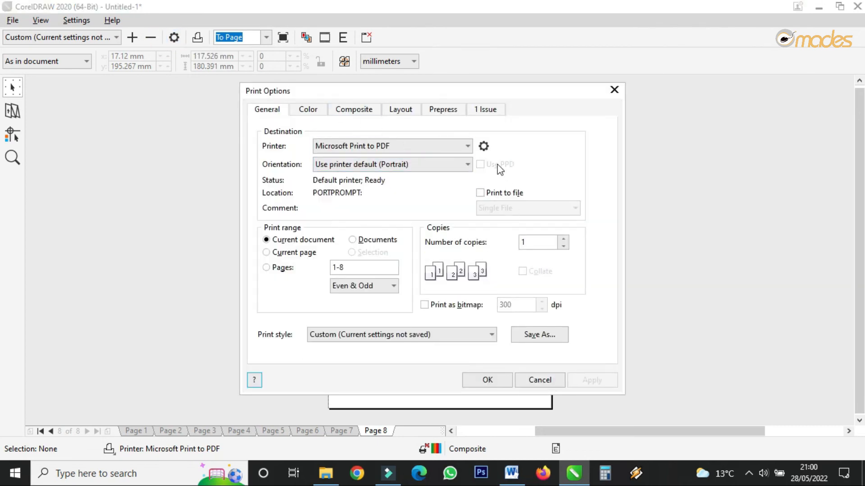
left_click(484, 146)
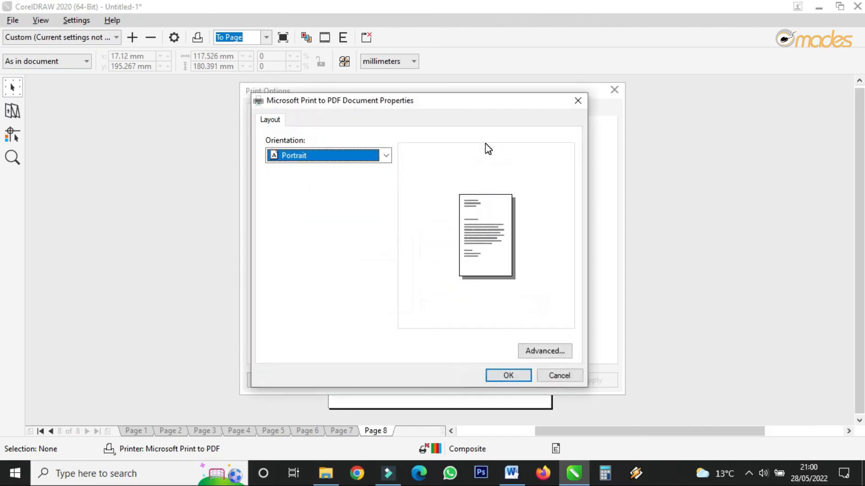
left_click(335, 152)
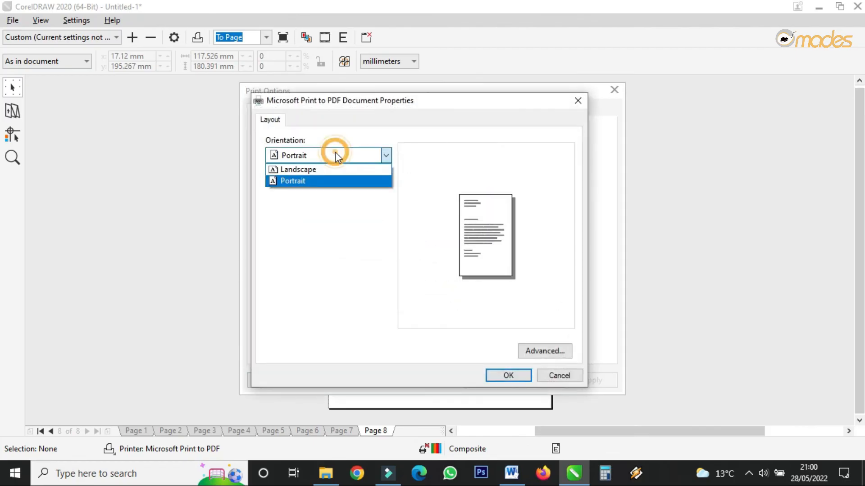
left_click(318, 168)
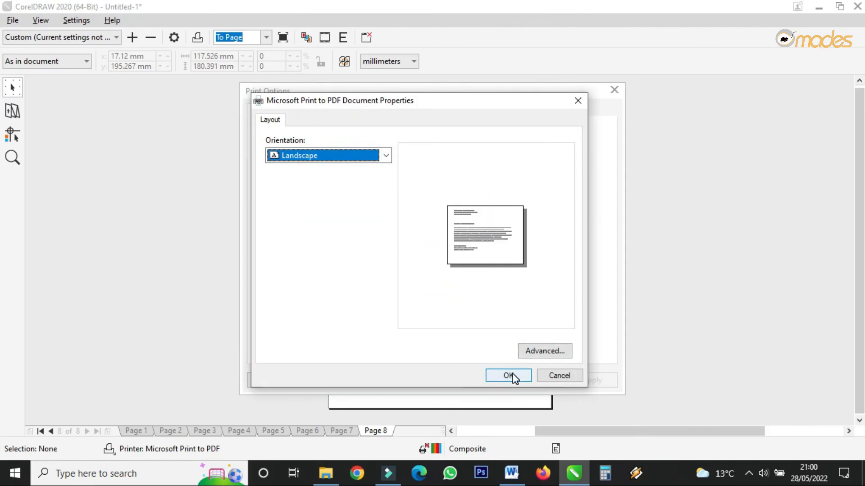
Set the PDF printer's paper size to A4 and apply the print settings.
left_click(525, 350)
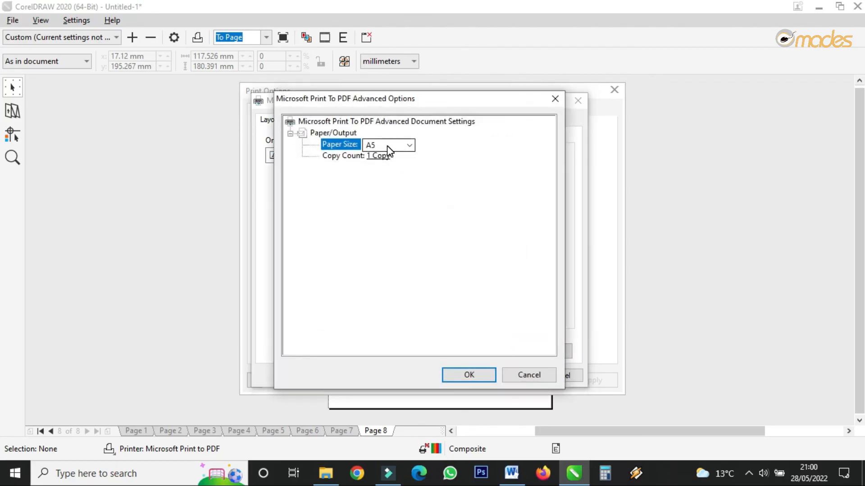
left_click(388, 146)
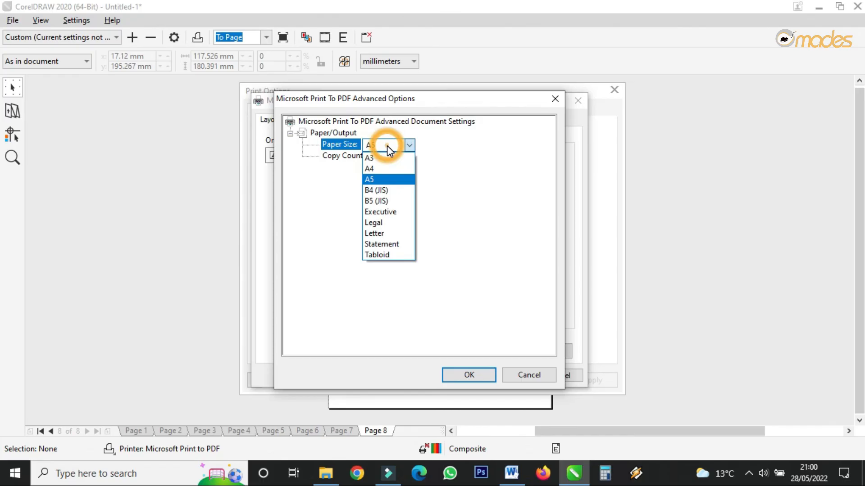
left_click(379, 169)
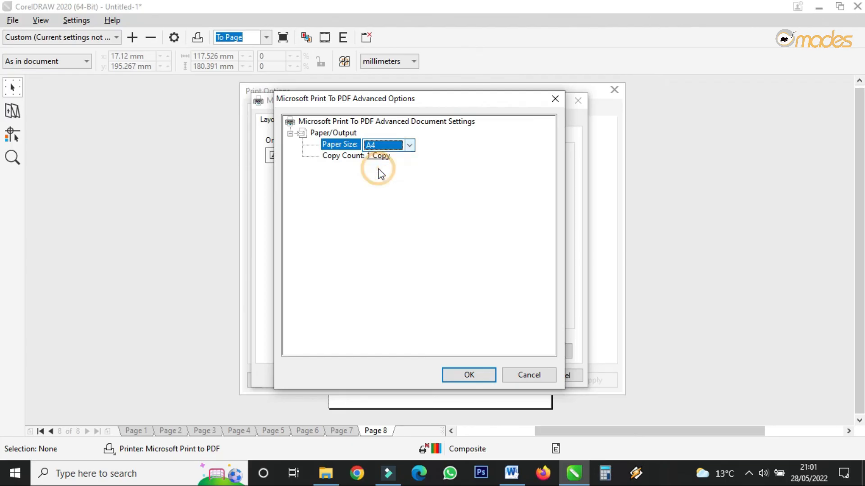
left_click(469, 376)
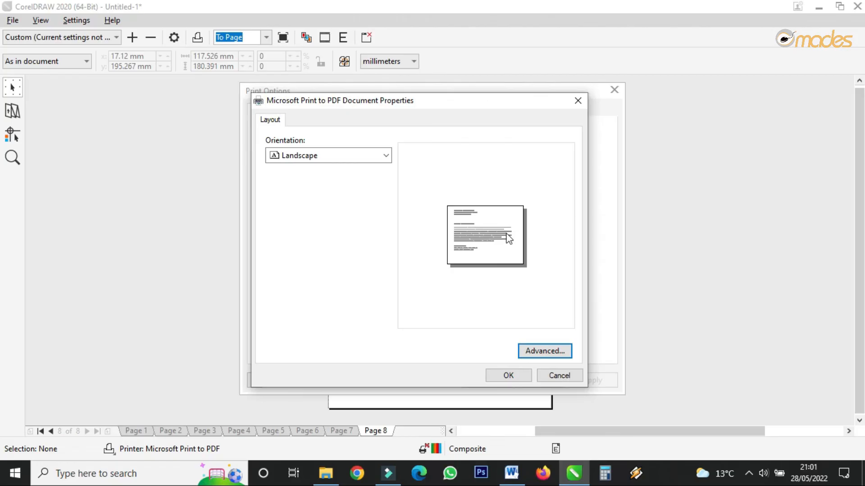
left_click(508, 378)
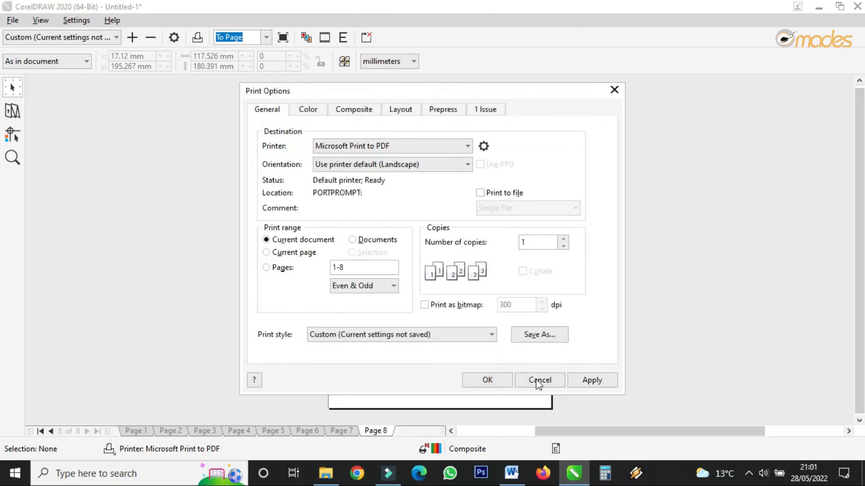
left_click(597, 379)
left_click(488, 380)
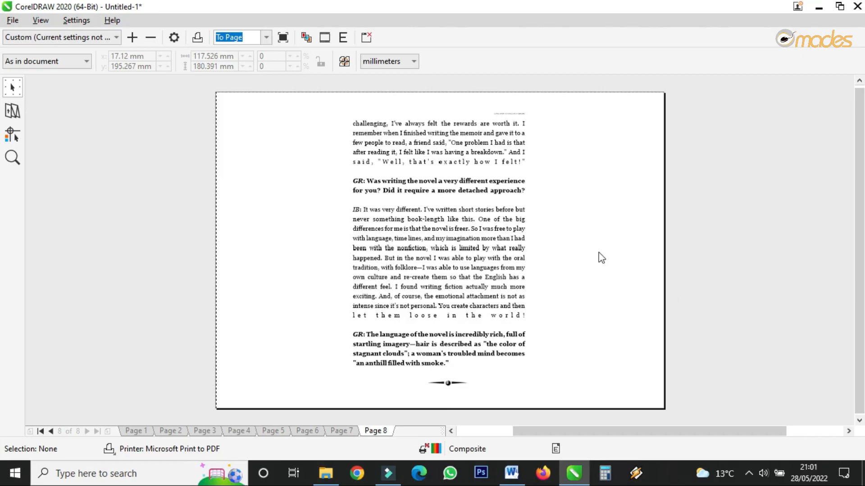
Set the imposition layout to Booklet in the print options and apply it to the preview.
left_click(174, 38)
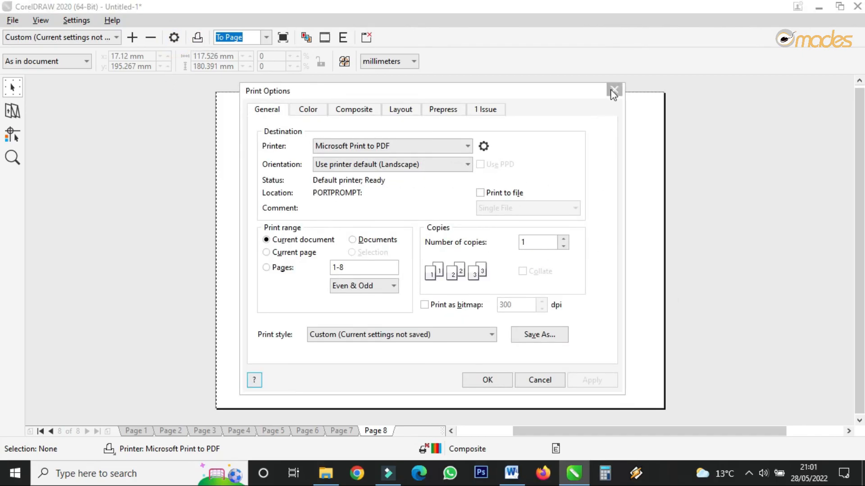
left_click(612, 91)
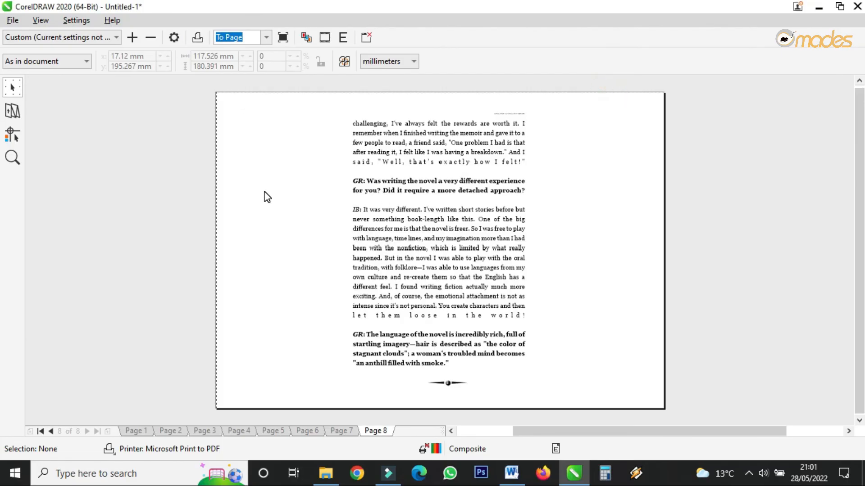
left_click(174, 38)
left_click(393, 110)
left_click(377, 336)
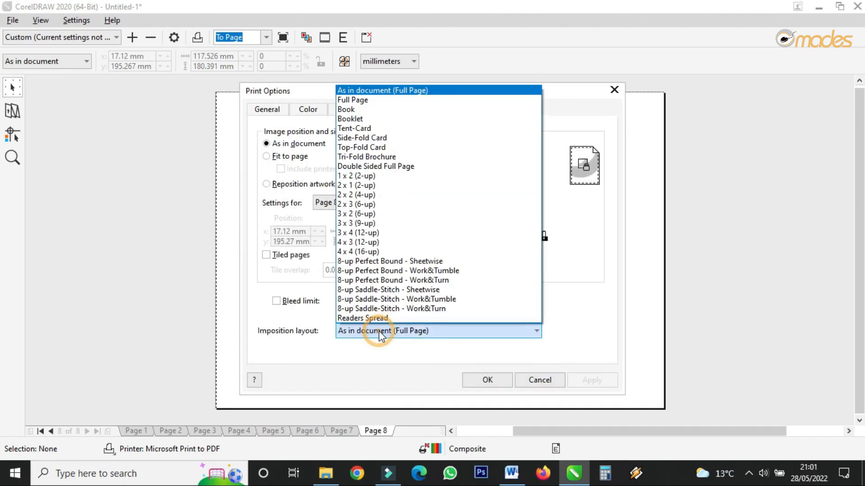
left_click(356, 120)
left_click(585, 382)
left_click(478, 382)
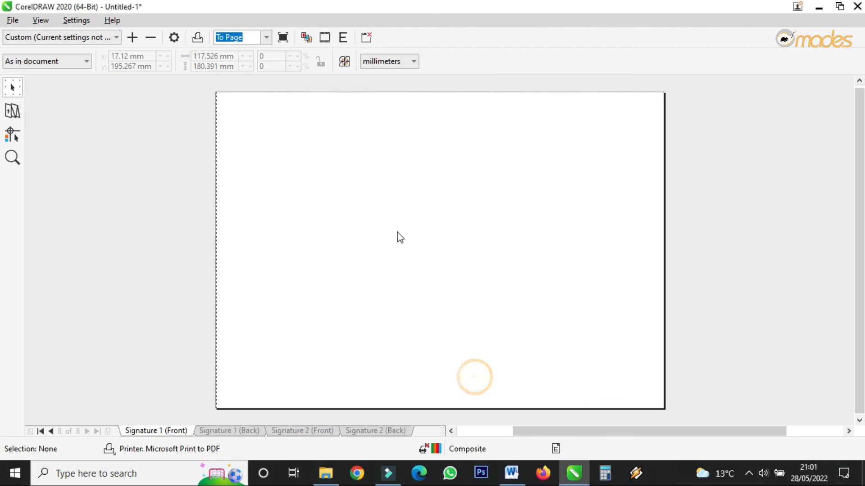
Try the Top center artwork placement on the booklet sheet and set the position to Center of page.
left_click(38, 64)
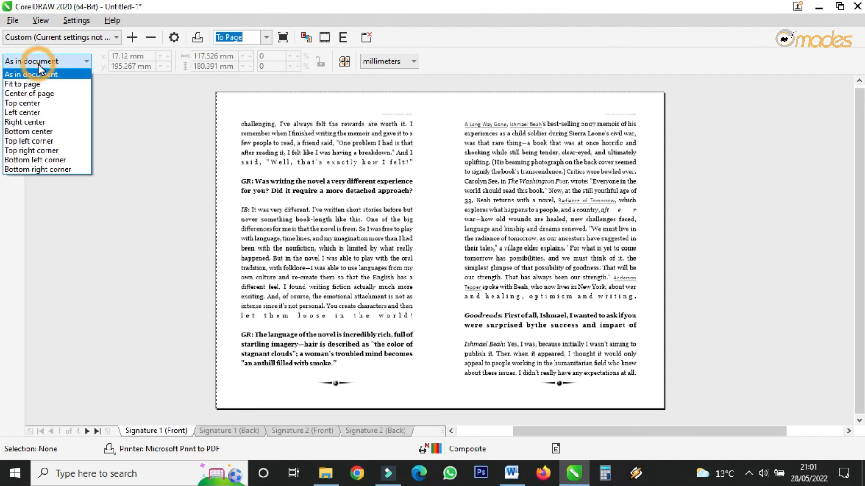
left_click(36, 94)
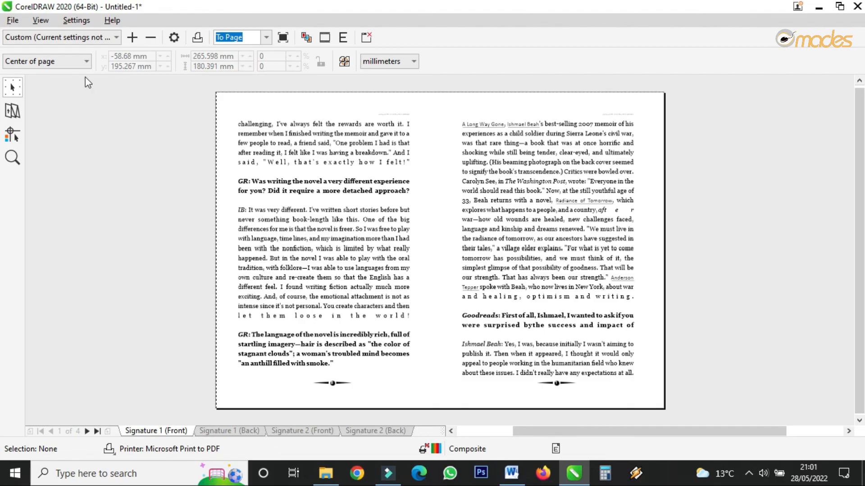
left_click(72, 61)
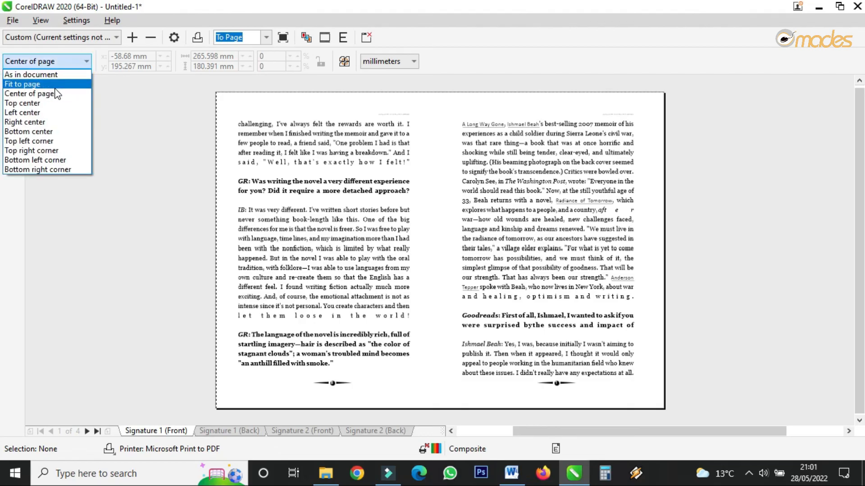
left_click(42, 103)
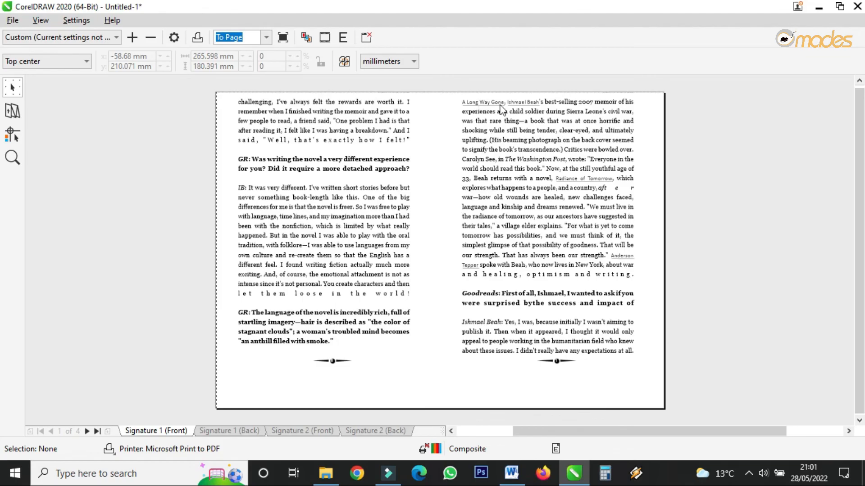
left_click(45, 61)
left_click(42, 94)
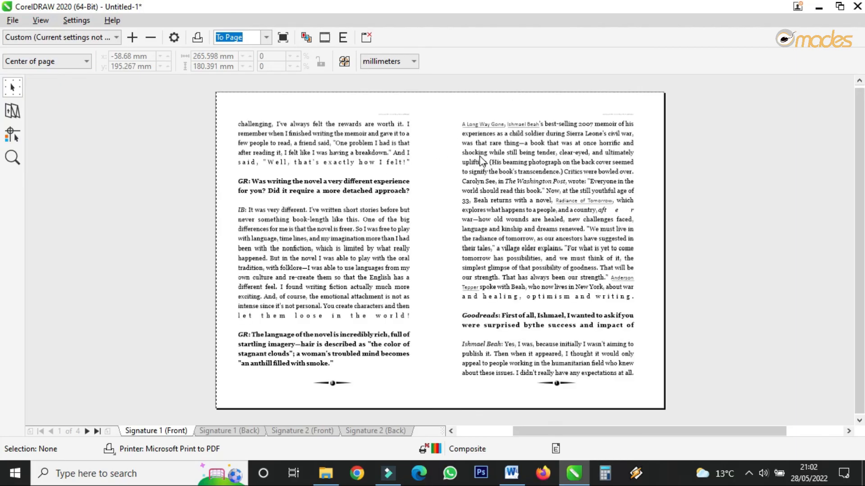
Examine Signature 1 (Front) in full-screen preview and zoom in on the page numbers at the foot of both pages.
left_click(283, 37)
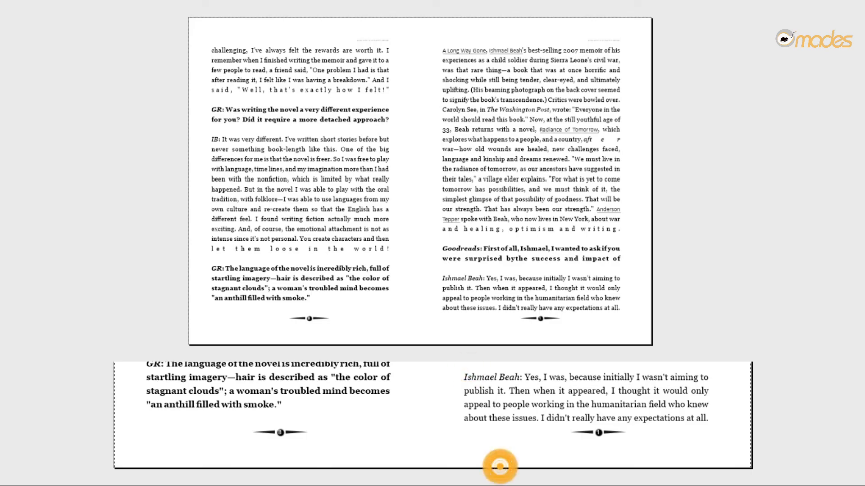
key("Escape")
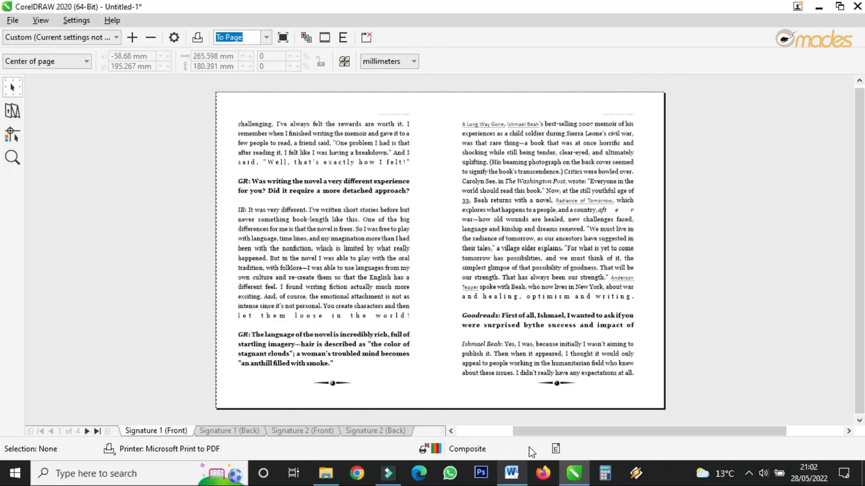
left_click(13, 157)
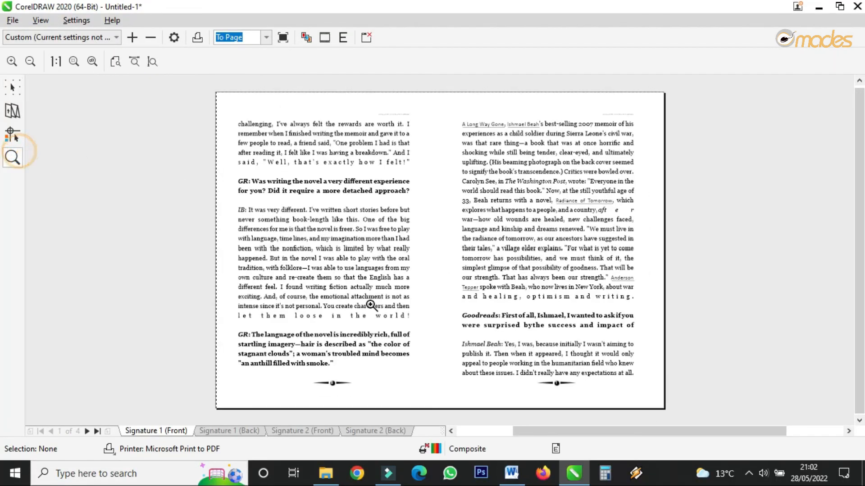
left_click(281, 349)
left_click(583, 325)
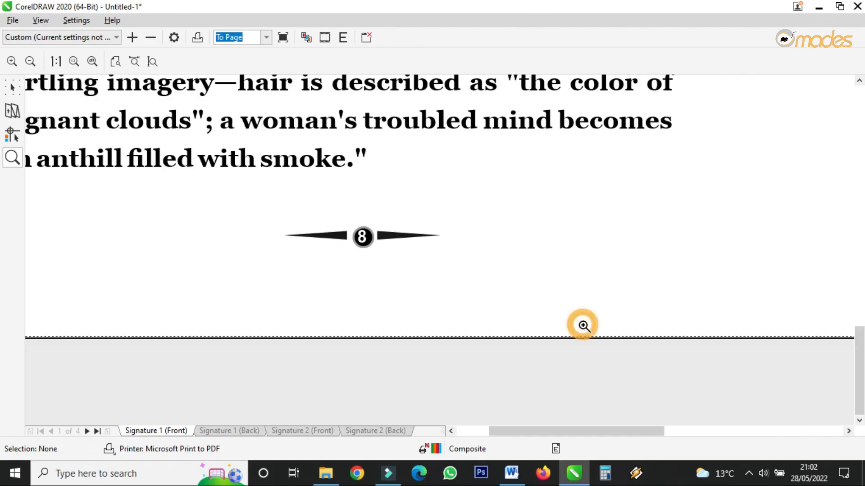
scroll(250, 328, "down", 5)
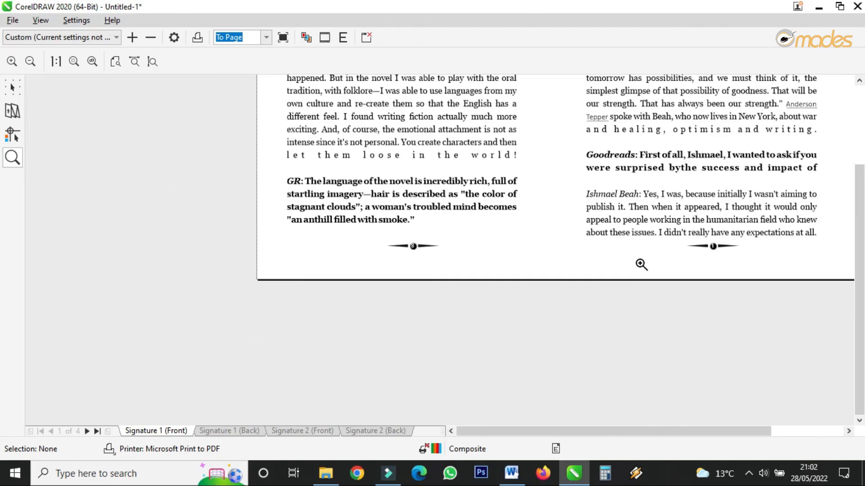
scroll(712, 243, "up", 1)
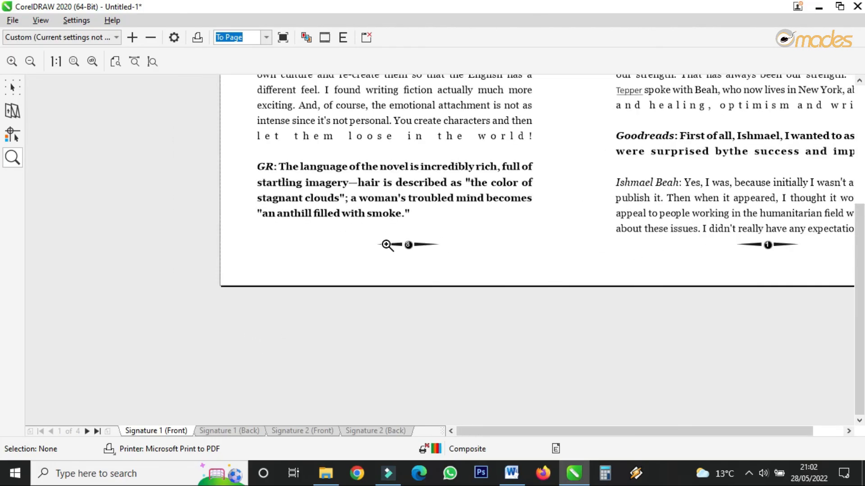
left_click(732, 229)
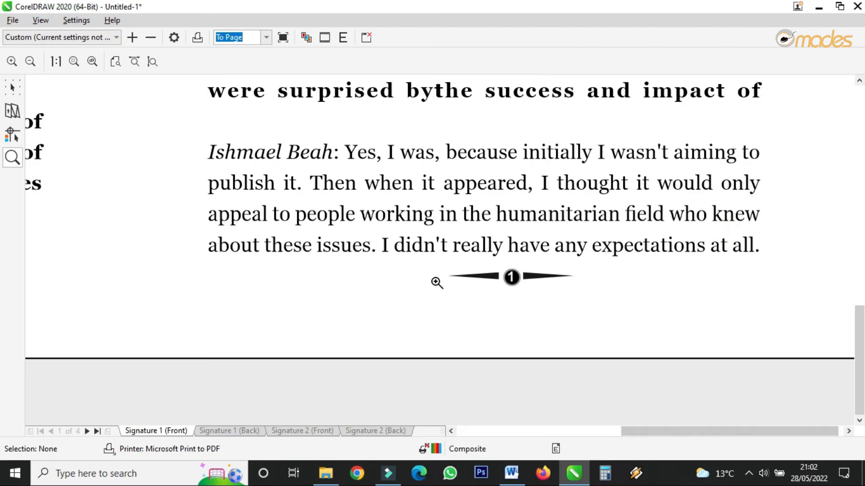
scroll(599, 293, "down", 2)
left_click_drag(65, 208, 515, 367)
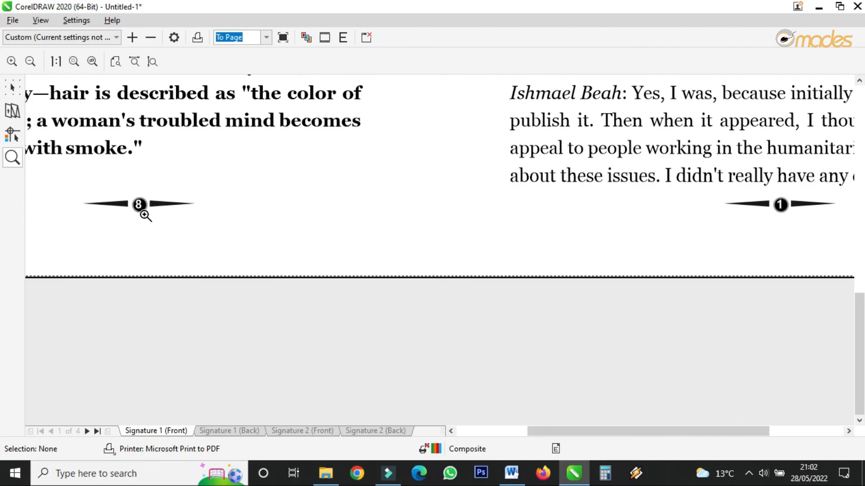
Check the page-number pairs on Signature 1 (Back), Signature 2 (Front) and Signature 2 (Back) up close.
left_click(255, 431)
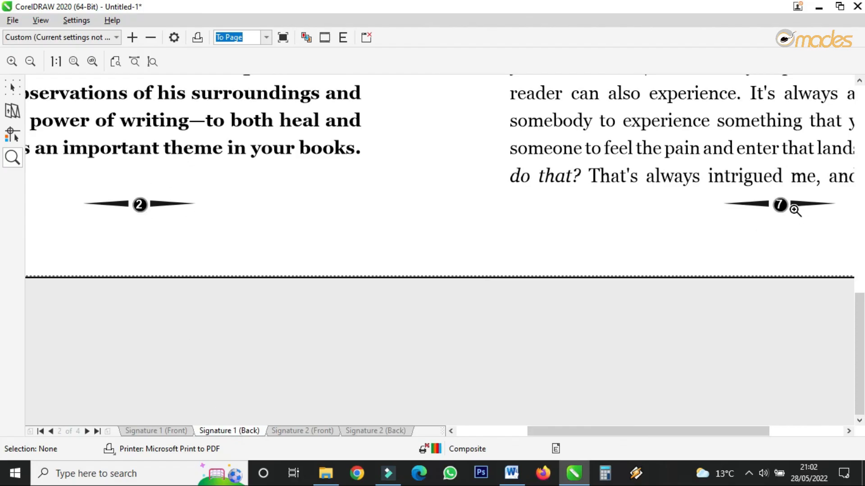
left_click(315, 430)
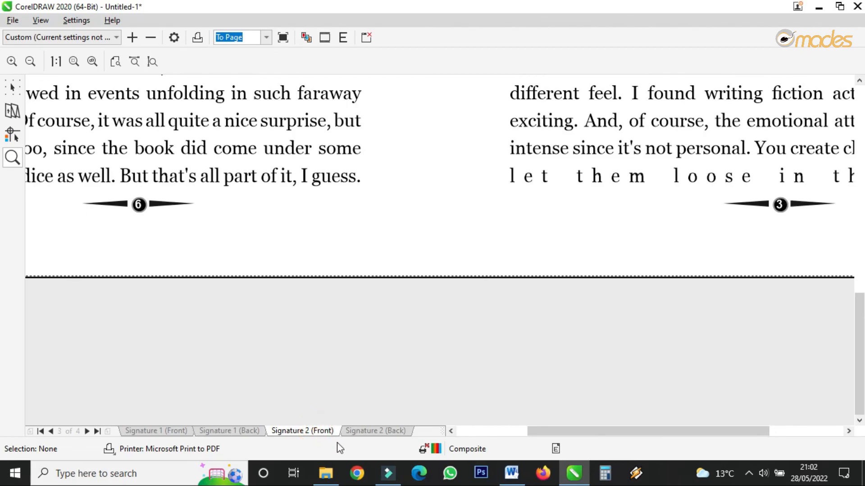
left_click(373, 431)
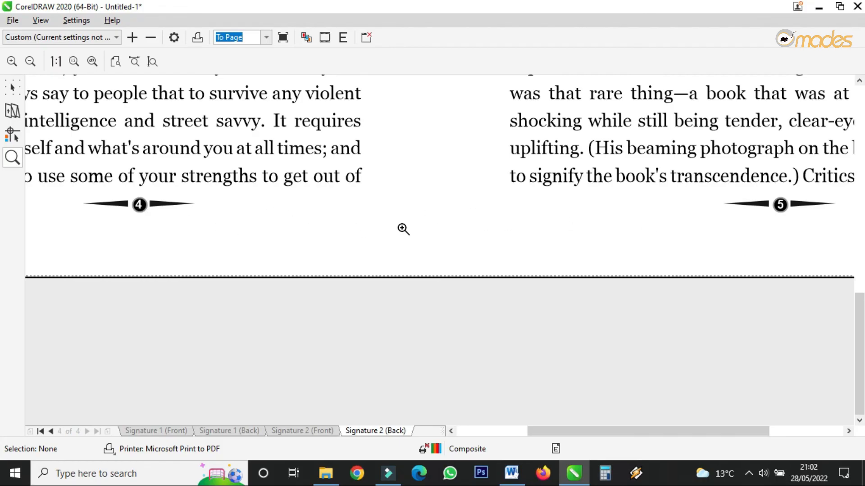
right_click(392, 264)
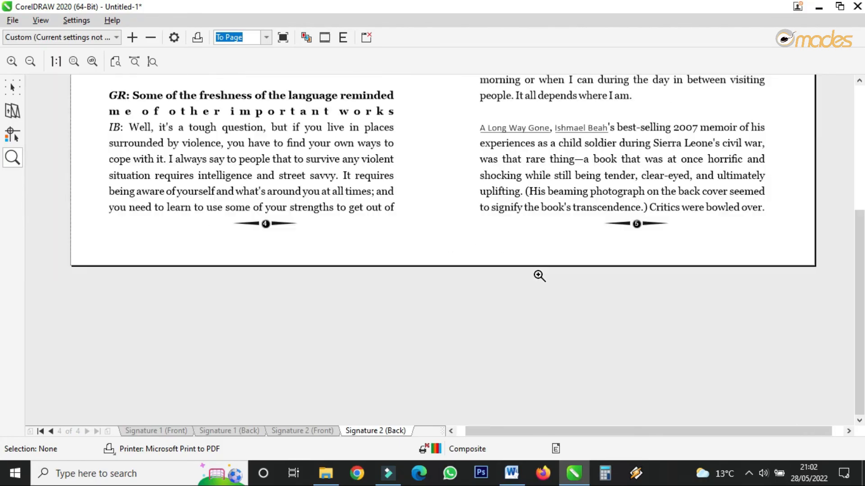
left_click(560, 252)
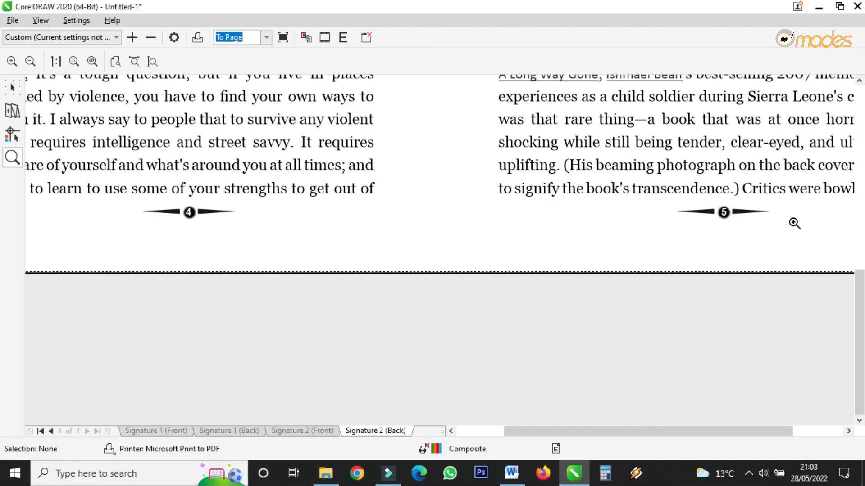
right_click(237, 388)
right_click(366, 346)
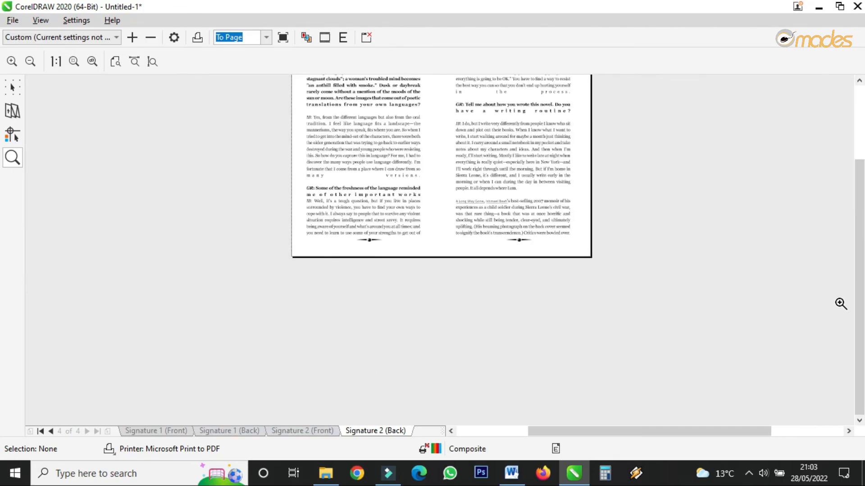
Examine the whole two-page sheet of Signature 2 (Back) and its body text up close.
scroll(850, 216, "up", 3)
left_click_drag(271, 179, 614, 412)
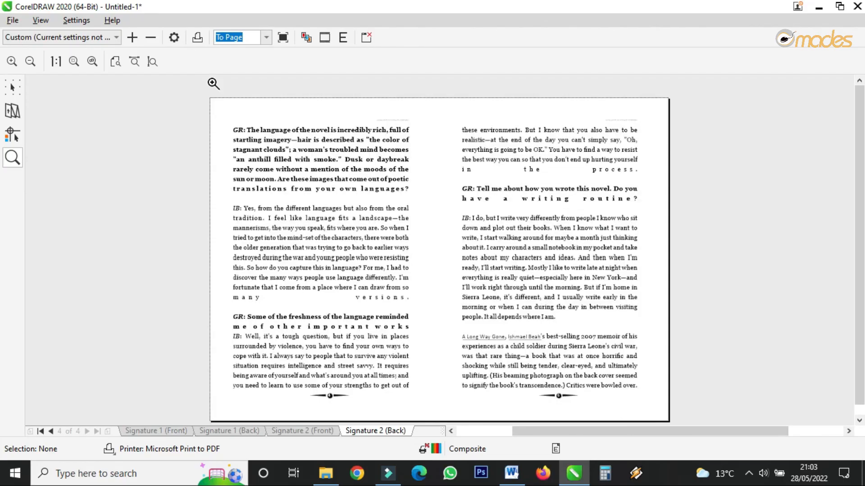
left_click_drag(204, 88, 640, 426)
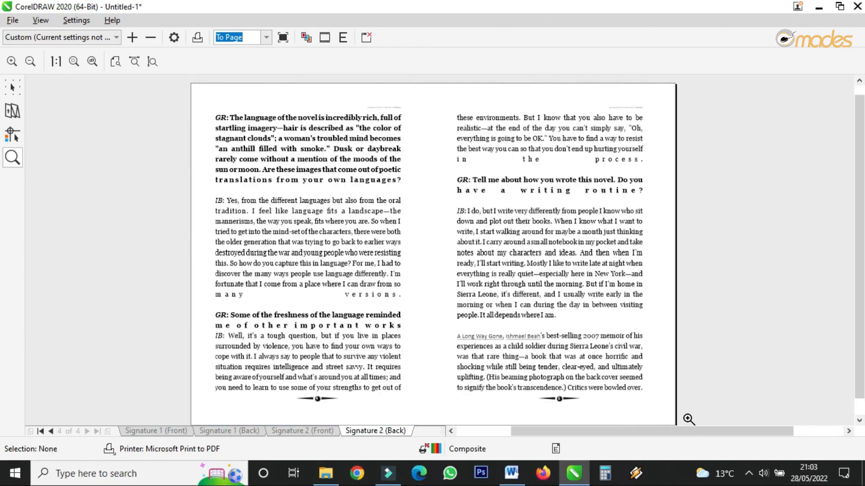
left_click(496, 304)
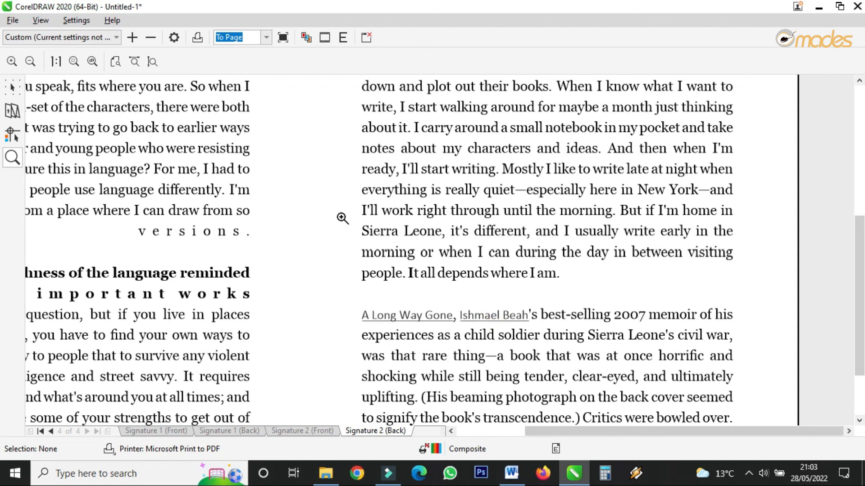
scroll(364, 205, "down", 1)
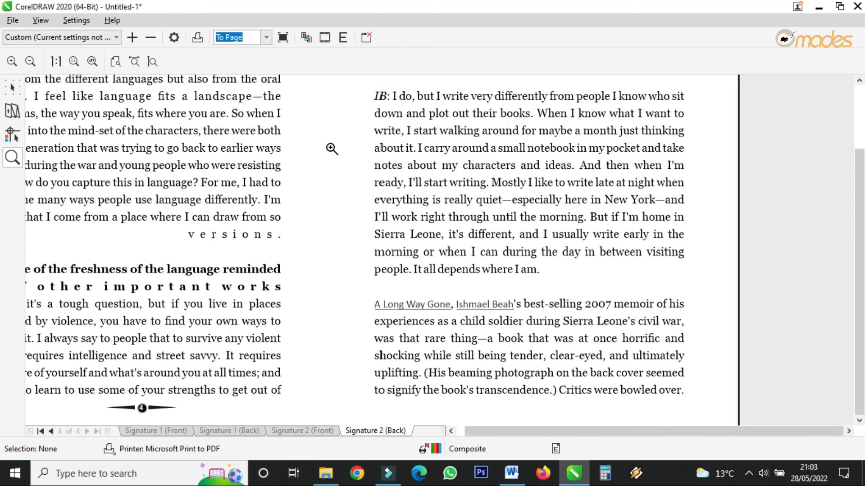
scroll(332, 148, "down", 2)
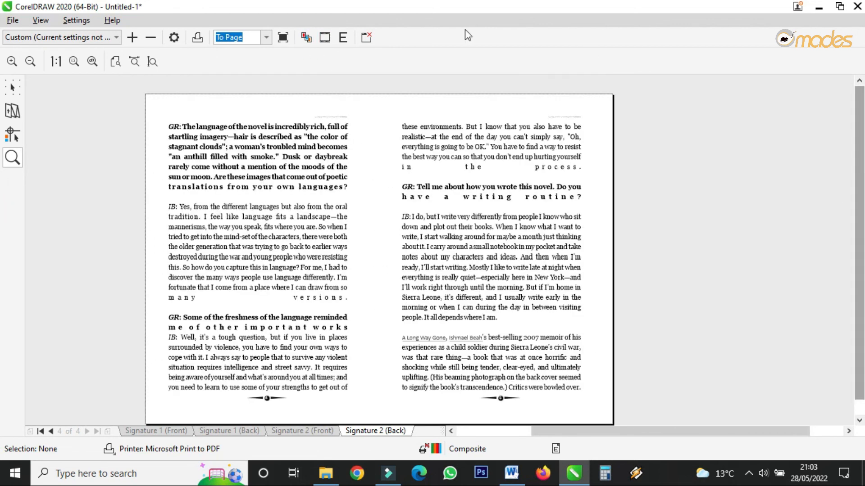
View Signature 2 (Back) in full-screen preview, both as a whole sheet and enlarged on the text.
left_click(283, 38)
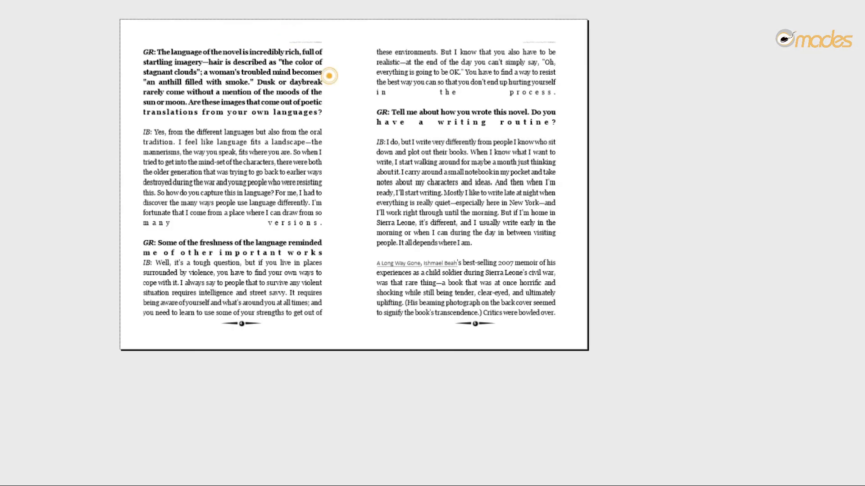
key("Escape")
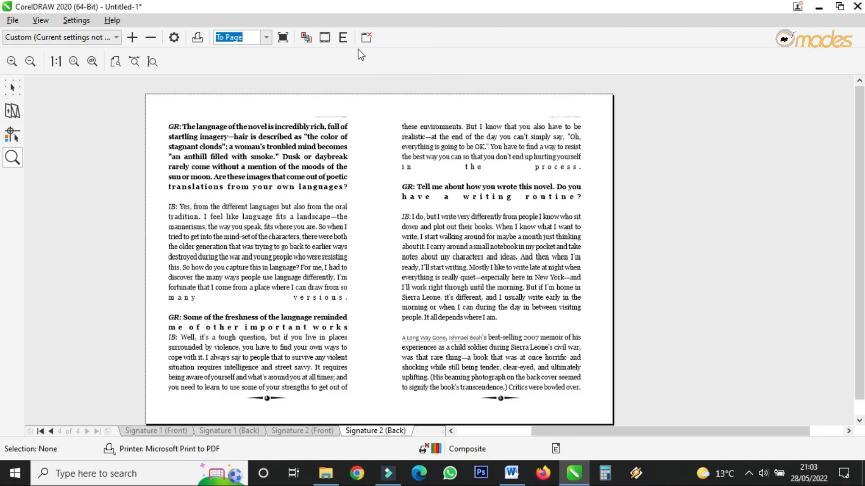
left_click(366, 217)
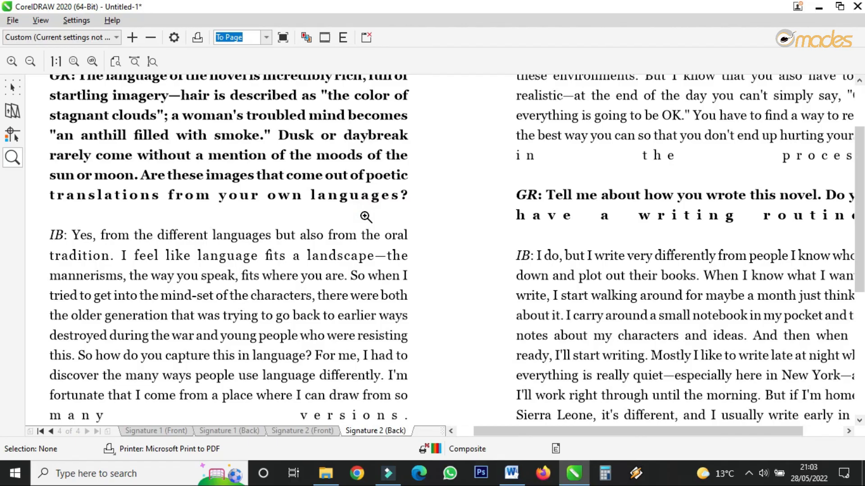
left_click(283, 38)
left_click(339, 151)
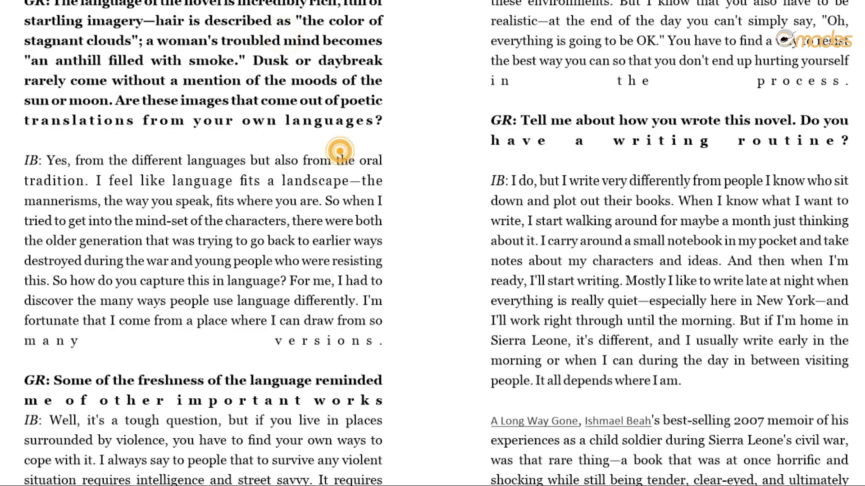
key("Escape")
Review the page pairing on all four booklet sheets twice, from Signature 1 (Front) through Signature 2 (Back), at whole-sheet size.
scroll(397, 255, "down", 2)
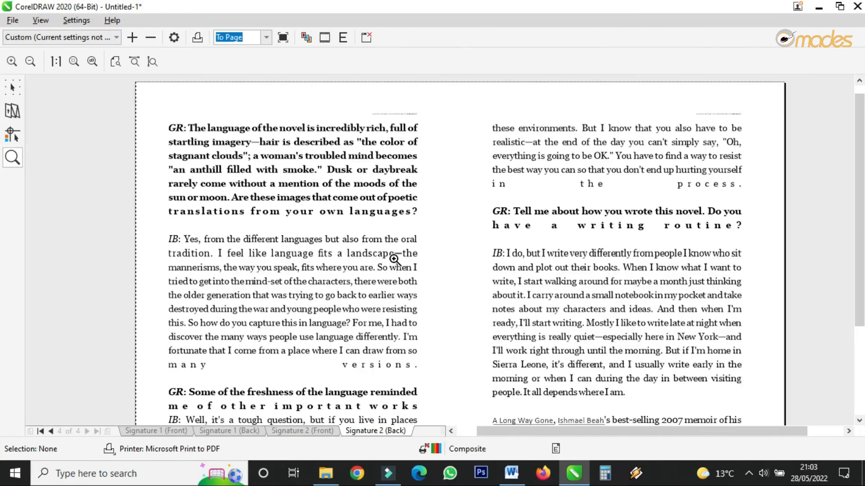
left_click_drag(860, 220, 855, 264)
left_click(852, 260)
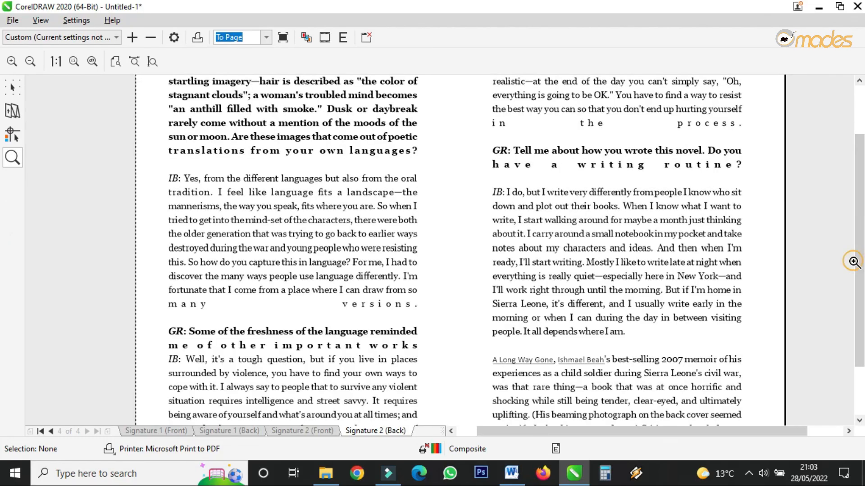
scroll(631, 248, "down", 3)
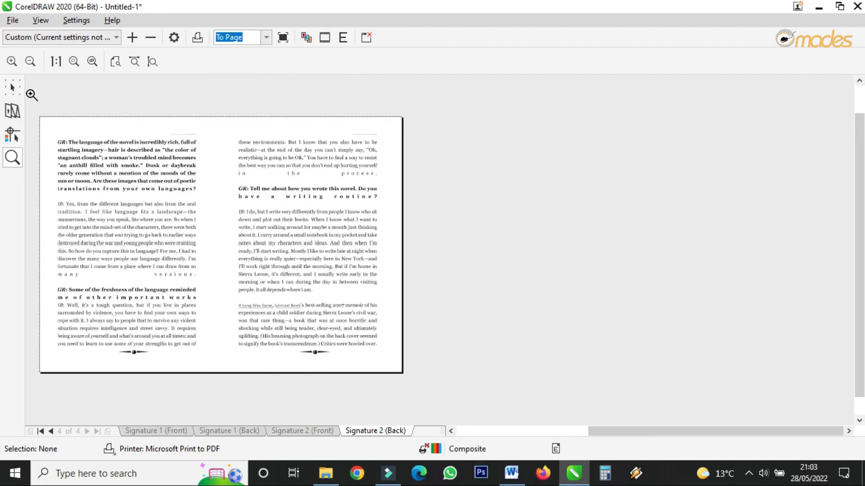
left_click_drag(35, 112, 413, 377)
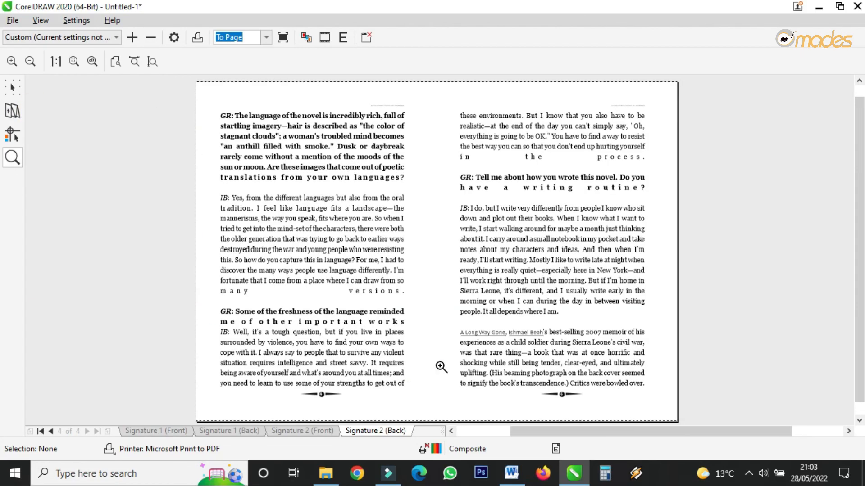
left_click_drag(860, 232, 860, 245)
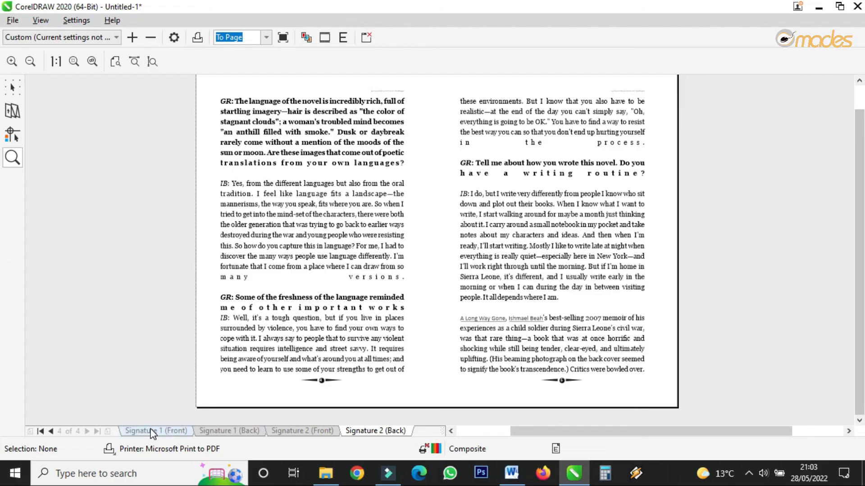
left_click(151, 431)
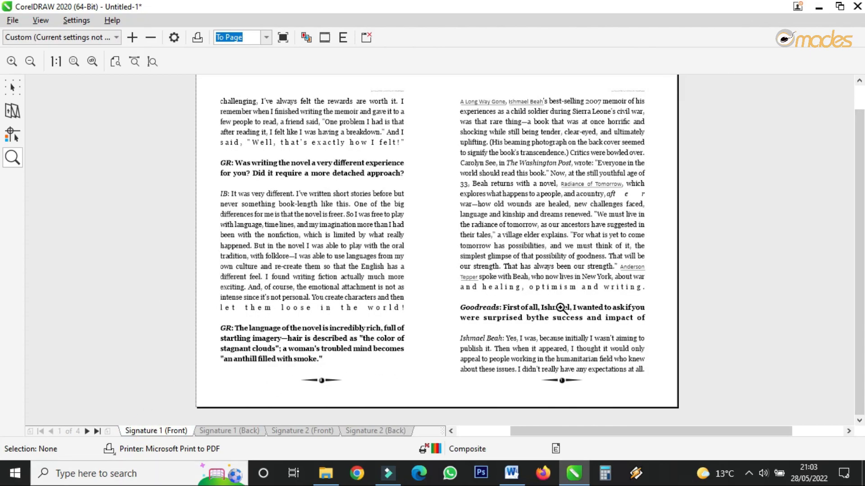
left_click(234, 431)
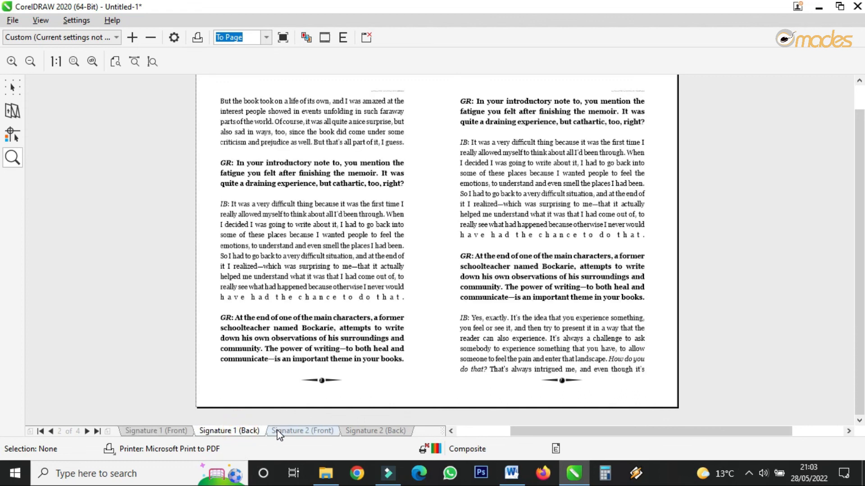
left_click(294, 431)
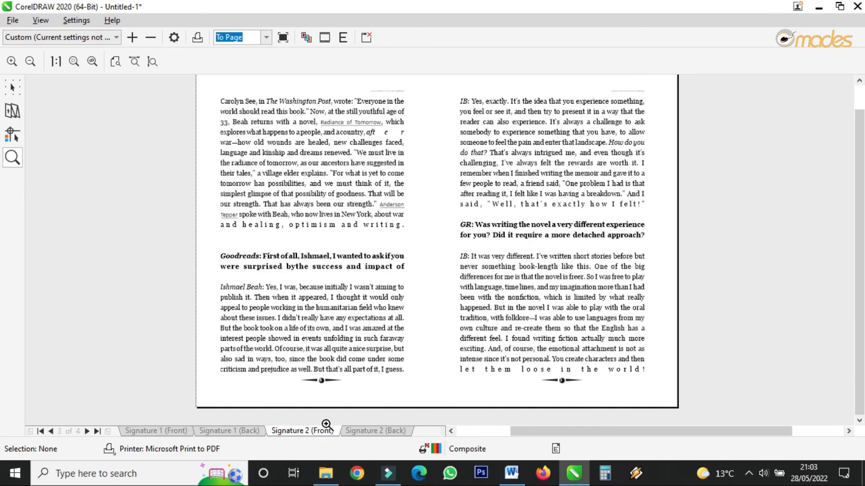
left_click(380, 431)
left_click(137, 433)
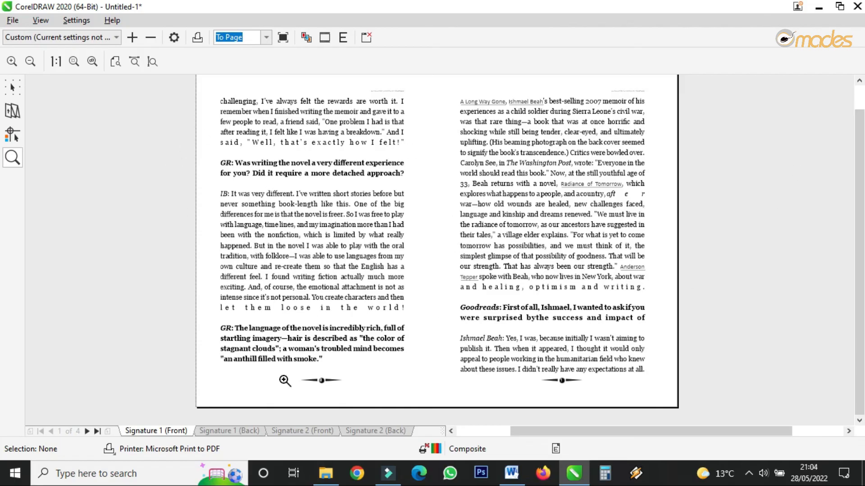
left_click(242, 433)
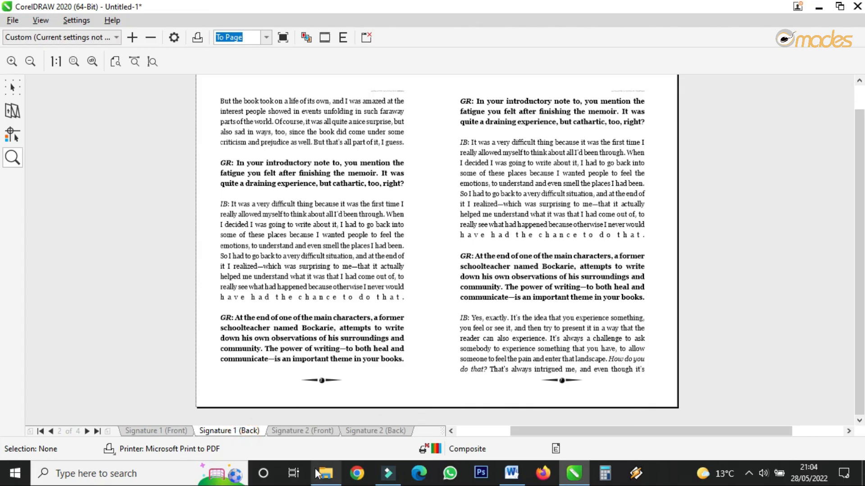
left_click(320, 435)
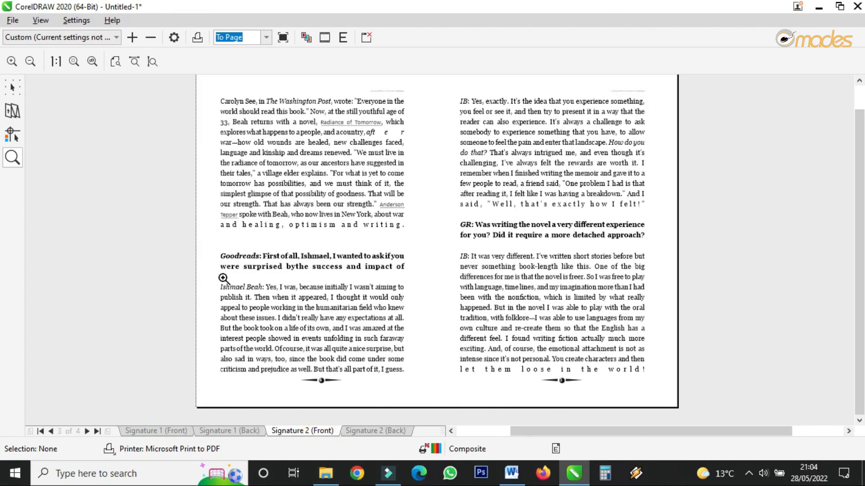
left_click(401, 431)
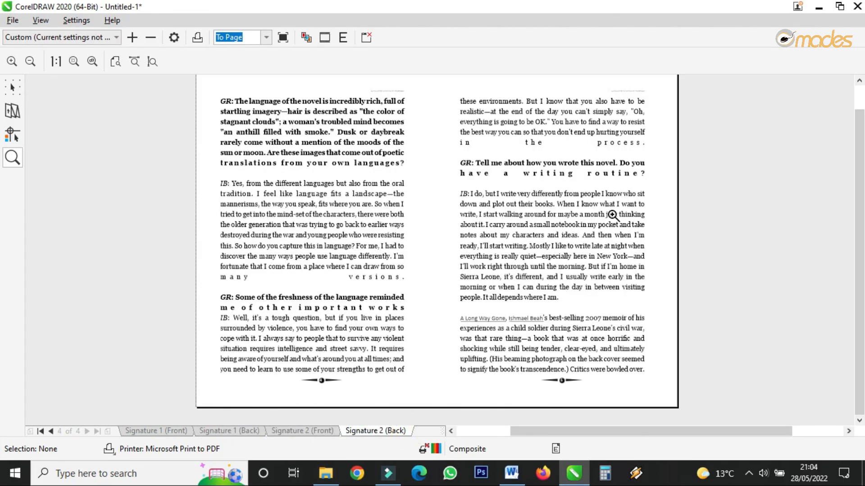